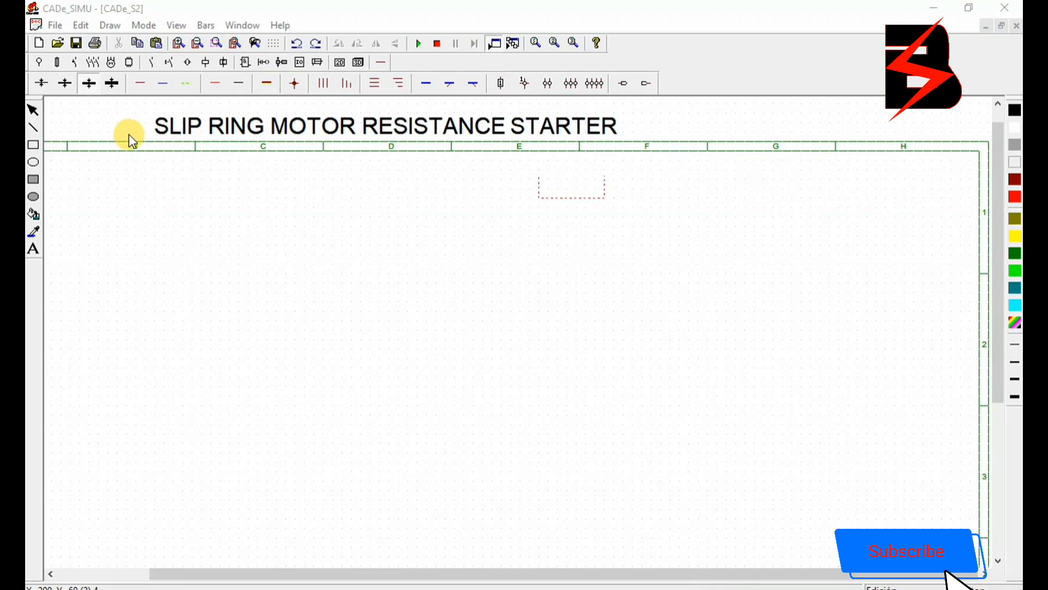
- Place an L1-L2-L3-N supply terminal in the sheet's upper right corner, rotated 90 degrees clockwise
click(39, 62)
click(933, 189)
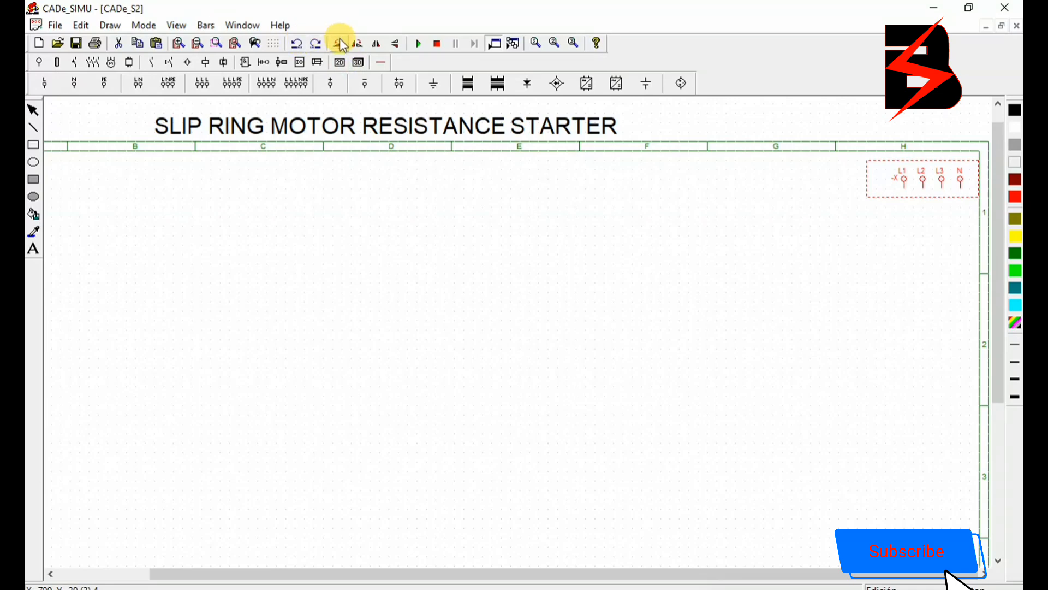
click(358, 44)
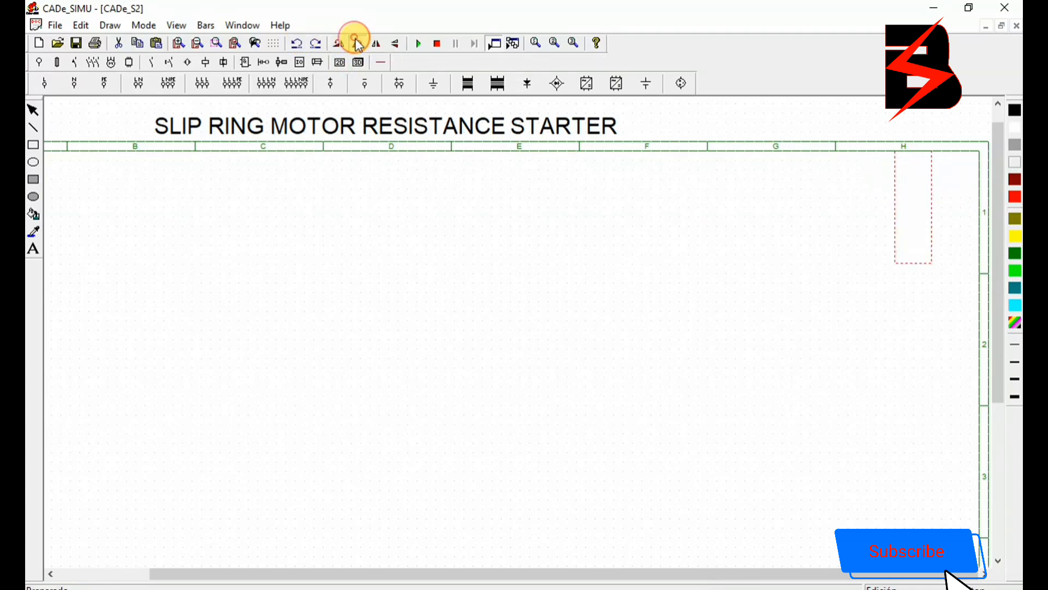
drag(909, 236, 947, 227)
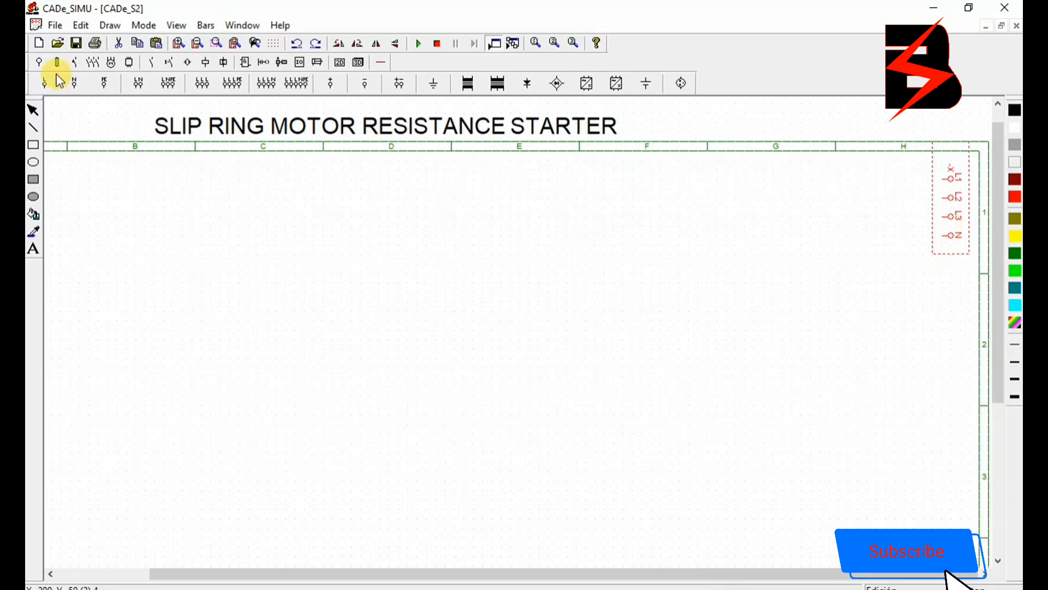
- Draw a three-phase line from L1, L2 and L3 and a neutral line from N across the sheet to its left edge
click(381, 62)
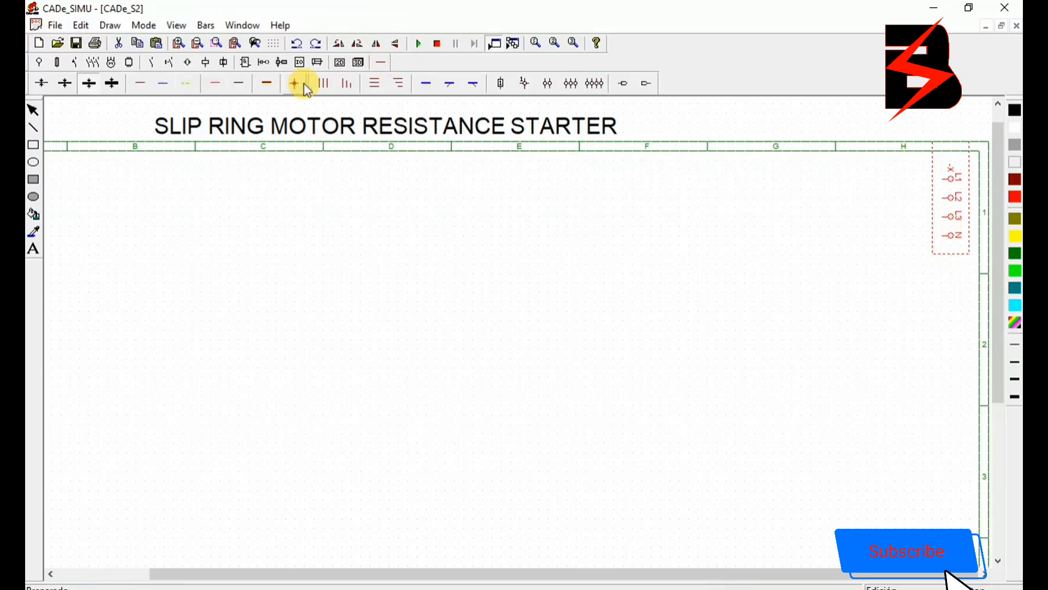
click(377, 86)
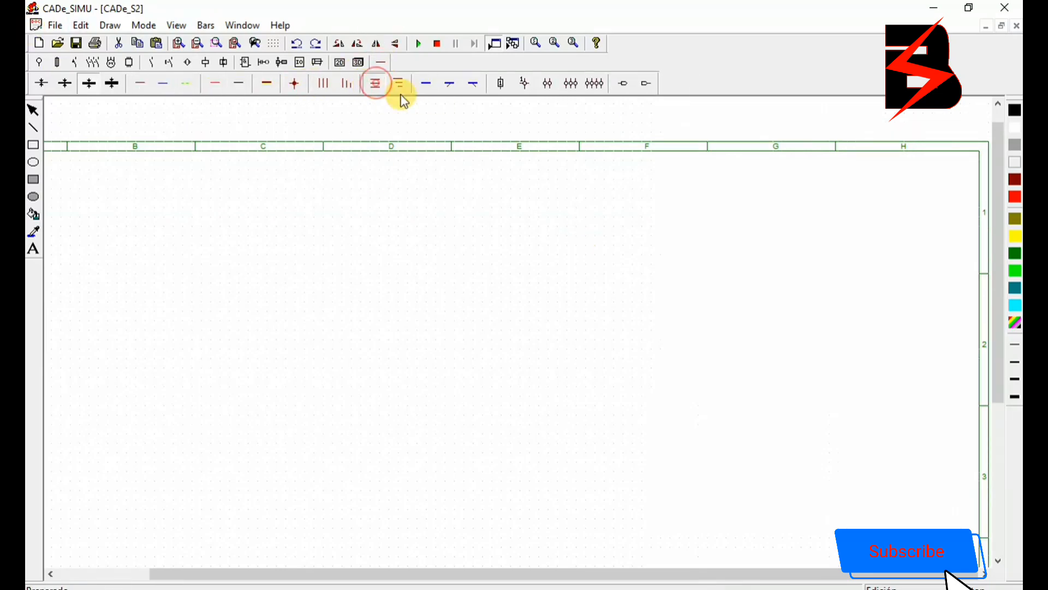
drag(944, 185, 53, 173)
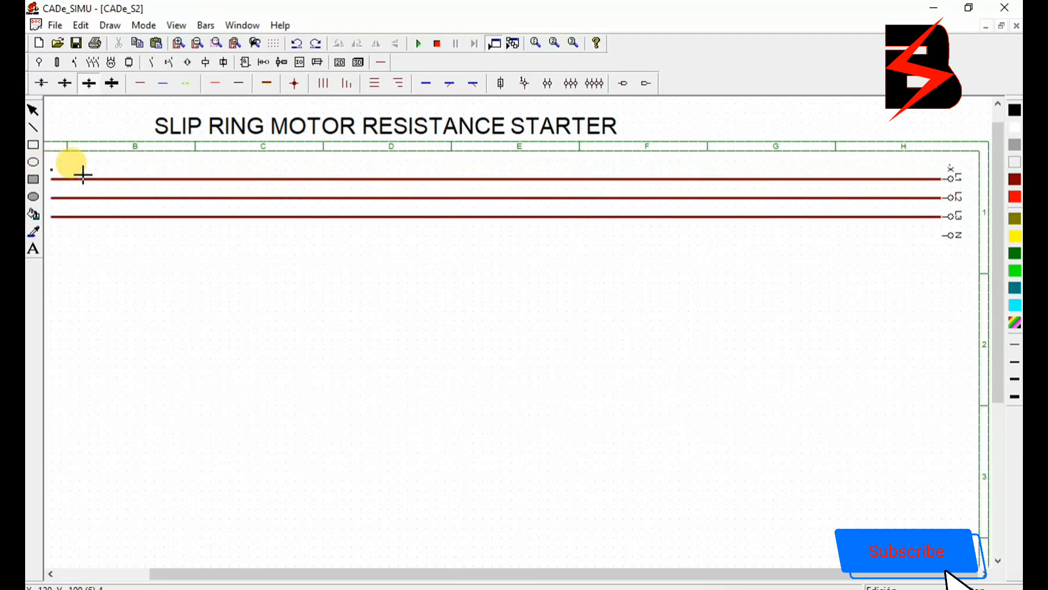
click(435, 85)
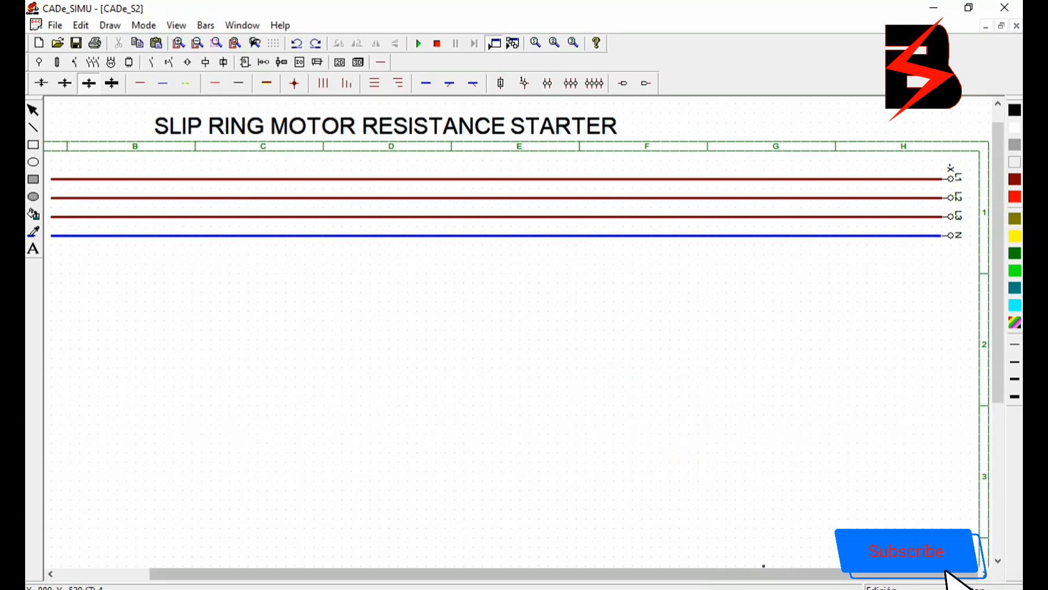
- Place a three-pole manual switch under the left end of the supply lines and a three-pole contactor directly beneath it
click(797, 589)
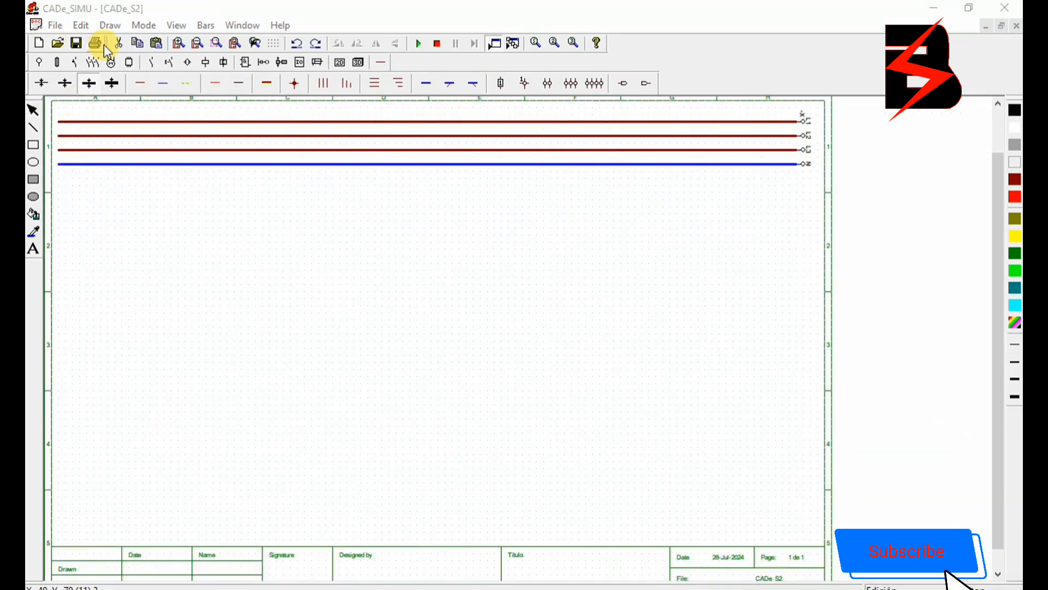
click(87, 64)
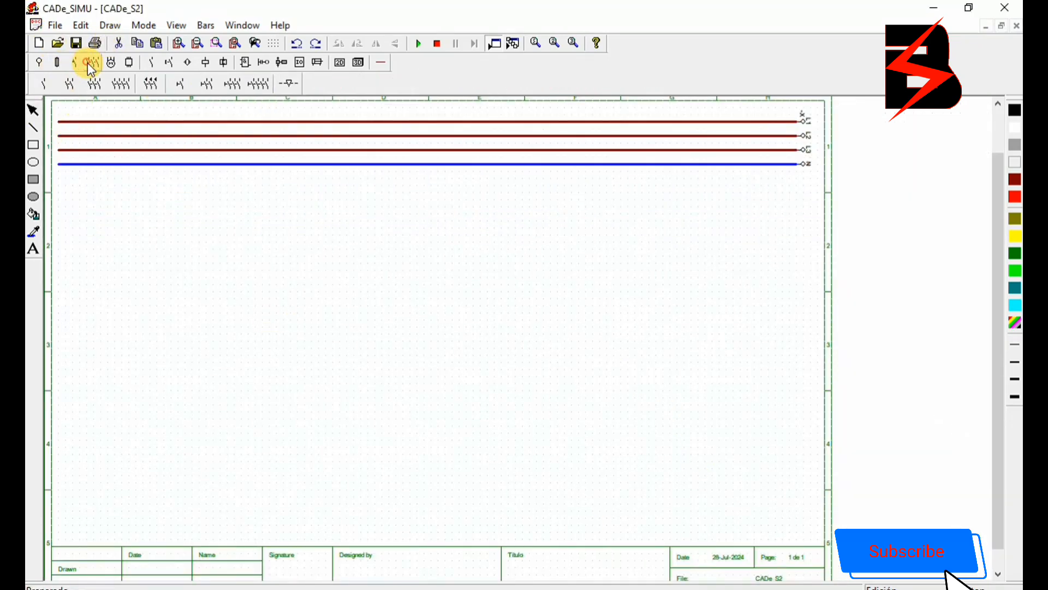
click(231, 84)
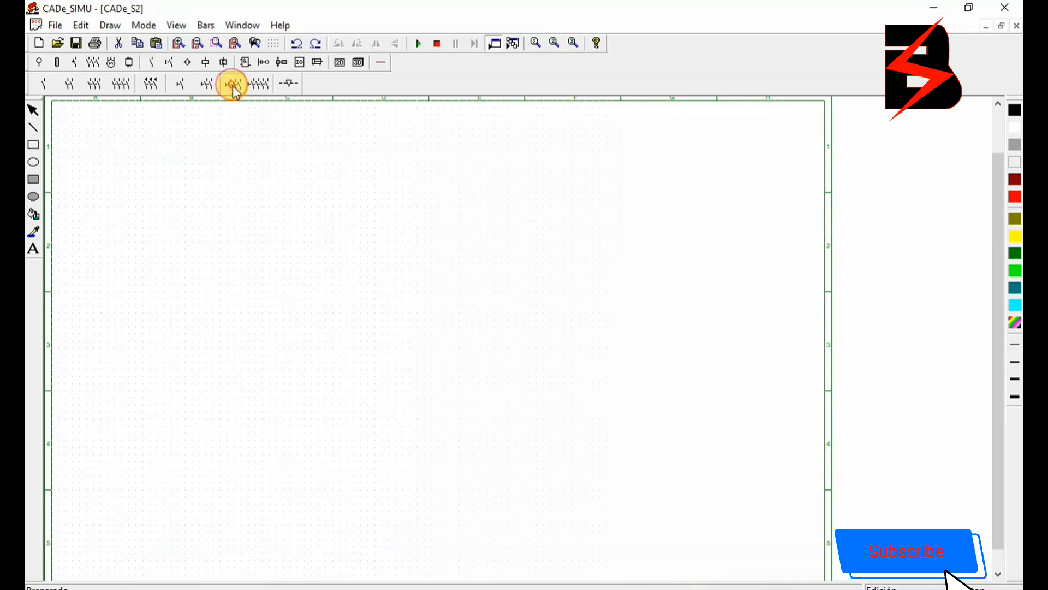
click(234, 88)
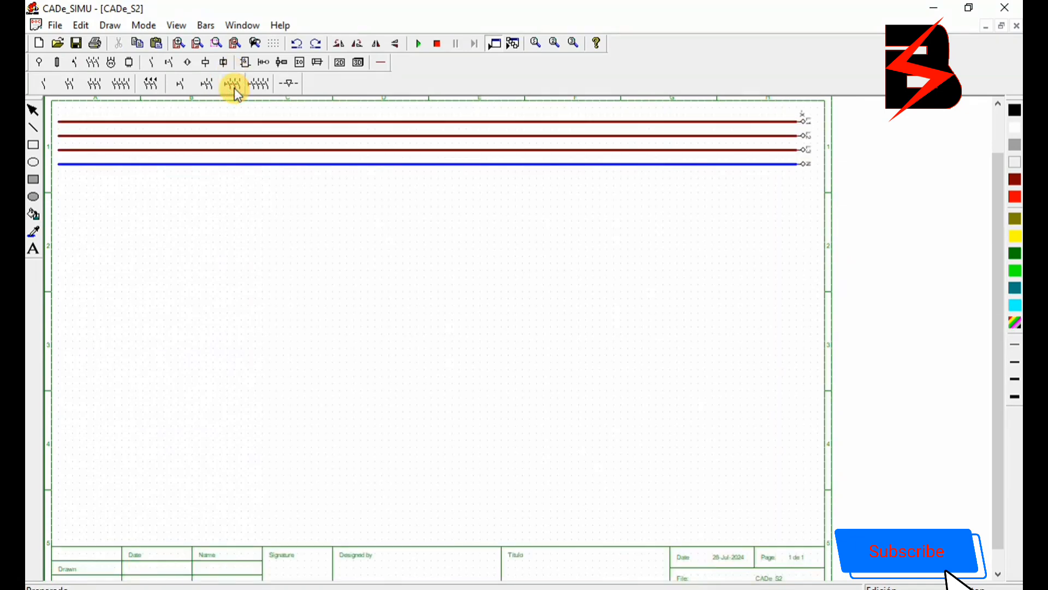
click(101, 186)
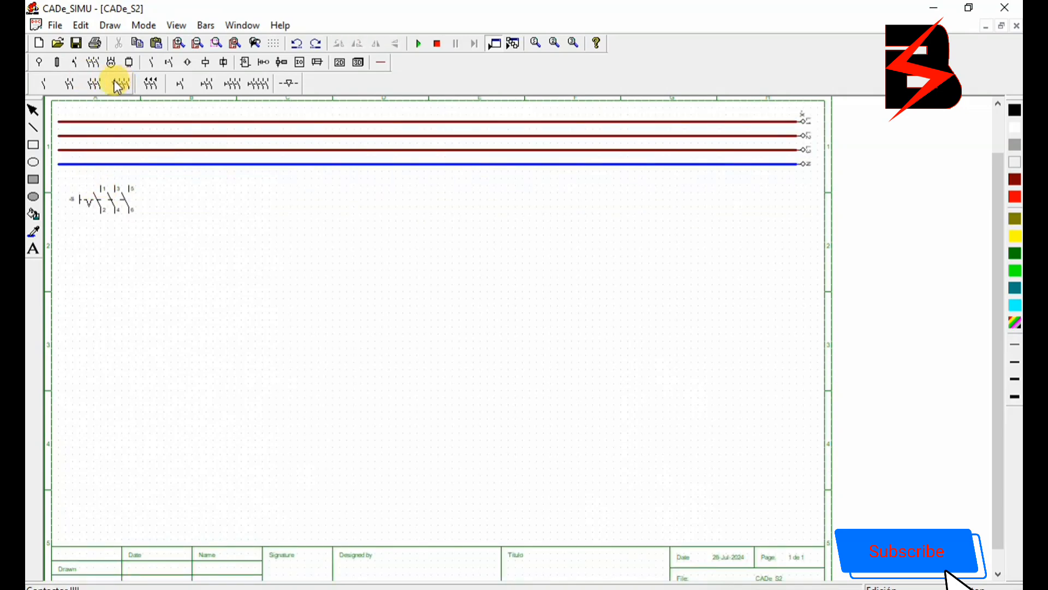
click(94, 83)
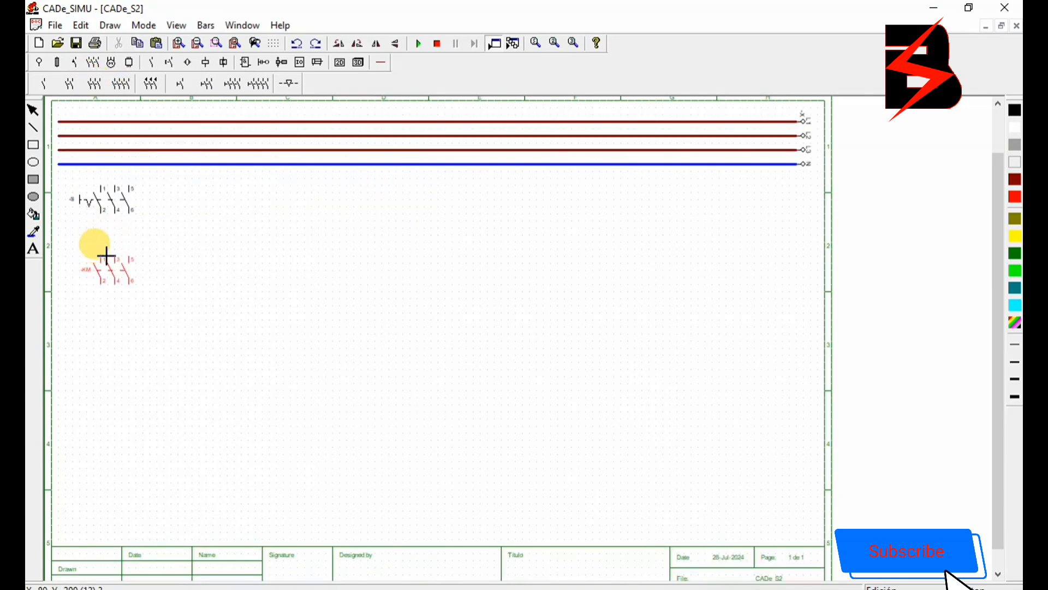
click(107, 246)
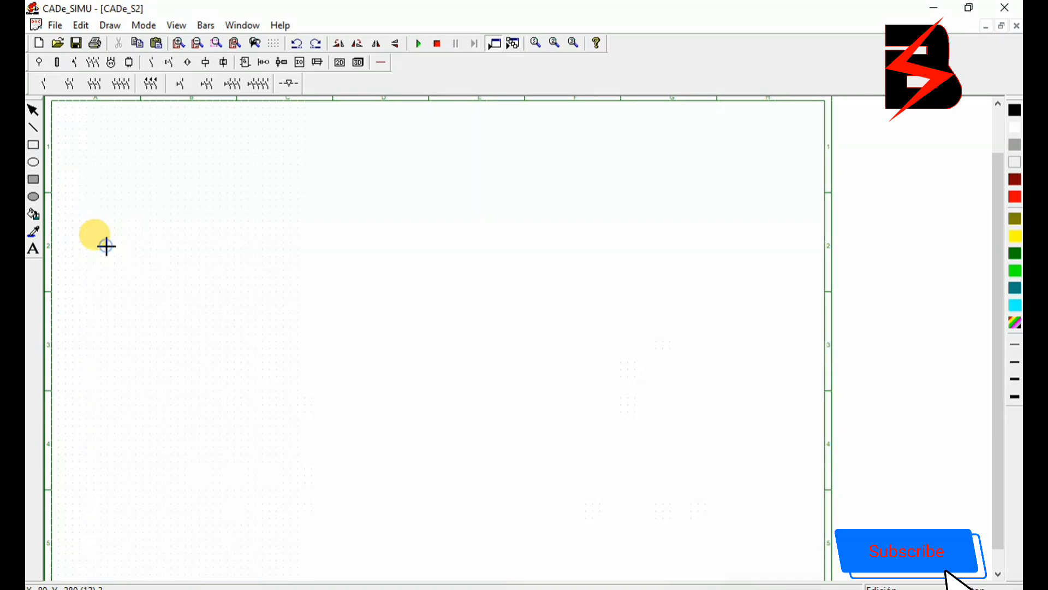
- Place a three-pole thermal overload relay below the contactor and a three-phase slip ring motor with K-L-M rotor terminals below the relay
click(74, 62)
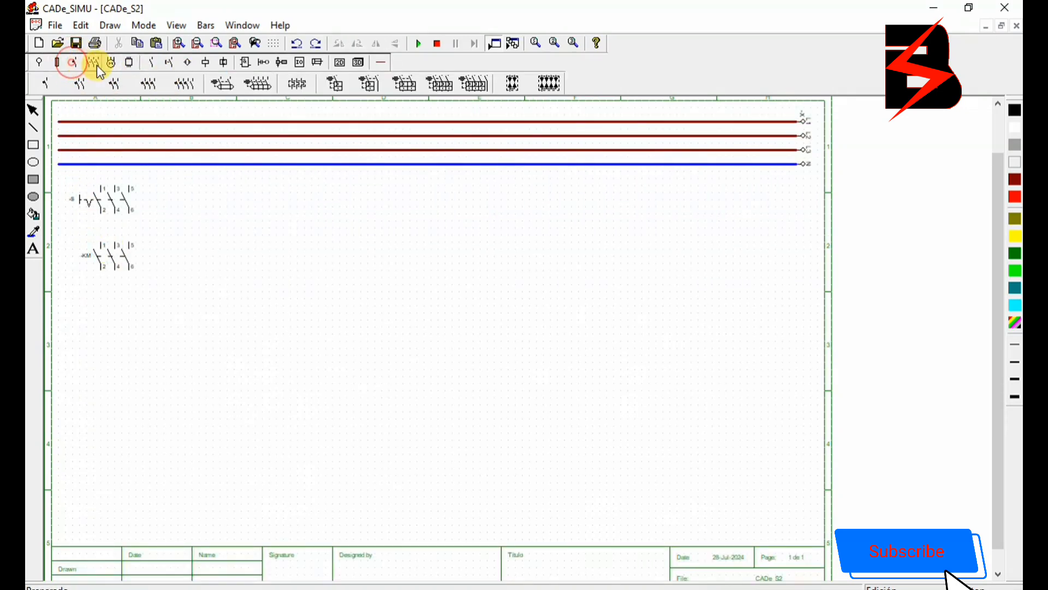
click(297, 83)
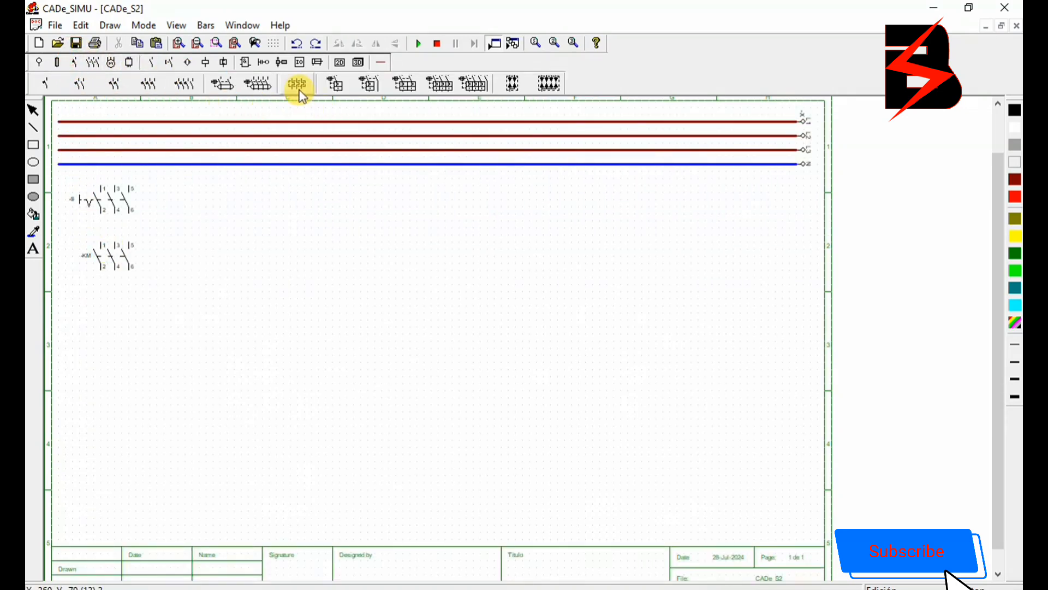
click(100, 303)
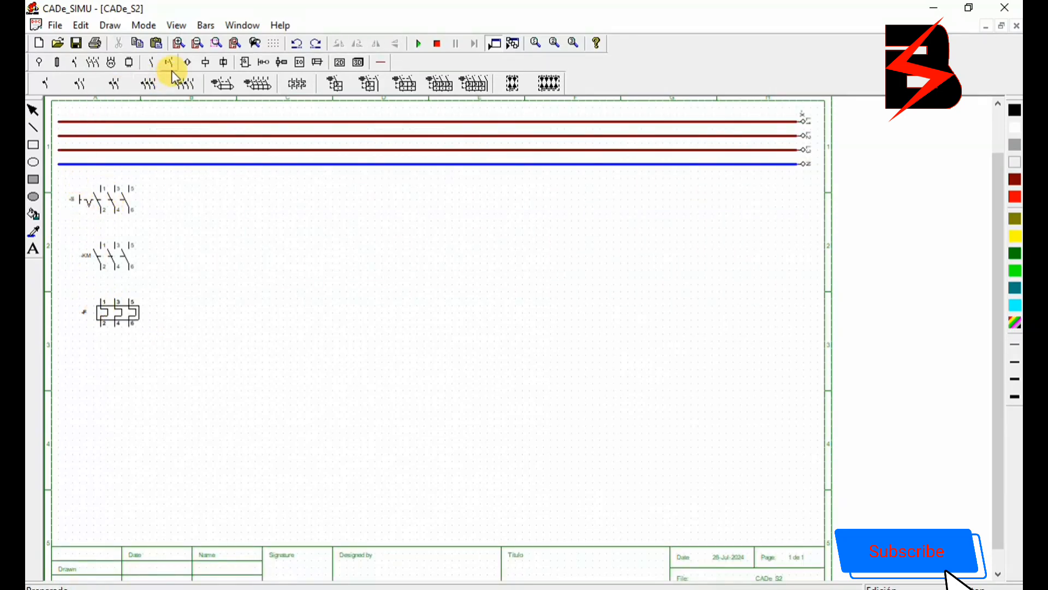
click(111, 61)
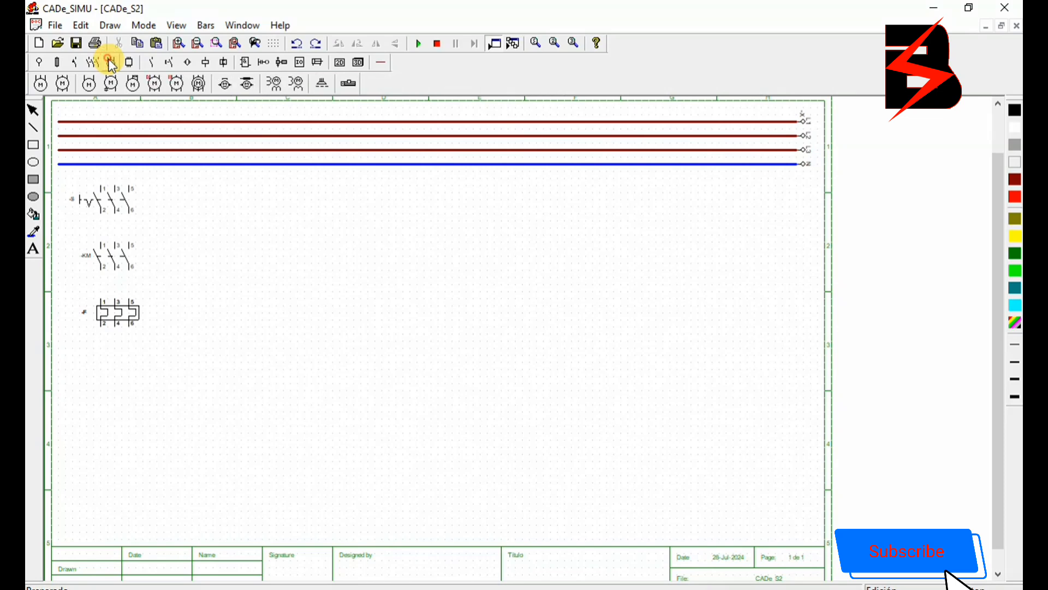
click(195, 82)
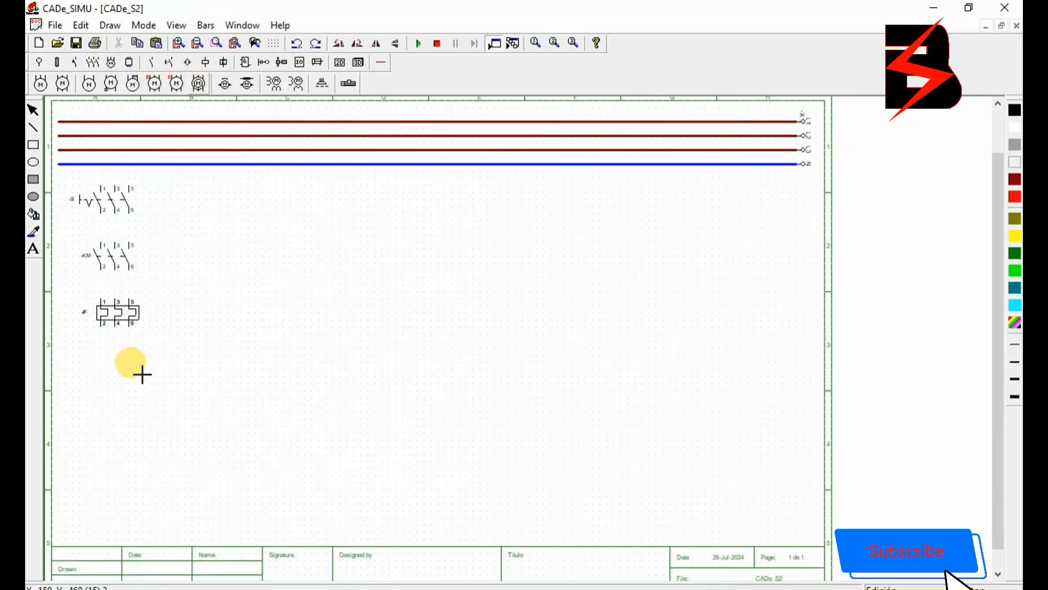
click(105, 360)
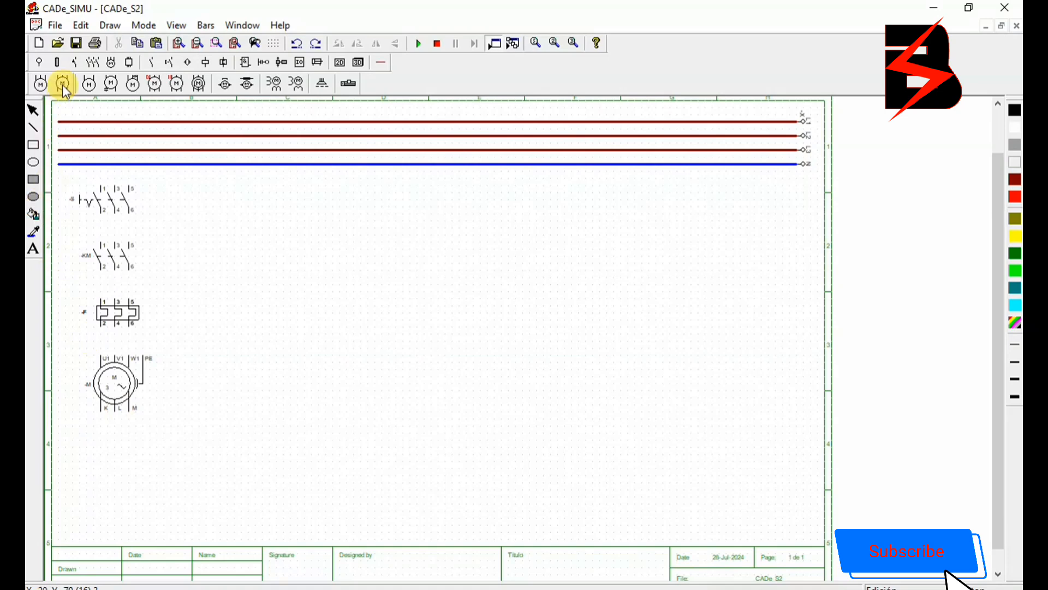
- Place three three-pole fuse sets in a column below the slip ring motor
click(57, 61)
click(135, 83)
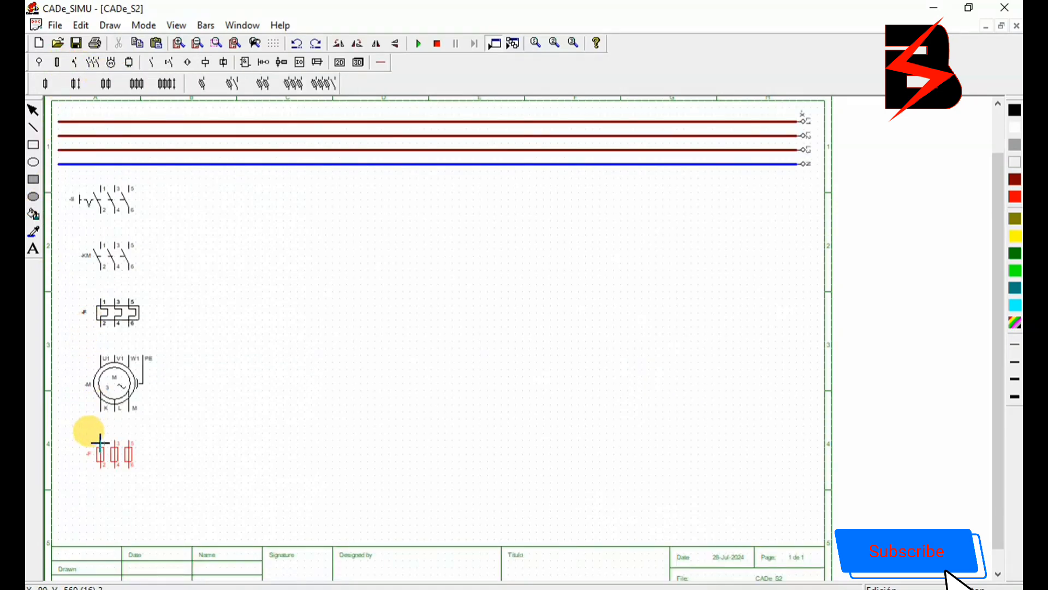
click(100, 435)
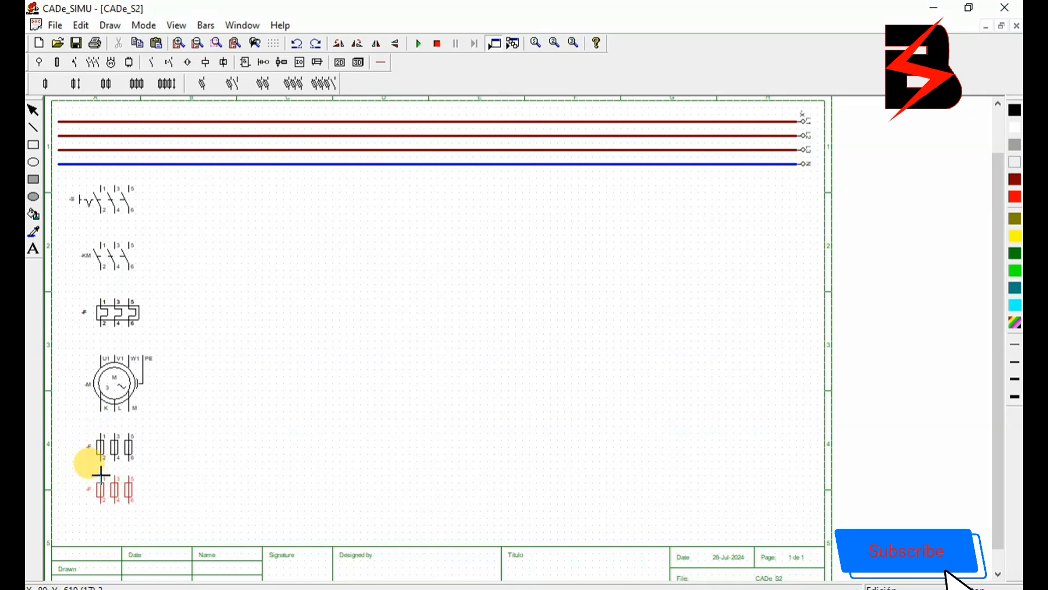
click(100, 478)
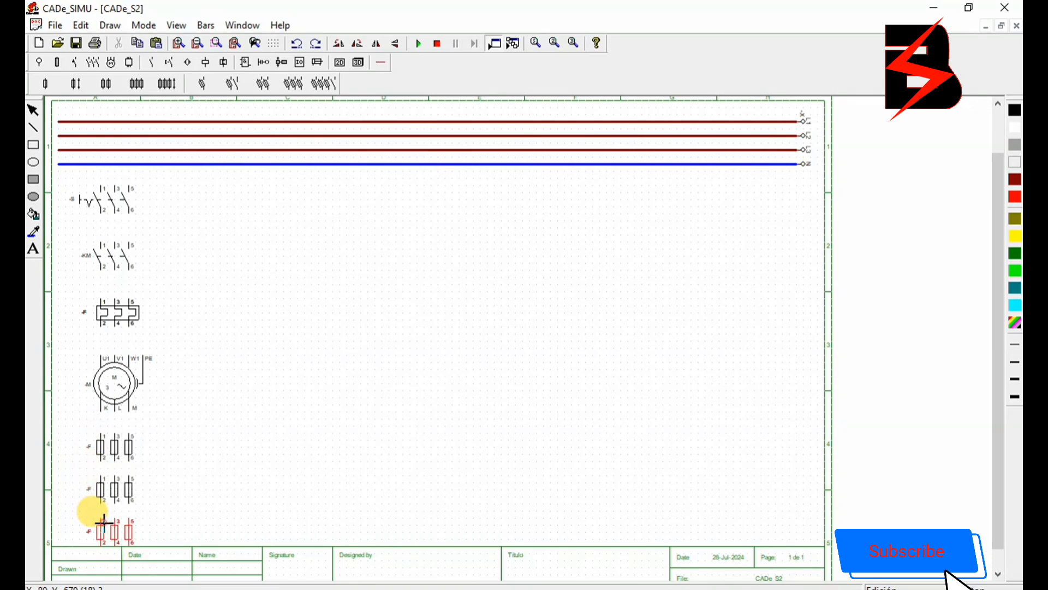
click(103, 523)
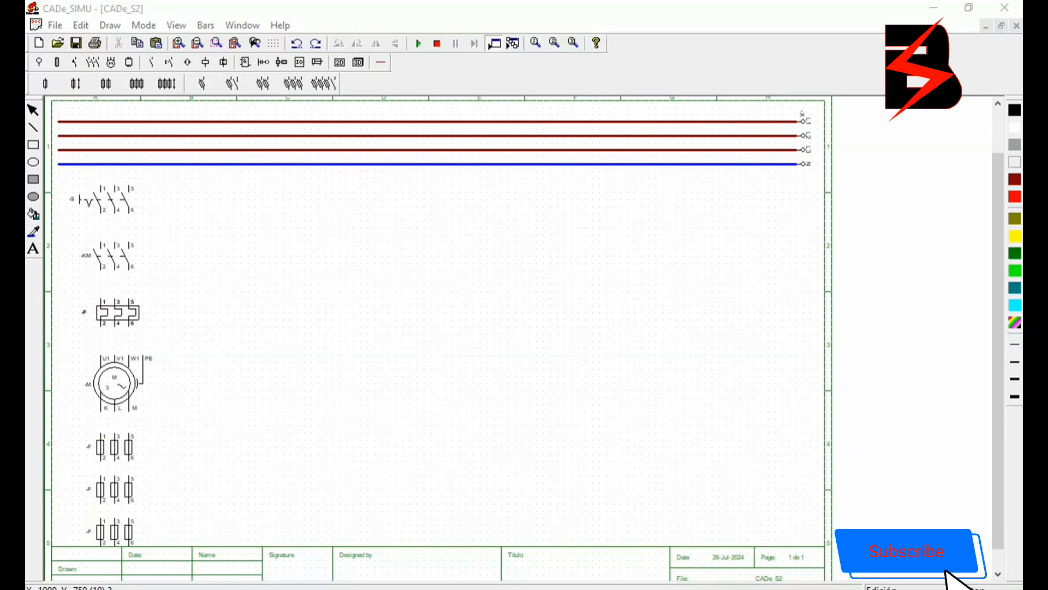
- Rotate the motor and the three fuse sets 90 degrees counterclockwise and arrange them in a row near the sheet's bottom, motor first
click(121, 445)
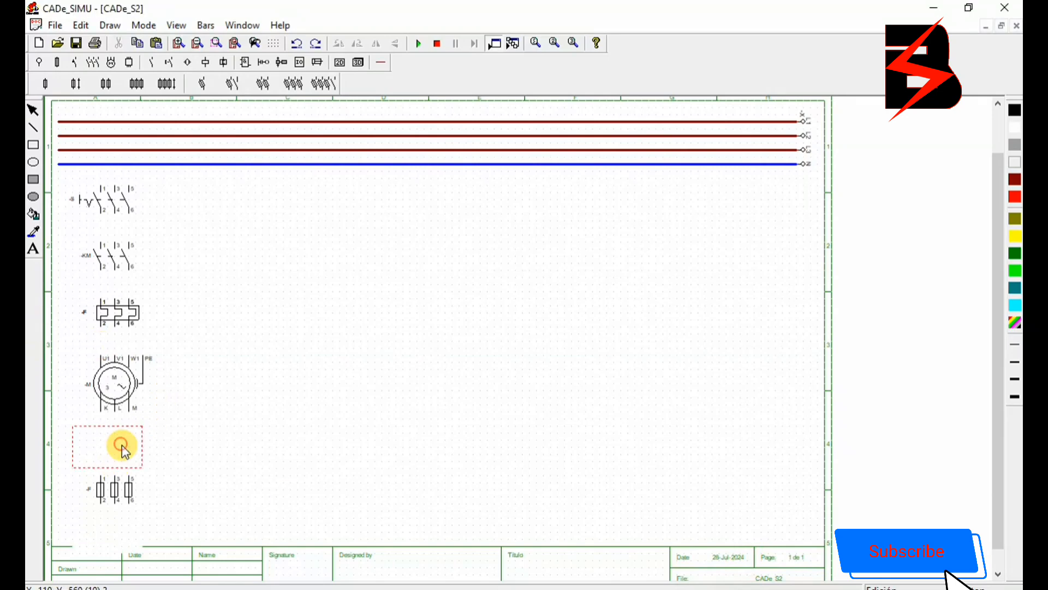
drag(121, 444, 775, 501)
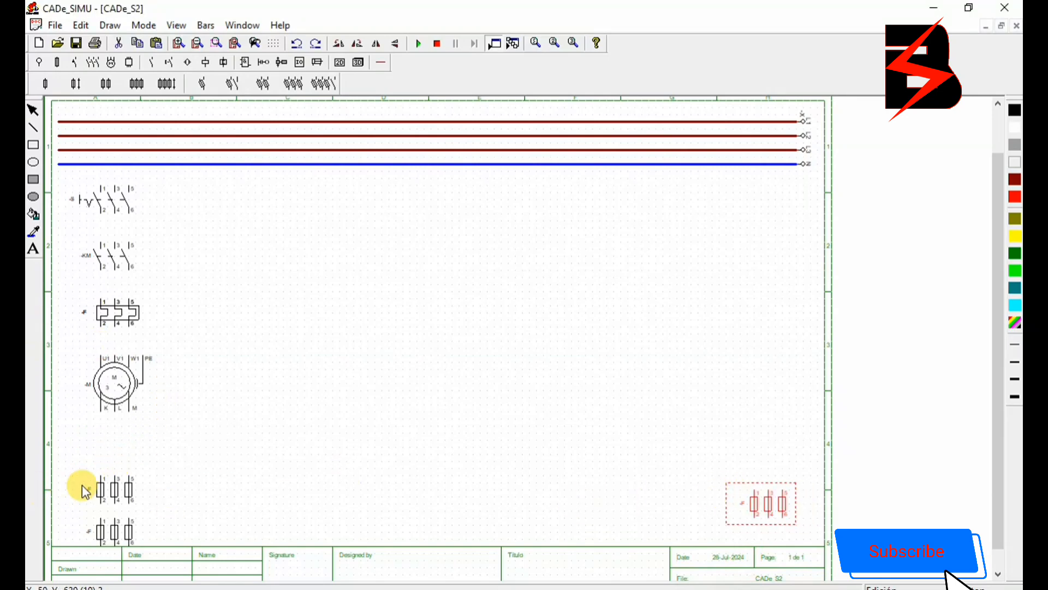
drag(111, 488, 462, 429)
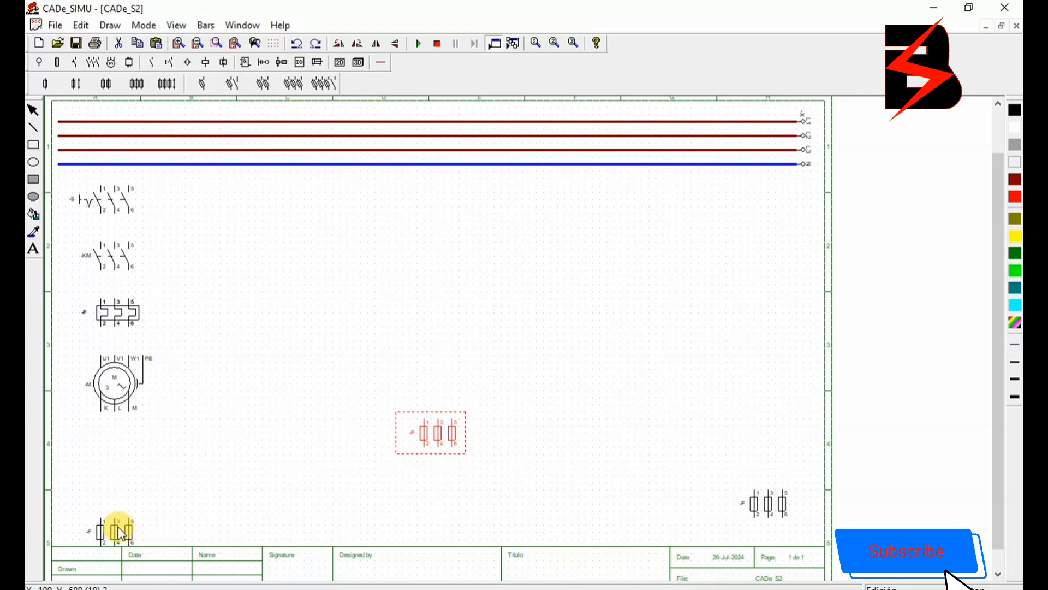
drag(121, 532, 463, 264)
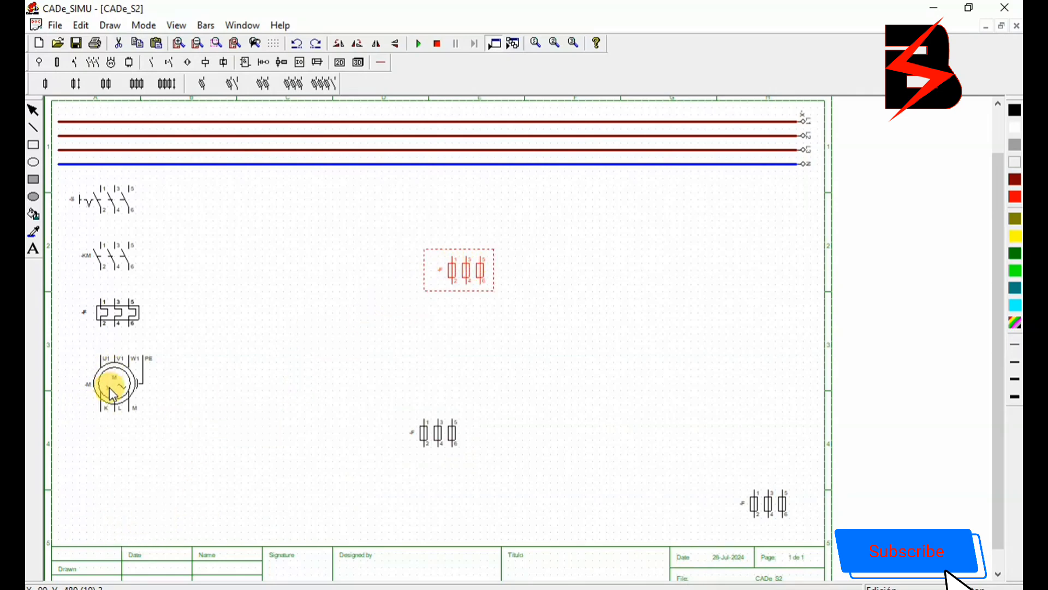
drag(109, 387, 109, 435)
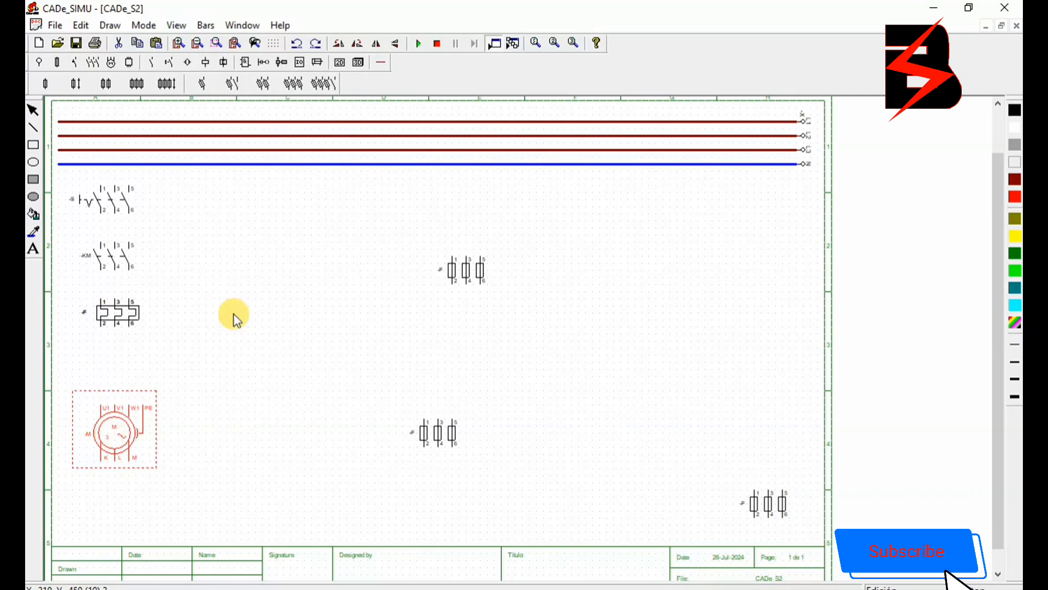
click(339, 45)
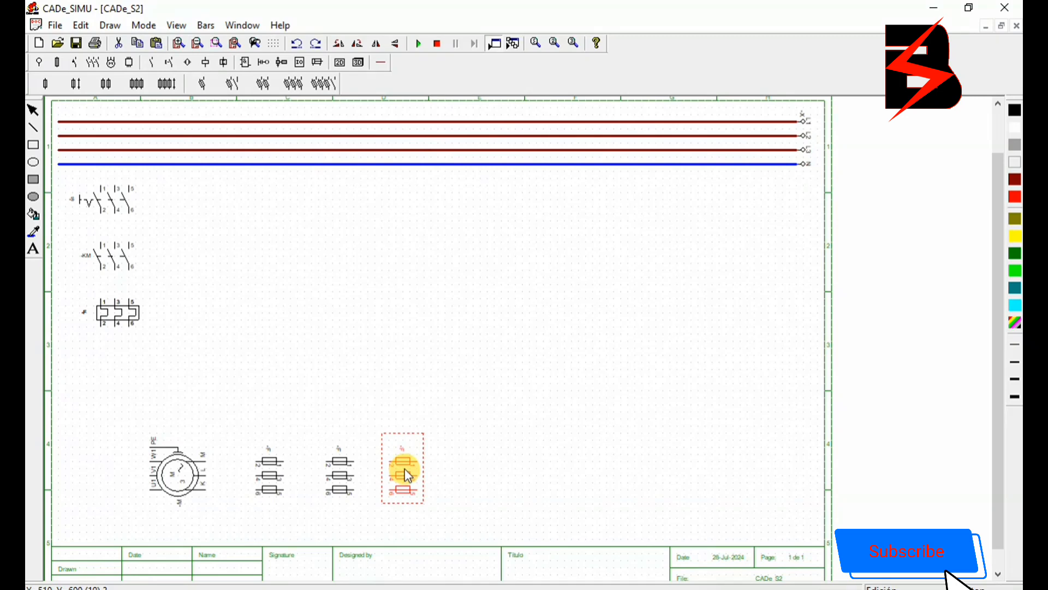
key(Delete)
- Place three more three-pole contactors in a row to the right of the existing contactor
click(91, 61)
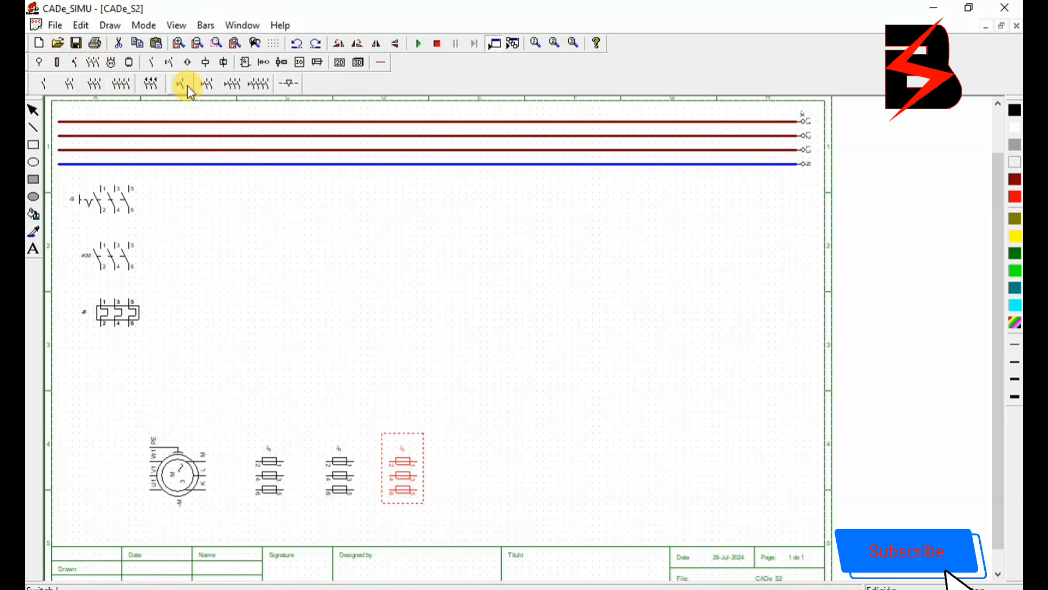
click(111, 85)
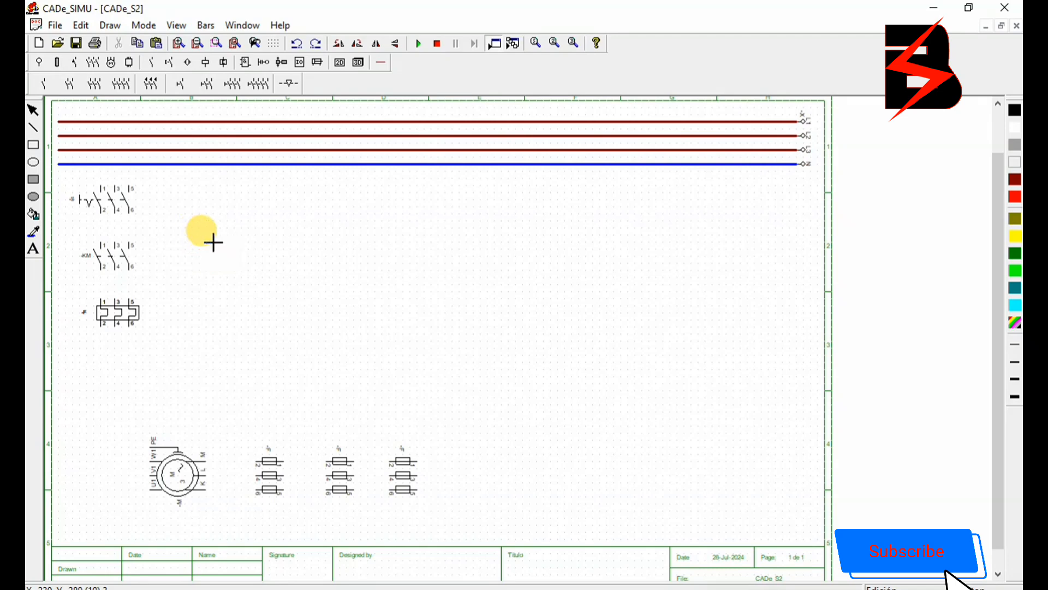
click(223, 246)
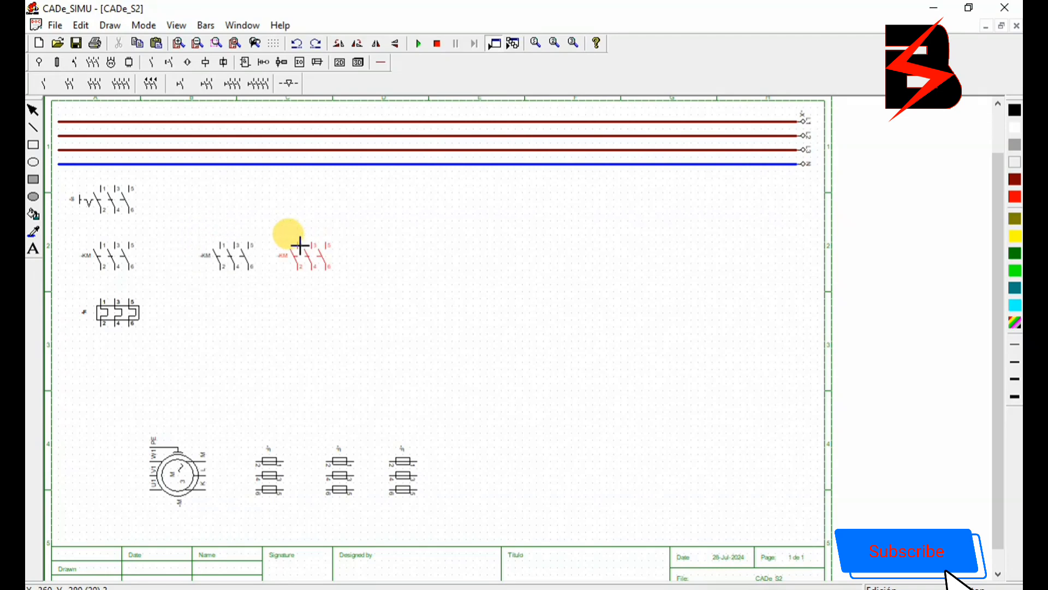
click(301, 245)
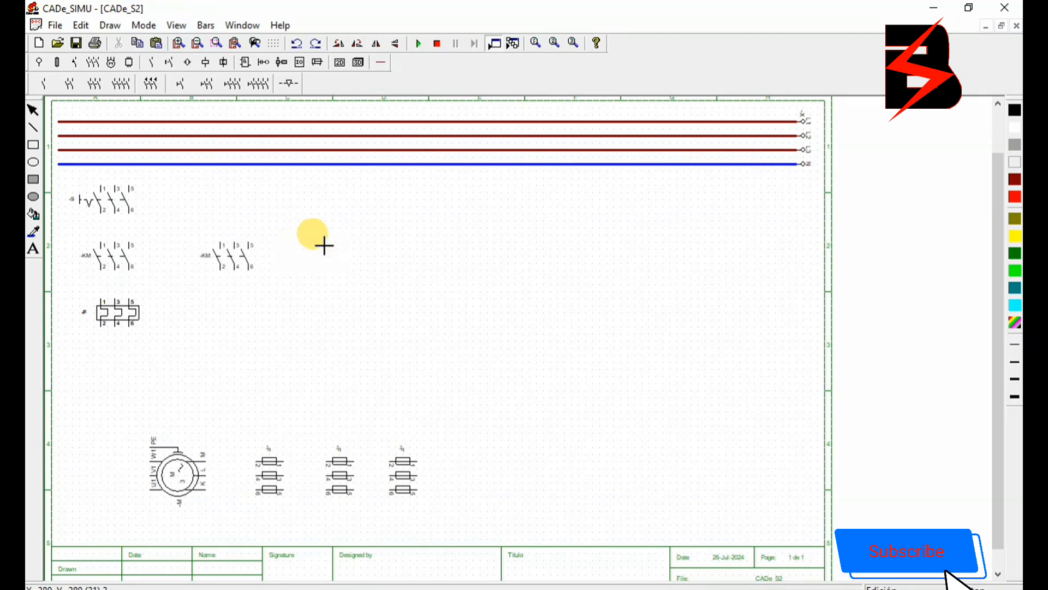
click(369, 245)
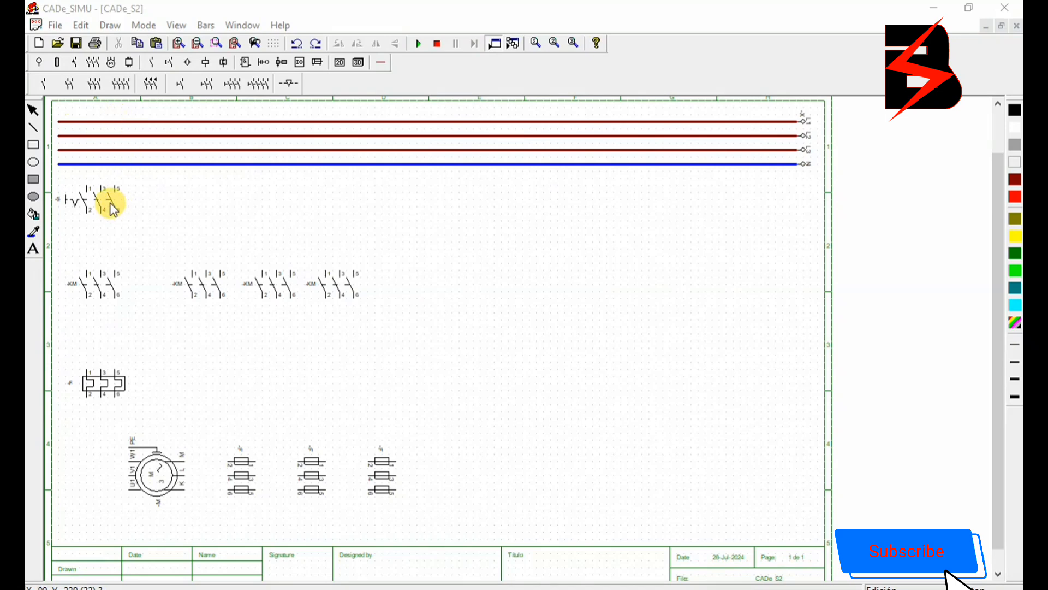
- Name the three-pole switch below the supply lines MCCB
click(109, 206)
double_click(109, 207)
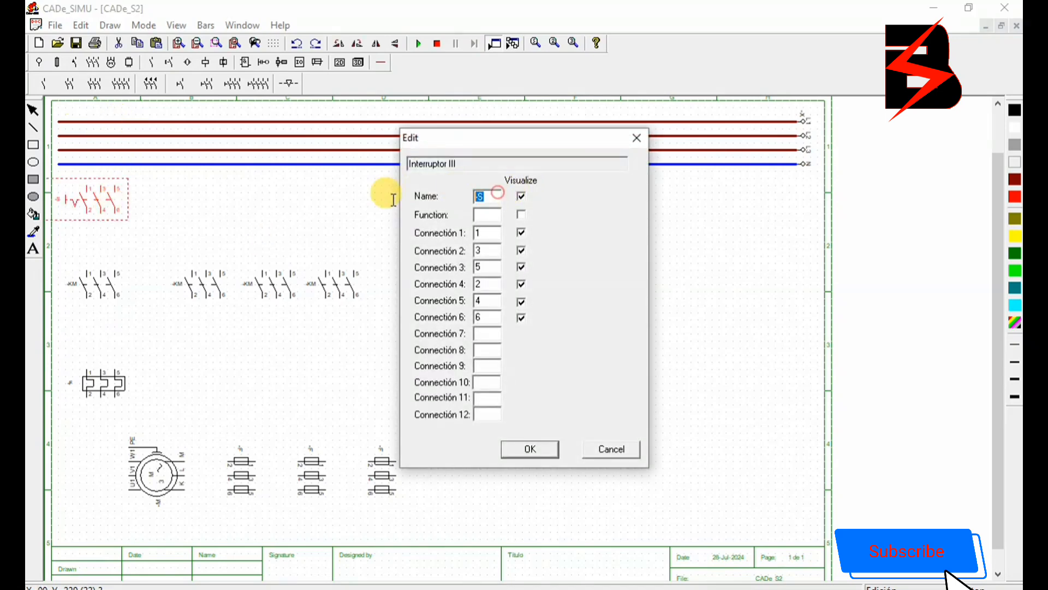
text(MCCB)
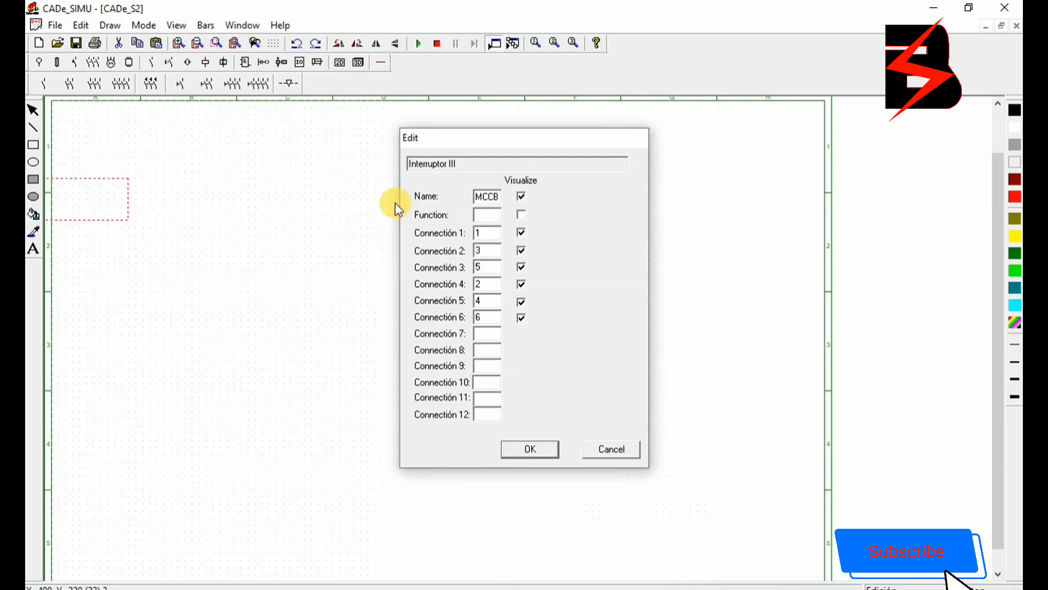
key(Return)
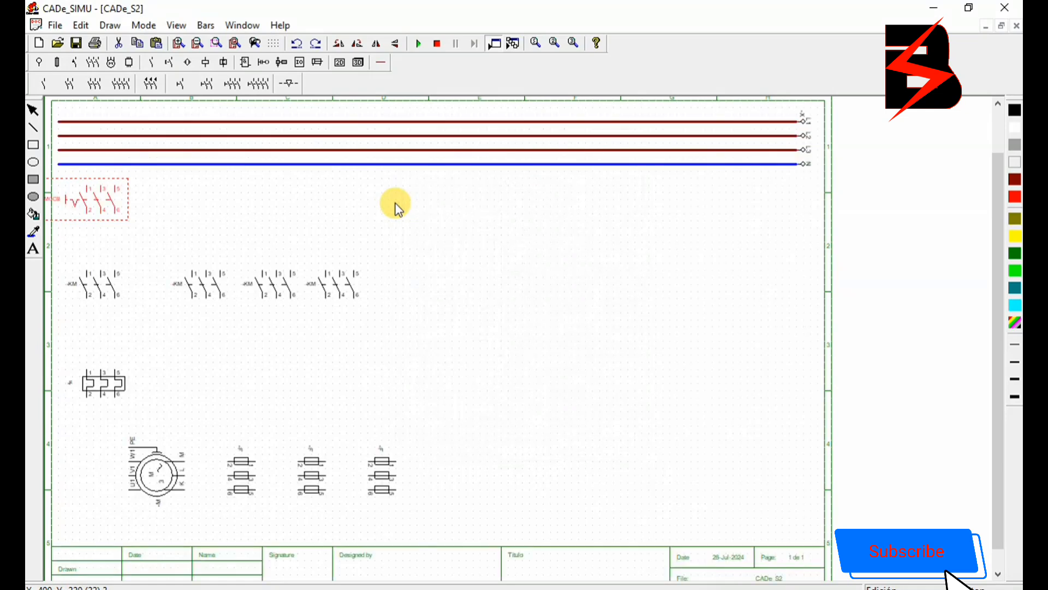
- Name the contactor below the MCCB -KM1 and the first contactor to its right -KM2
double_click(110, 294)
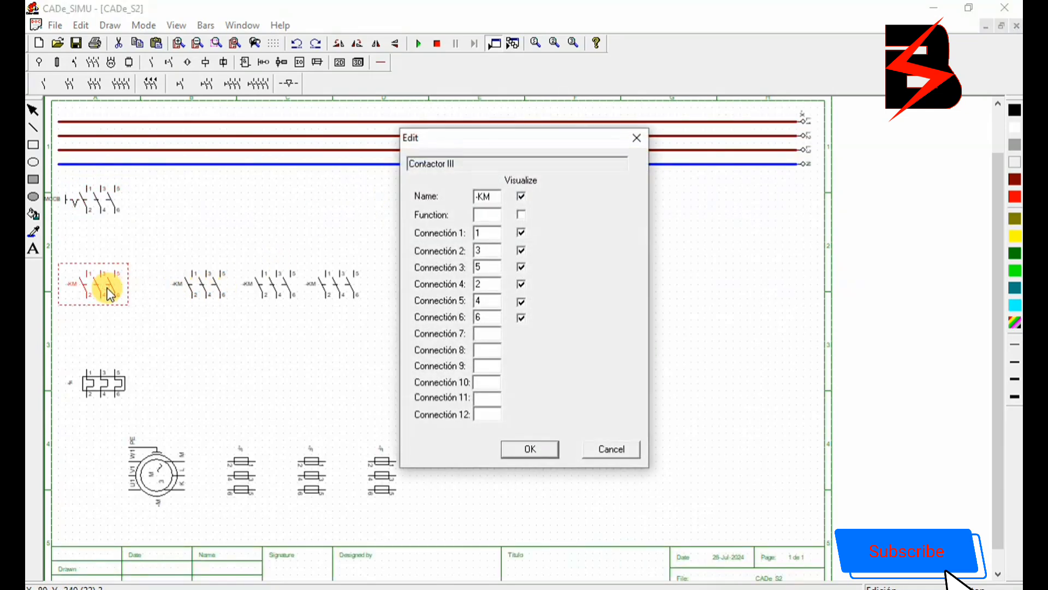
key(End)
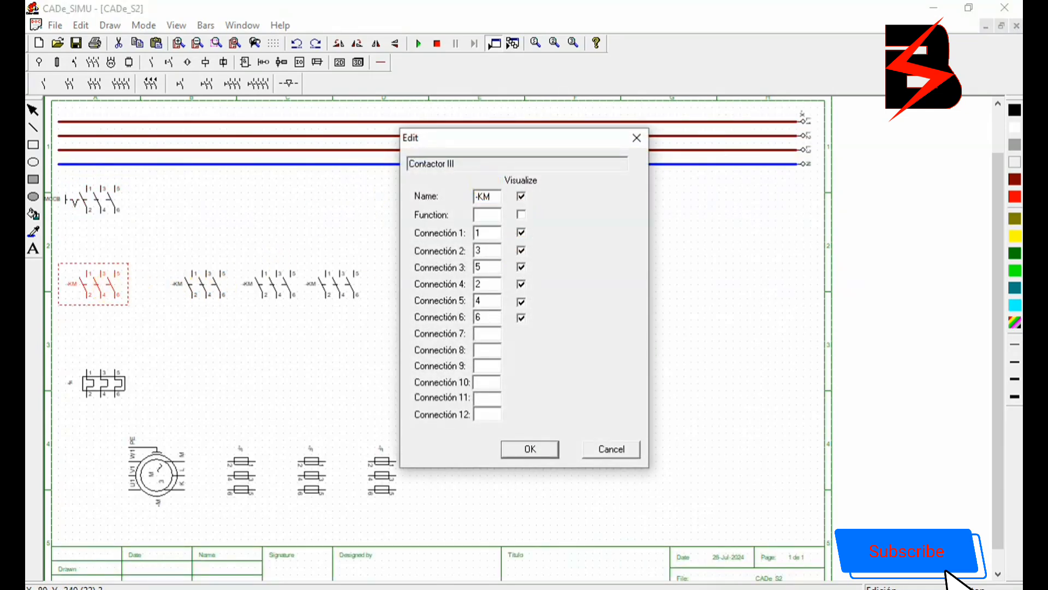
text(1)
click(530, 449)
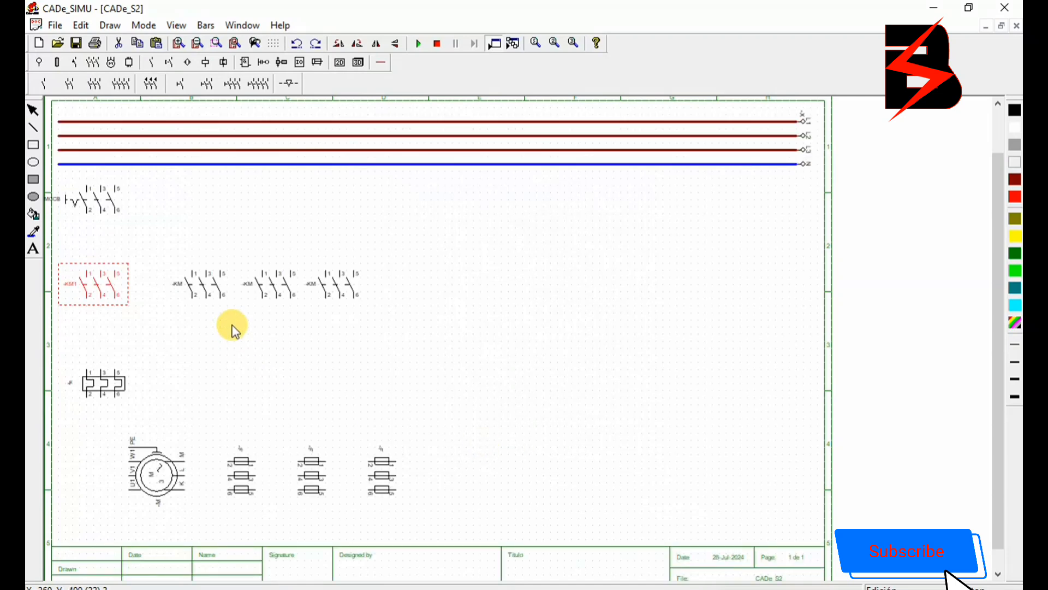
double_click(211, 283)
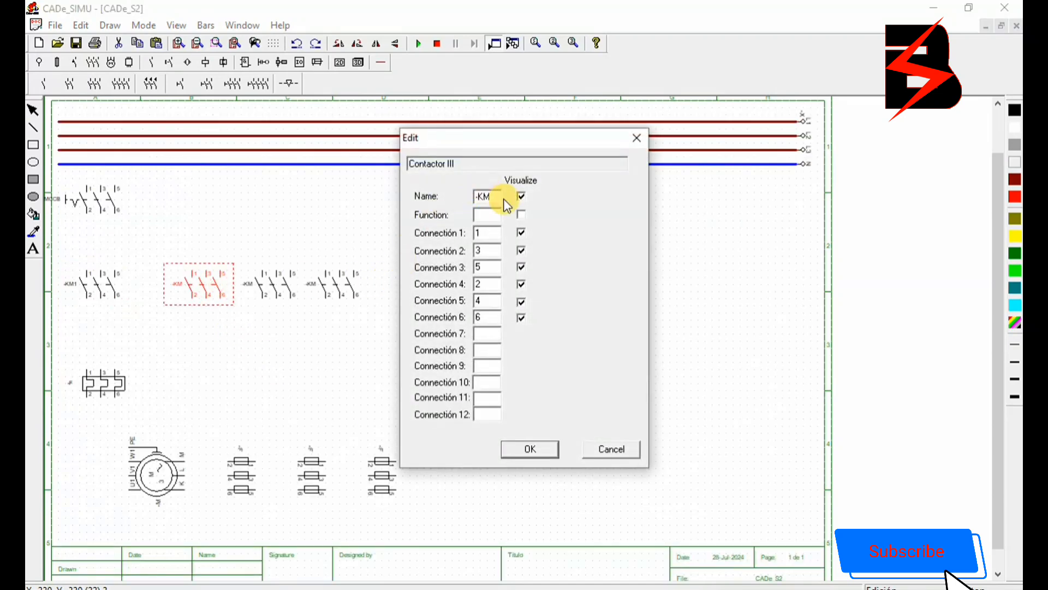
click(493, 197)
text(2)
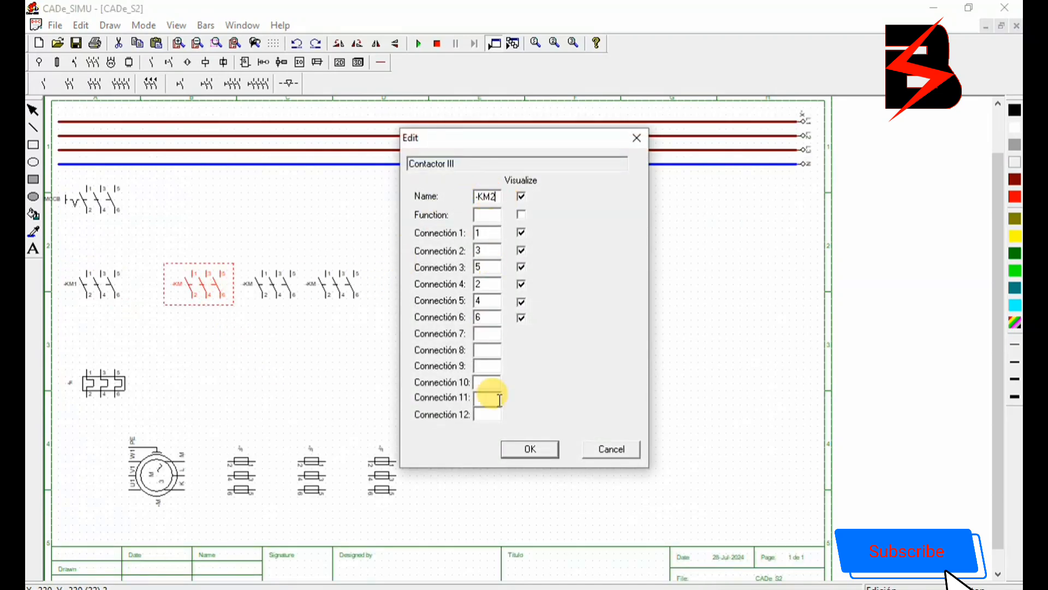
click(522, 442)
- Name the two remaining contactors in the row -KM3 and -KM4, from left to right
double_click(271, 290)
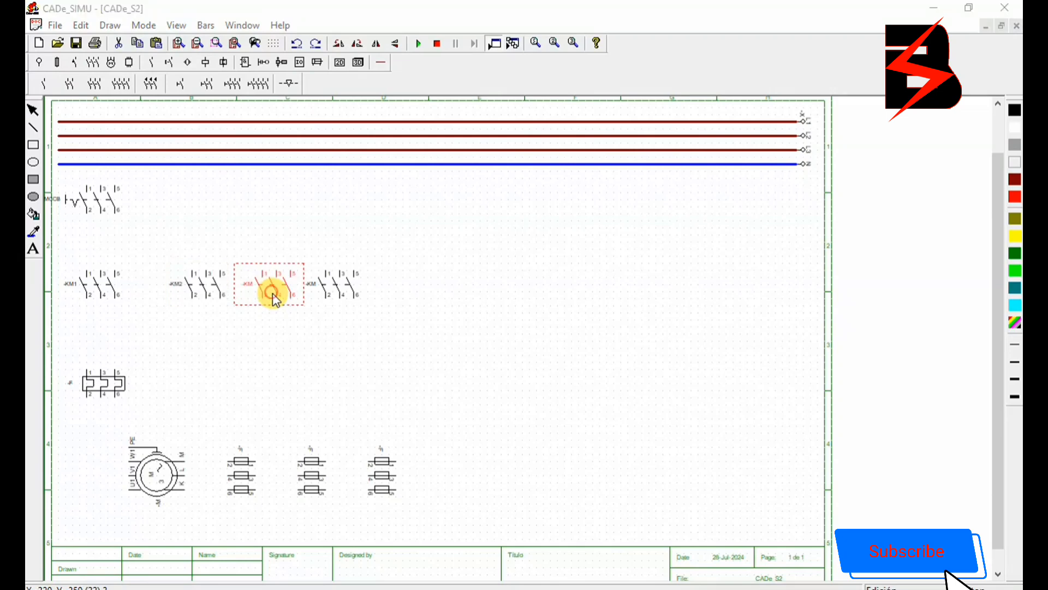
click(493, 199)
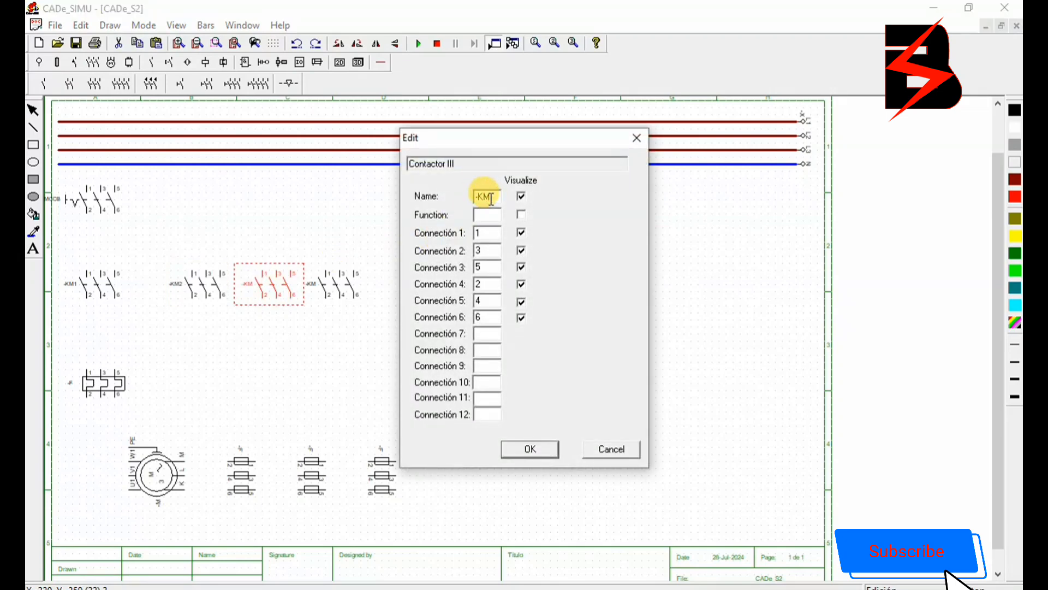
text(3)
click(543, 451)
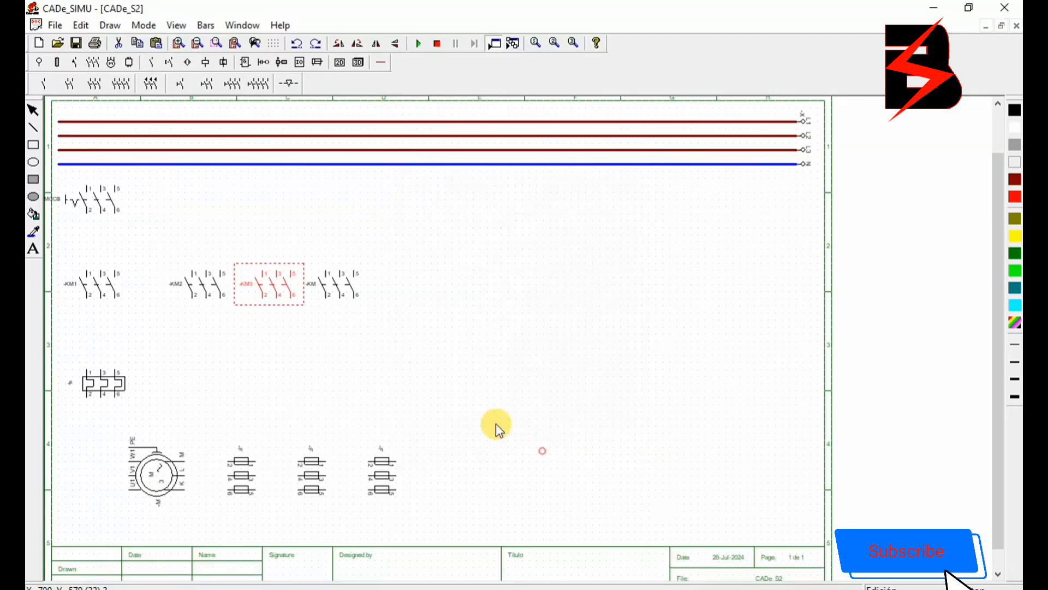
double_click(342, 285)
click(489, 198)
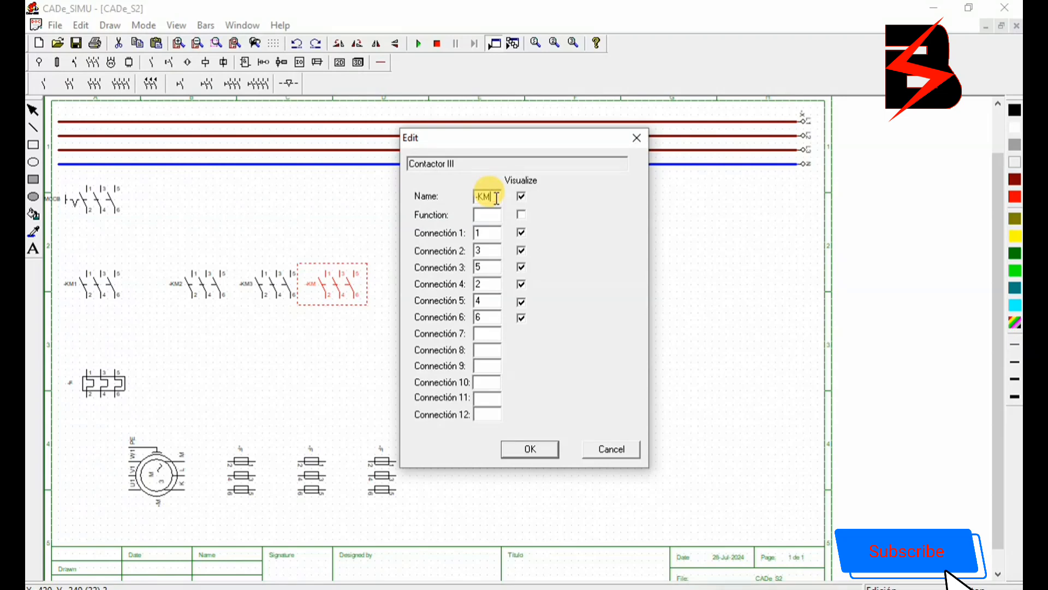
text(4)
click(521, 449)
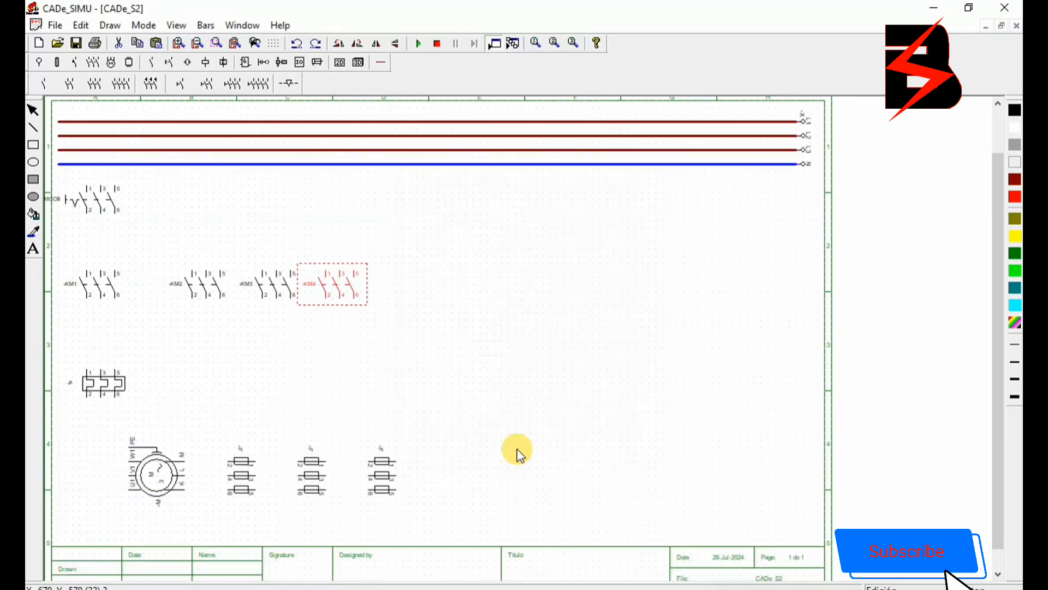
- Name the thermal overload relay below contactor -KM1 TH
double_click(85, 378)
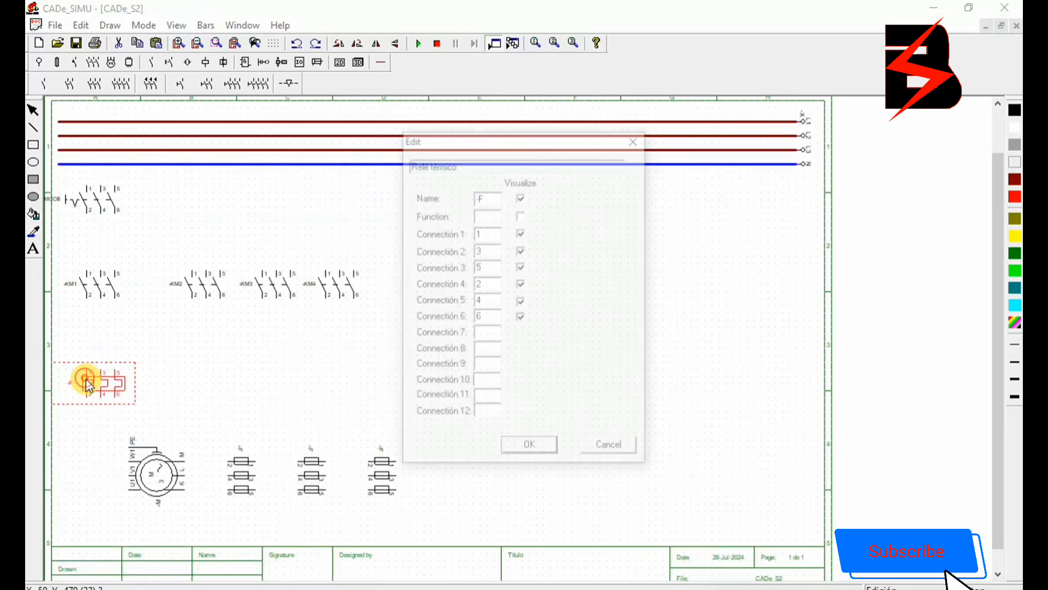
drag(491, 195, 425, 199)
text(TH)
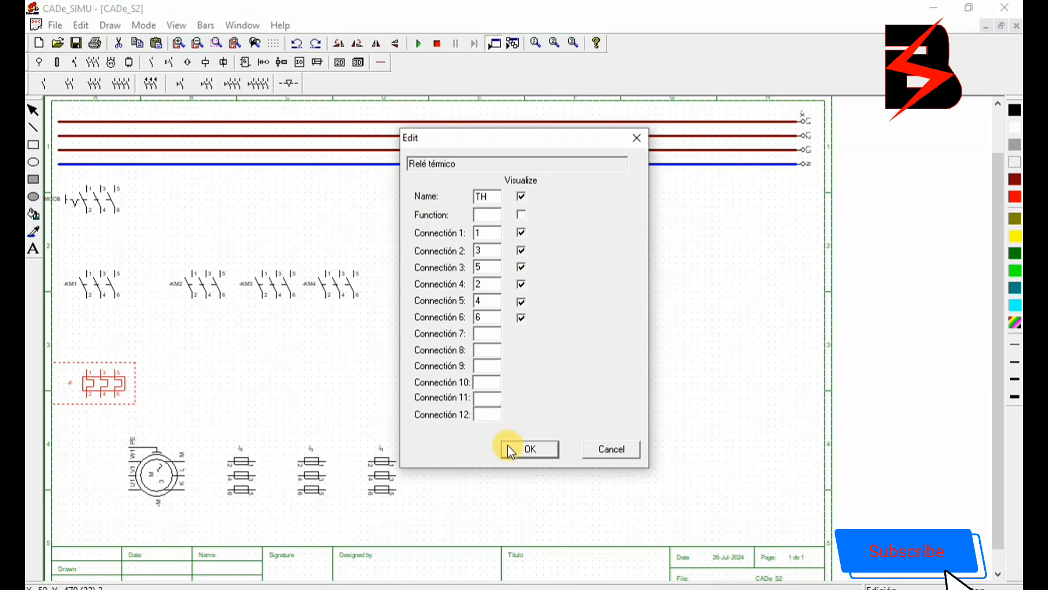
click(516, 456)
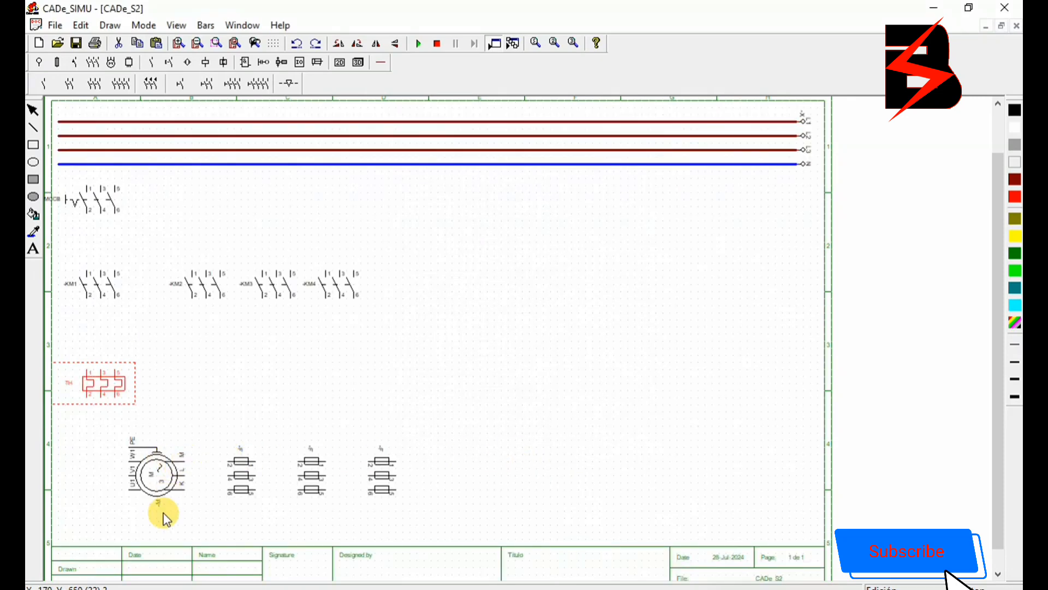
- Name the three rotor-side fuse sets R1, R2 and R3, starting with the one nearest the motor
double_click(241, 482)
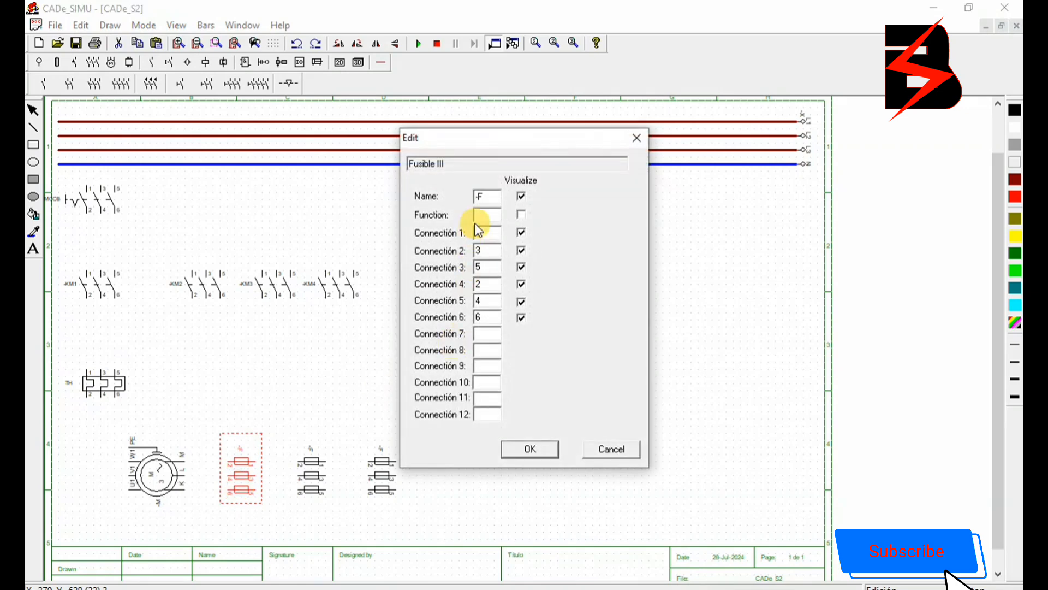
double_click(488, 196)
text(R1)
click(552, 450)
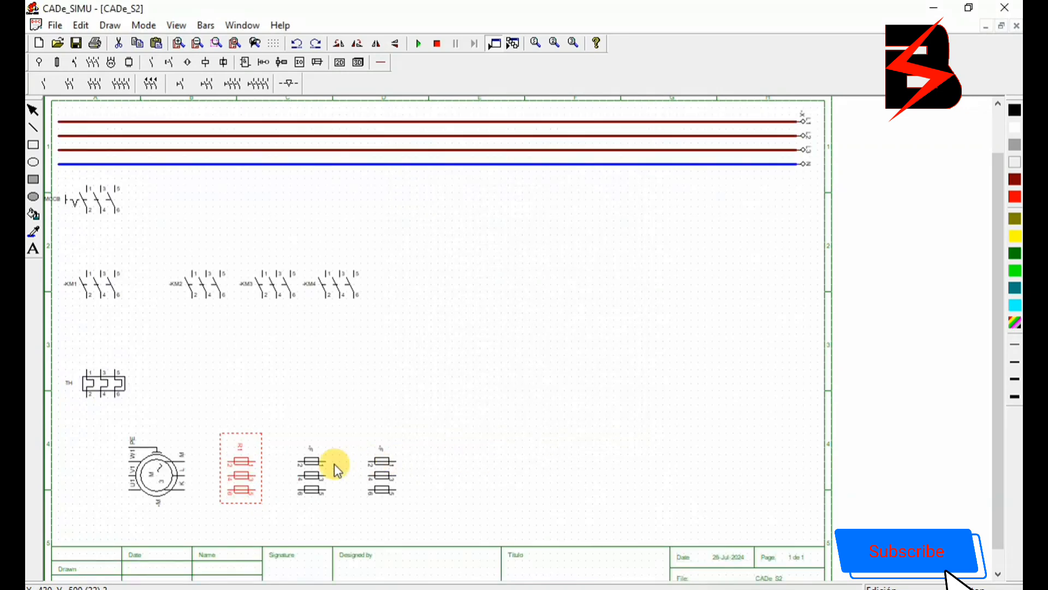
click(312, 467)
double_click(312, 468)
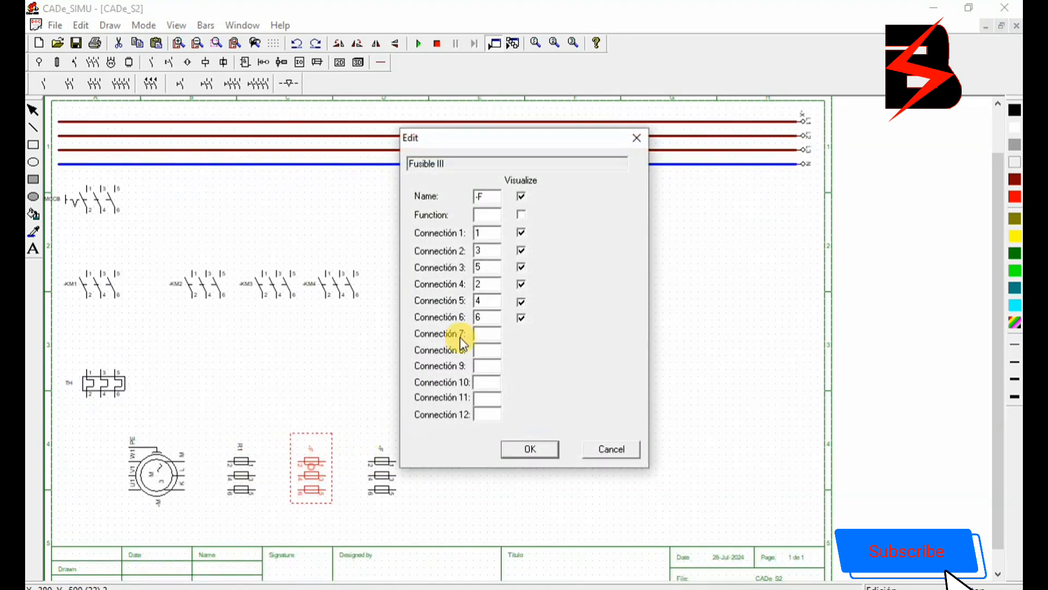
double_click(492, 195)
text(R2)
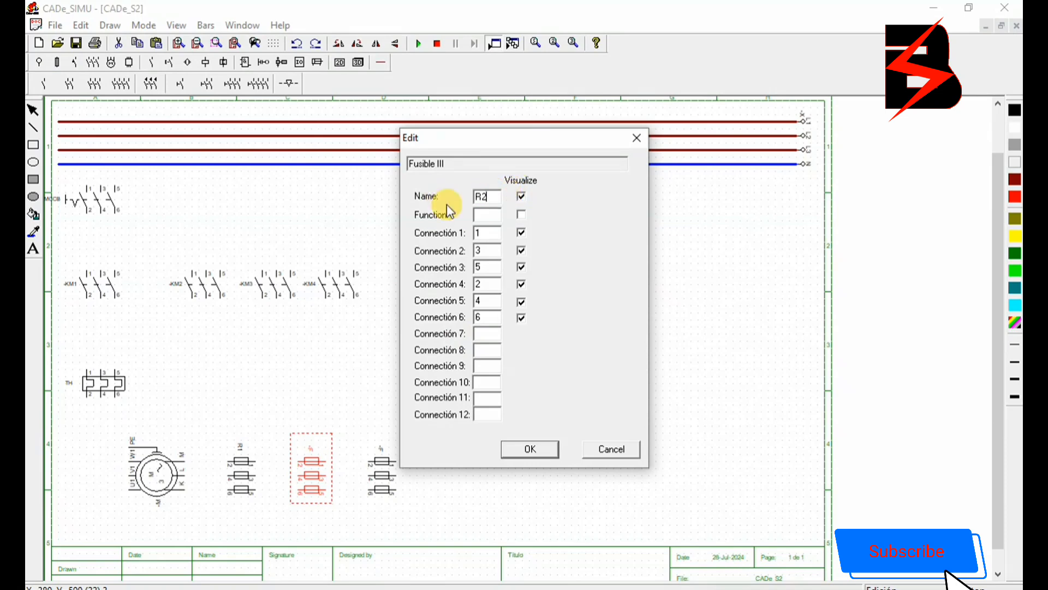
click(528, 448)
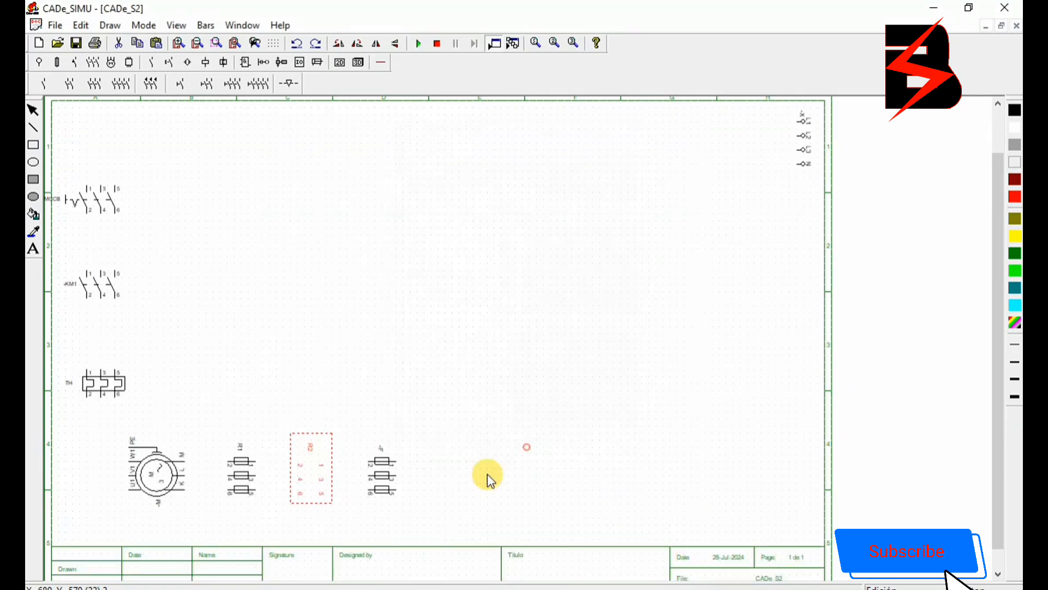
double_click(383, 476)
double_click(489, 197)
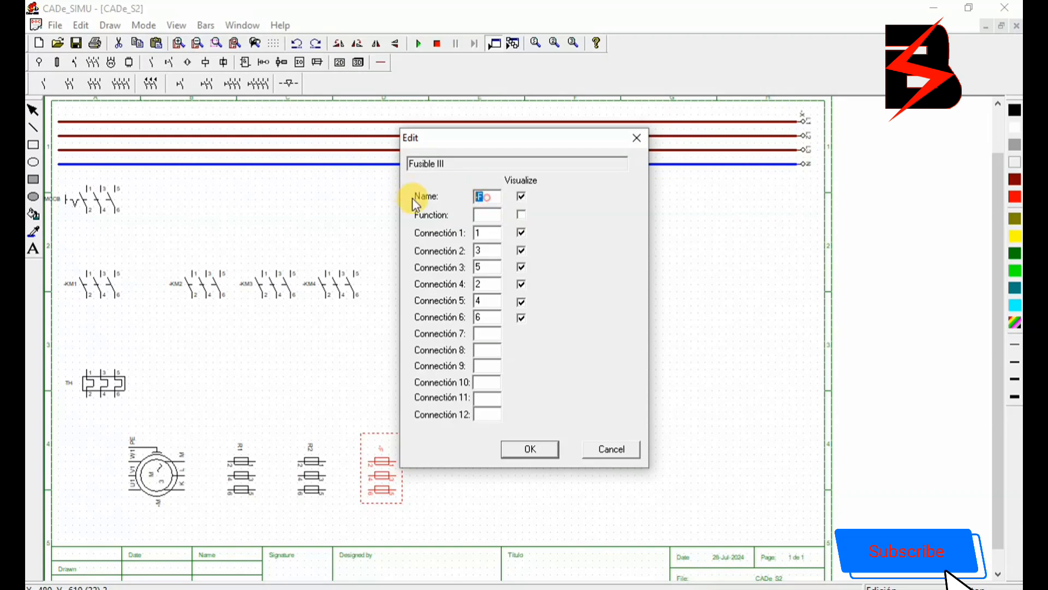
text(R3)
click(529, 449)
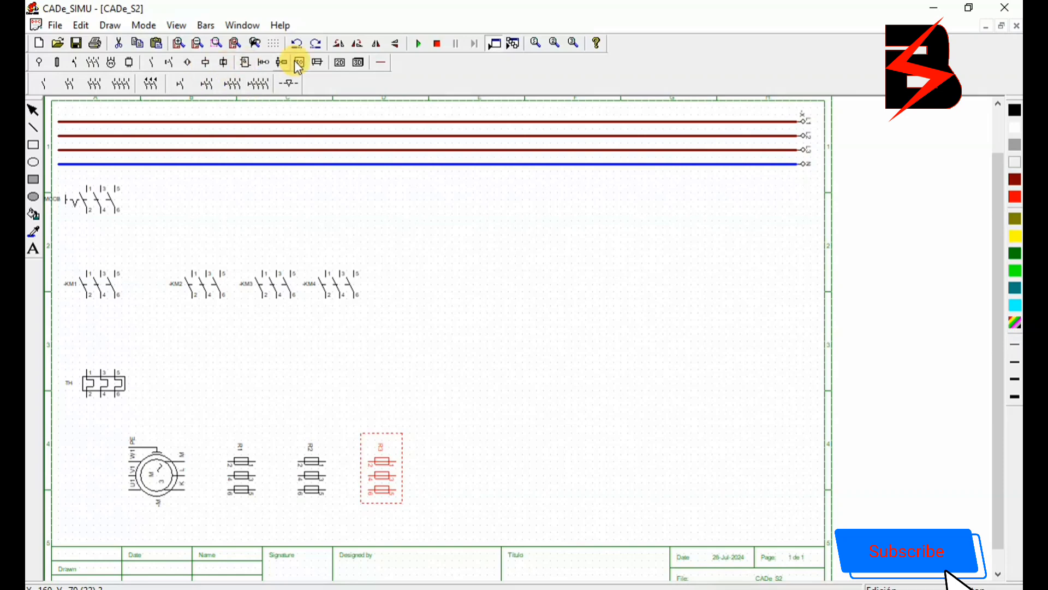
- Wire the three supply phases through MCCB, -KM1 and TH to motor terminals U1, V1 and W1
click(378, 63)
click(347, 85)
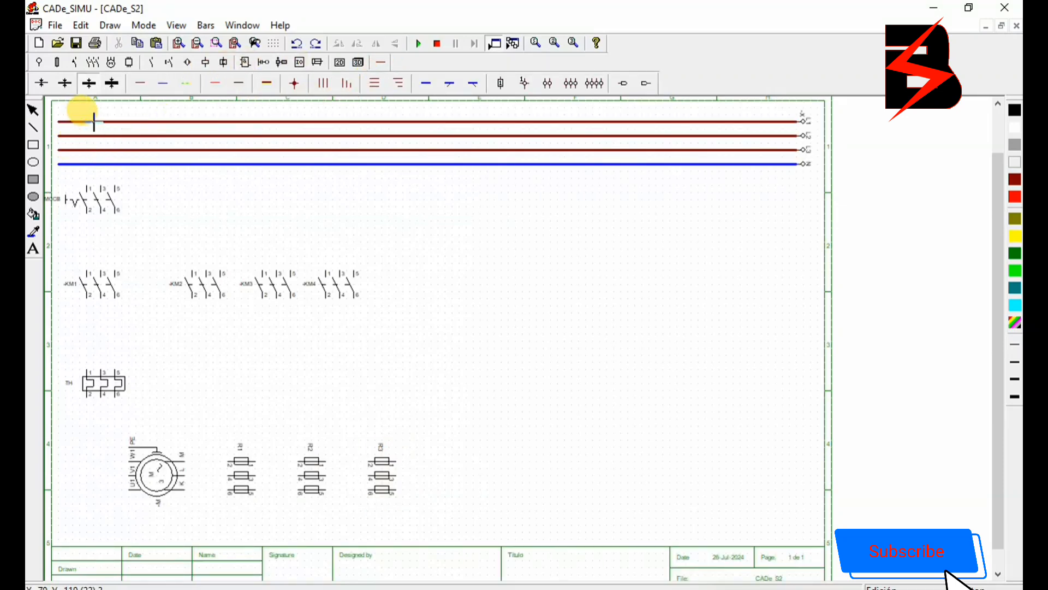
drag(89, 125, 83, 182)
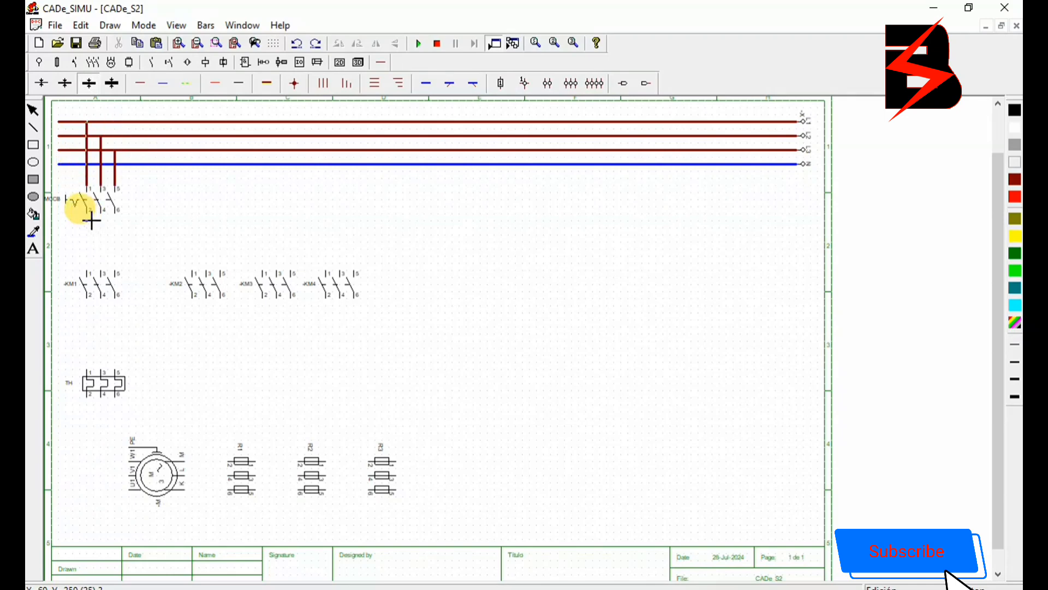
drag(91, 221, 92, 367)
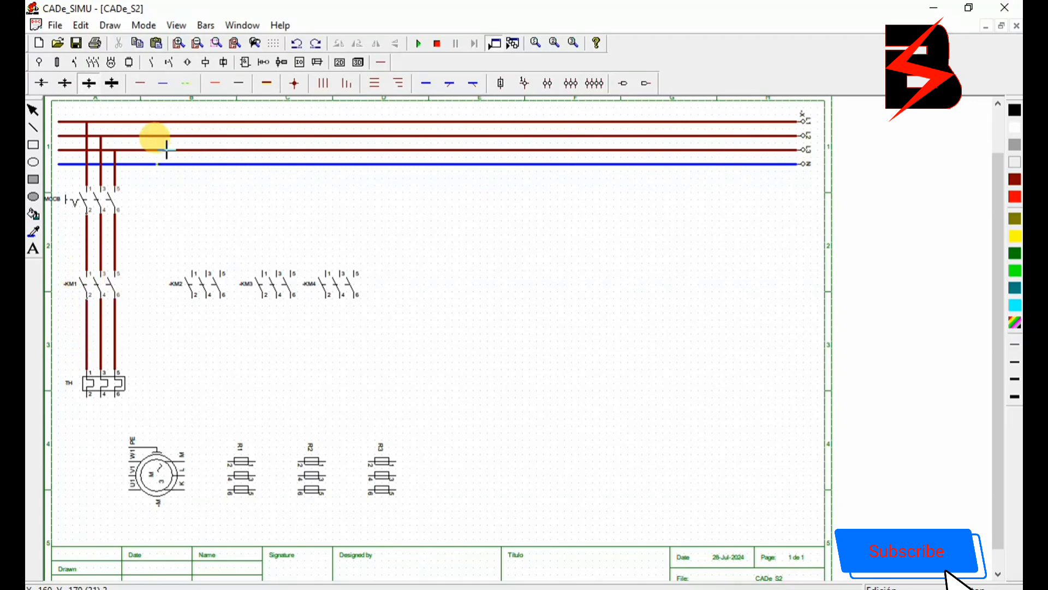
click(133, 82)
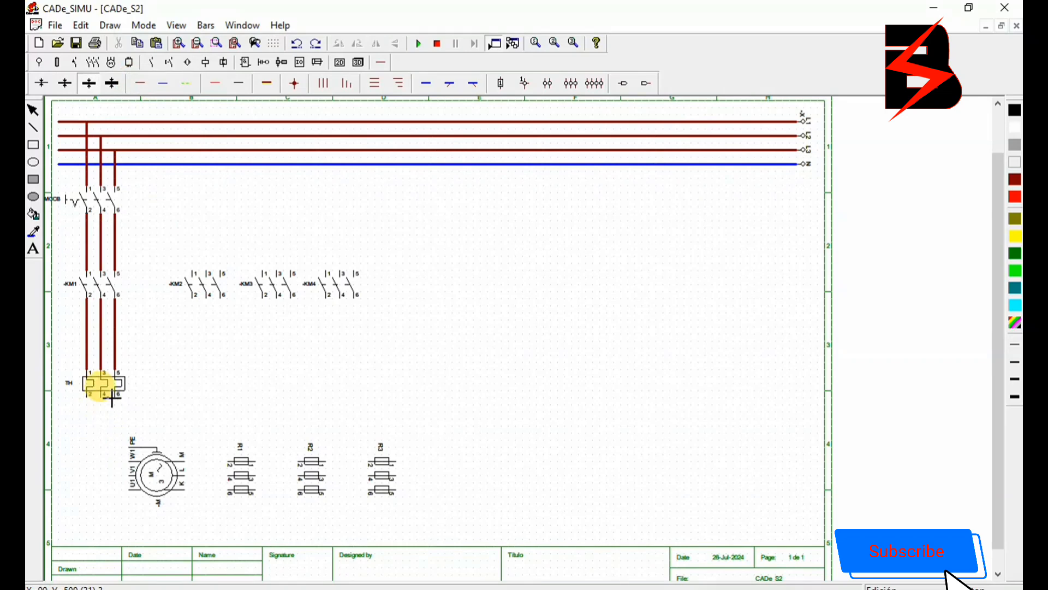
drag(118, 400, 129, 462)
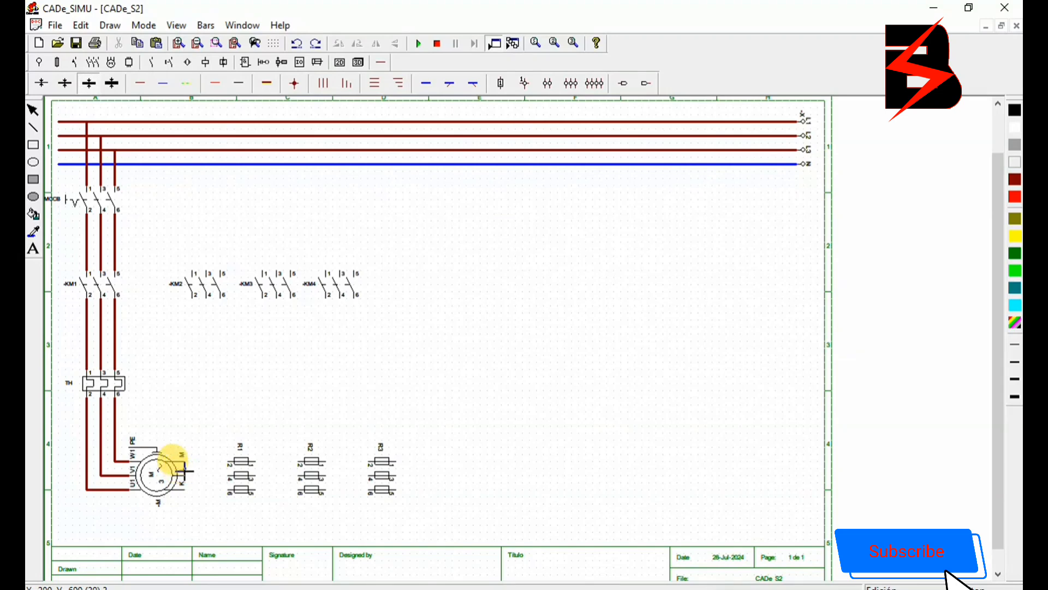
- Wire rotor terminals K, L and M through R1, R2 and R3, and join the three line ends beyond R3
drag(187, 466, 409, 465)
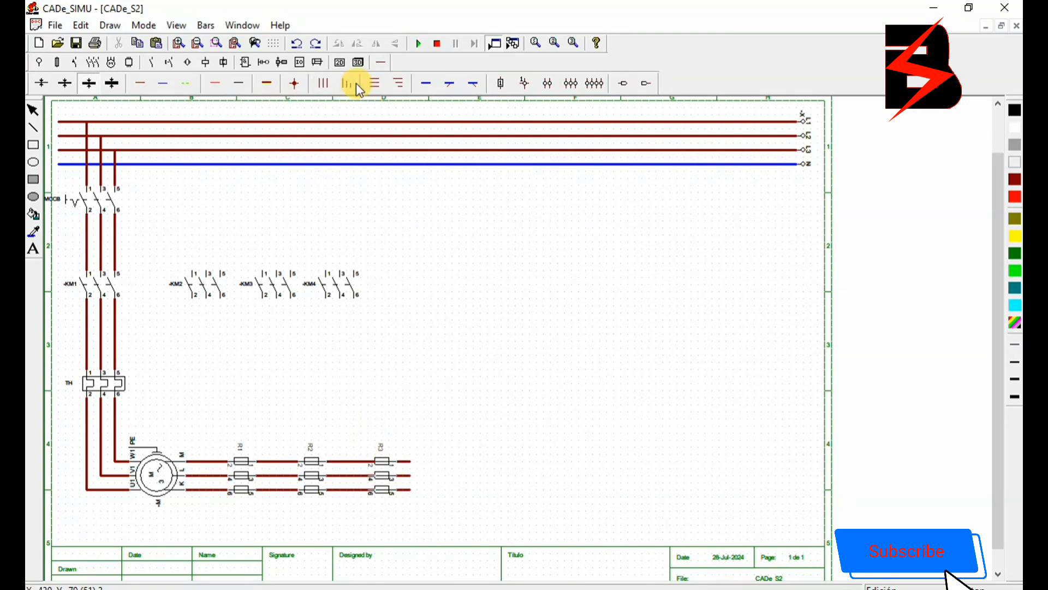
click(139, 85)
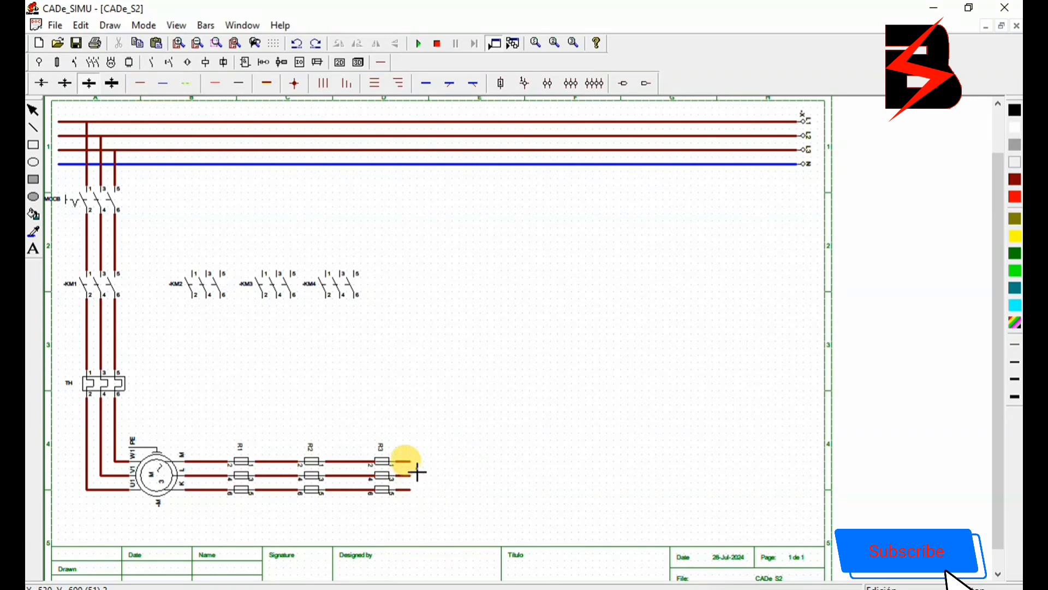
drag(412, 462, 411, 490)
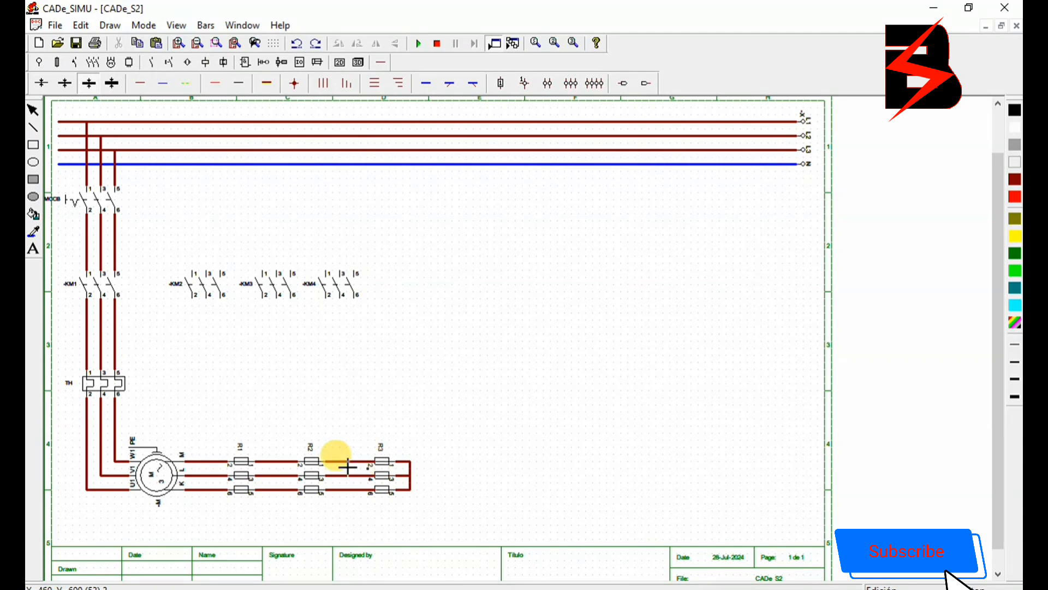
- Wire the lower terminals of -KM2, -KM3 and -KM4 to the three rotor lines just ahead of R1, R2 and R3 respectively
click(321, 84)
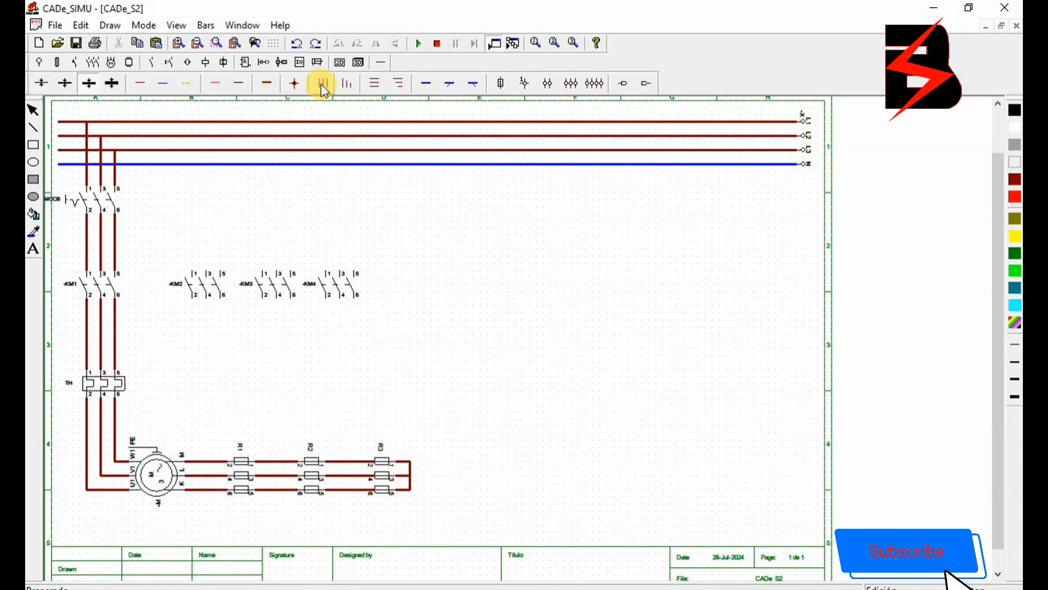
click(140, 82)
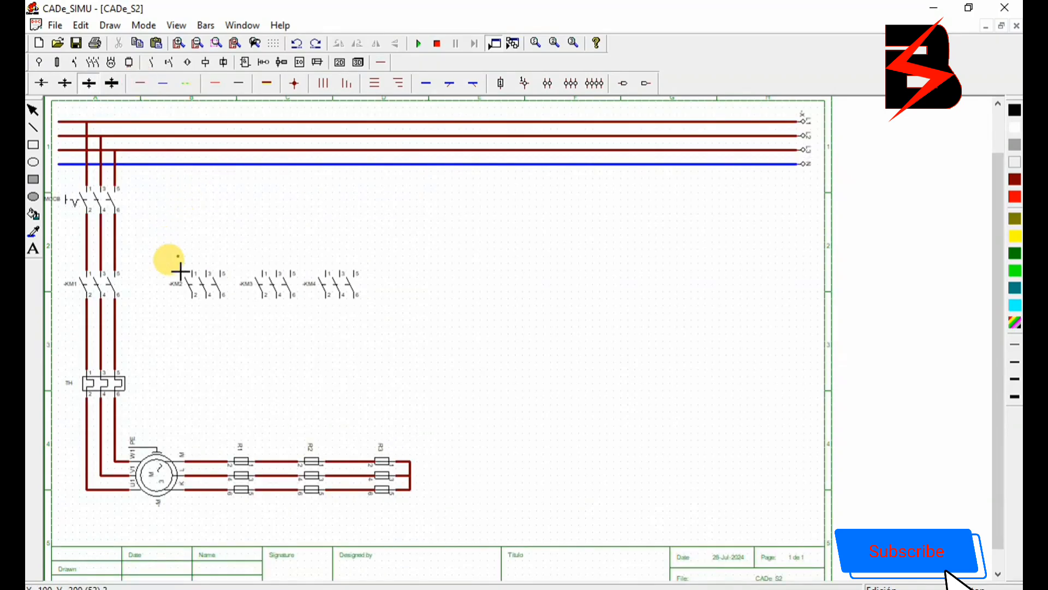
drag(196, 299, 187, 460)
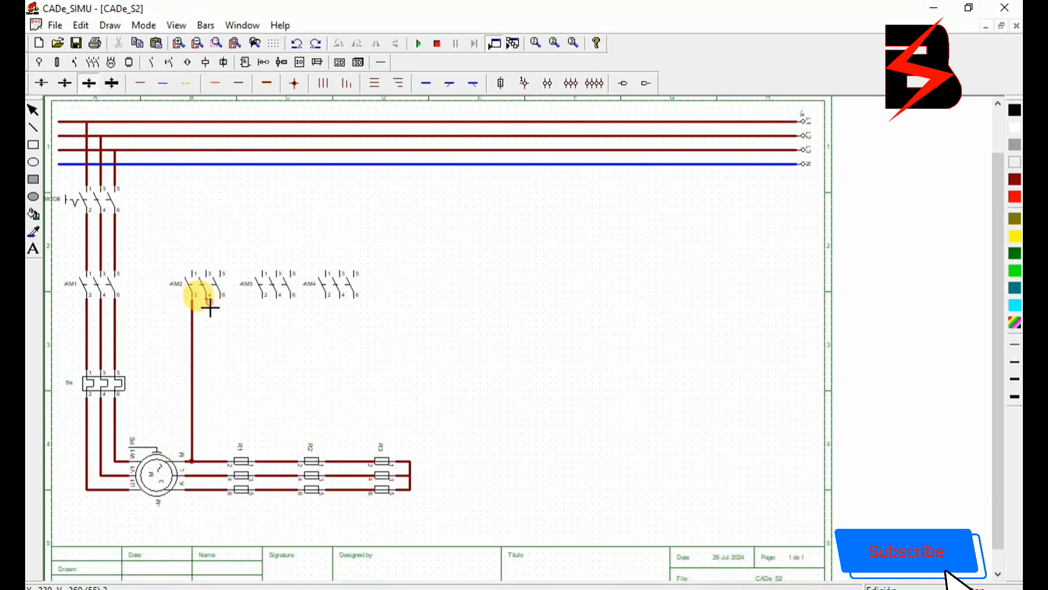
drag(210, 309, 207, 474)
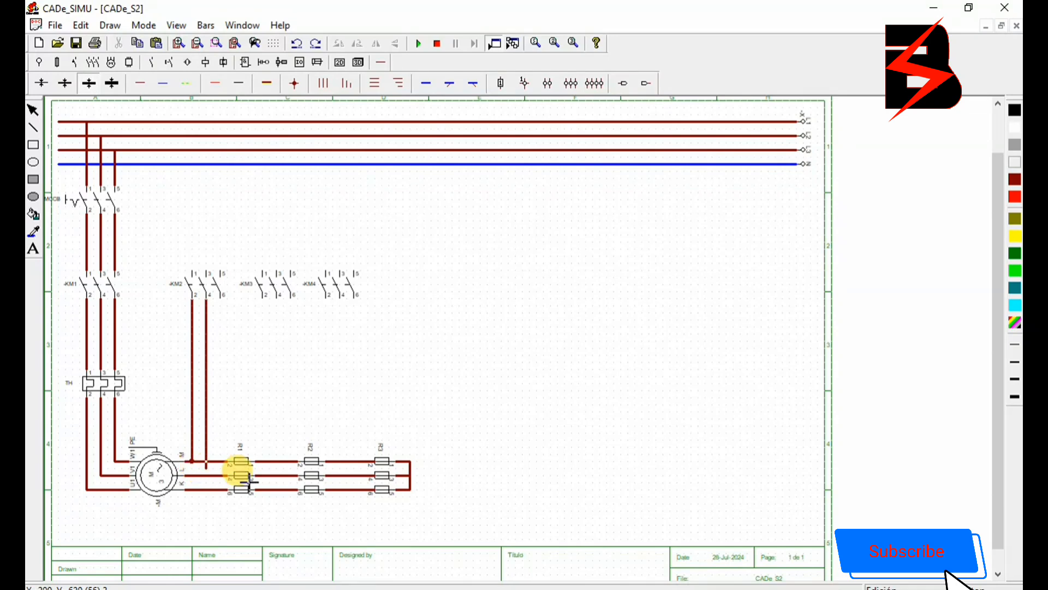
key(ctrl+z)
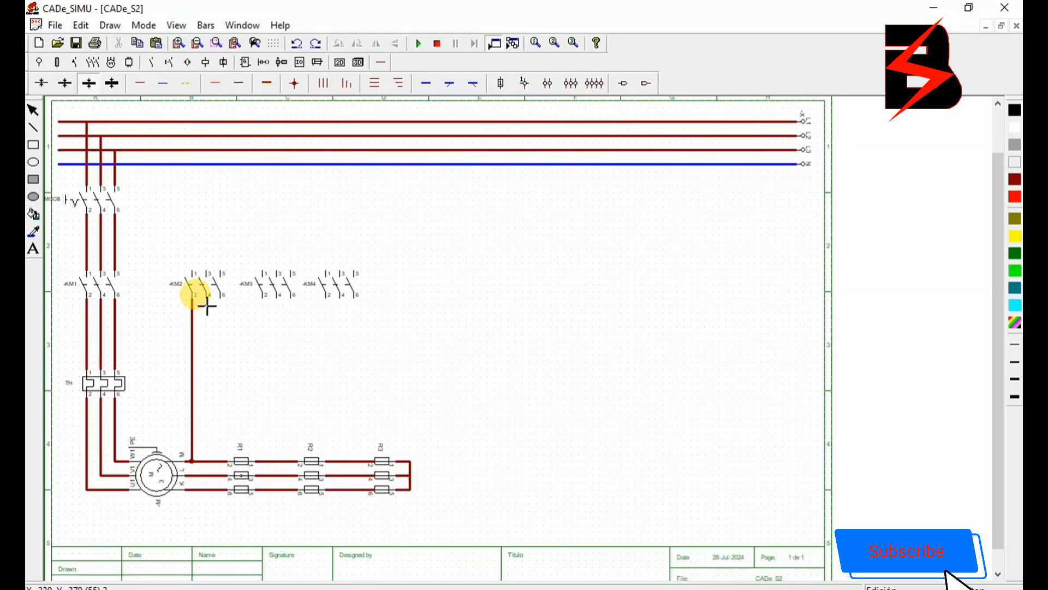
drag(205, 314, 195, 476)
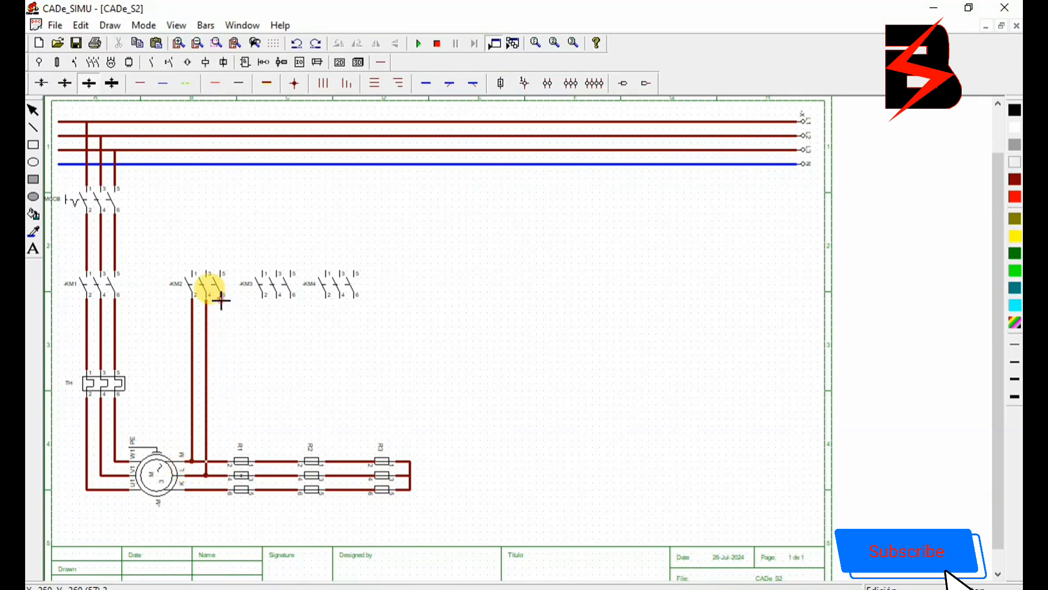
drag(221, 300, 217, 490)
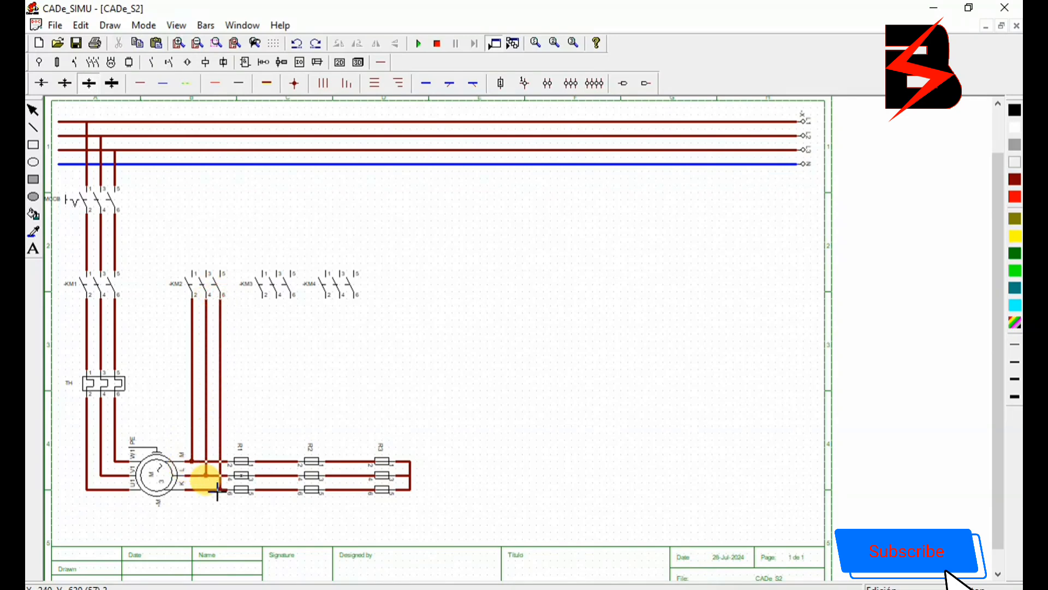
drag(265, 296, 265, 370)
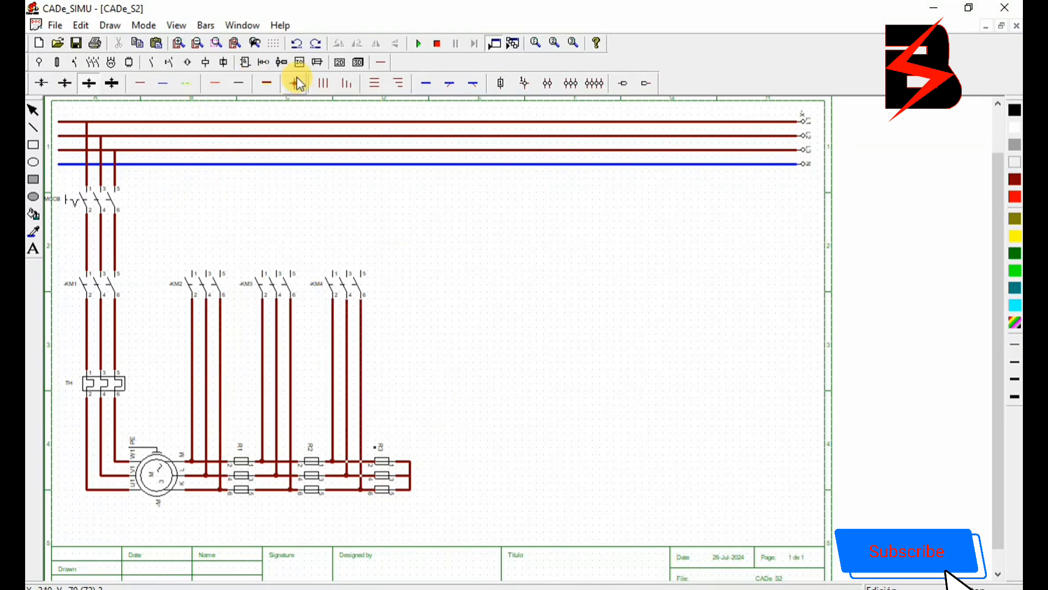
- Extend the upper terminals of -KM2, -KM3 and -KM4 with short three-phase wires and bridge the three ends above each contactor
click(323, 84)
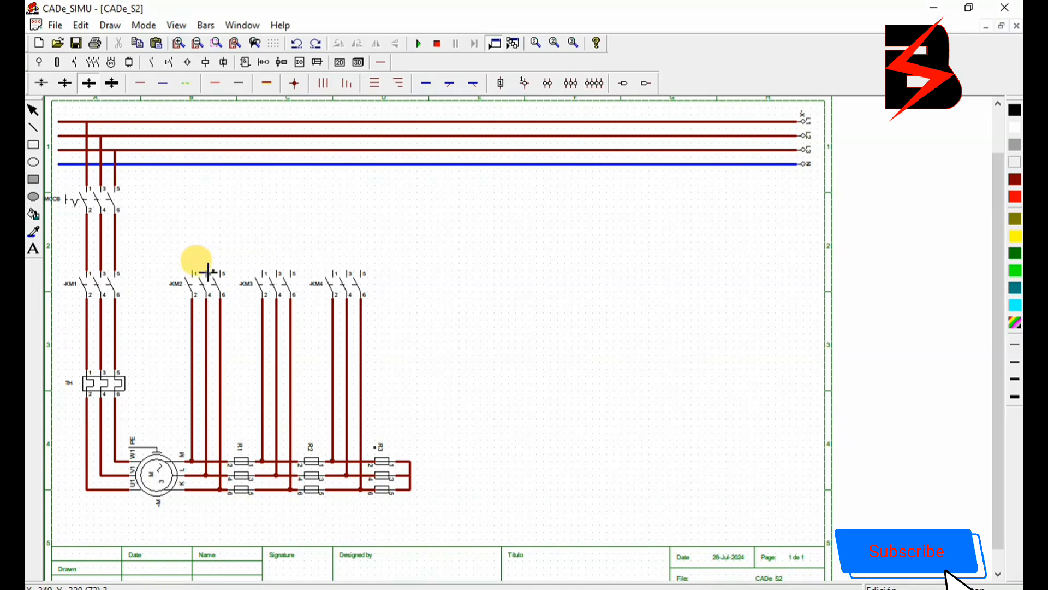
drag(197, 273, 197, 261)
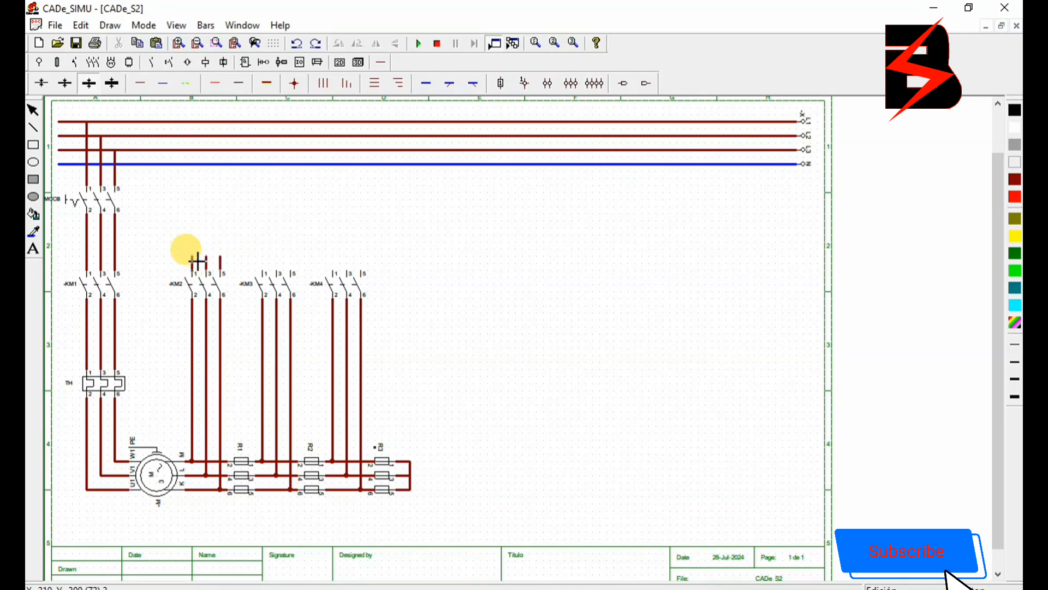
drag(197, 261, 198, 249)
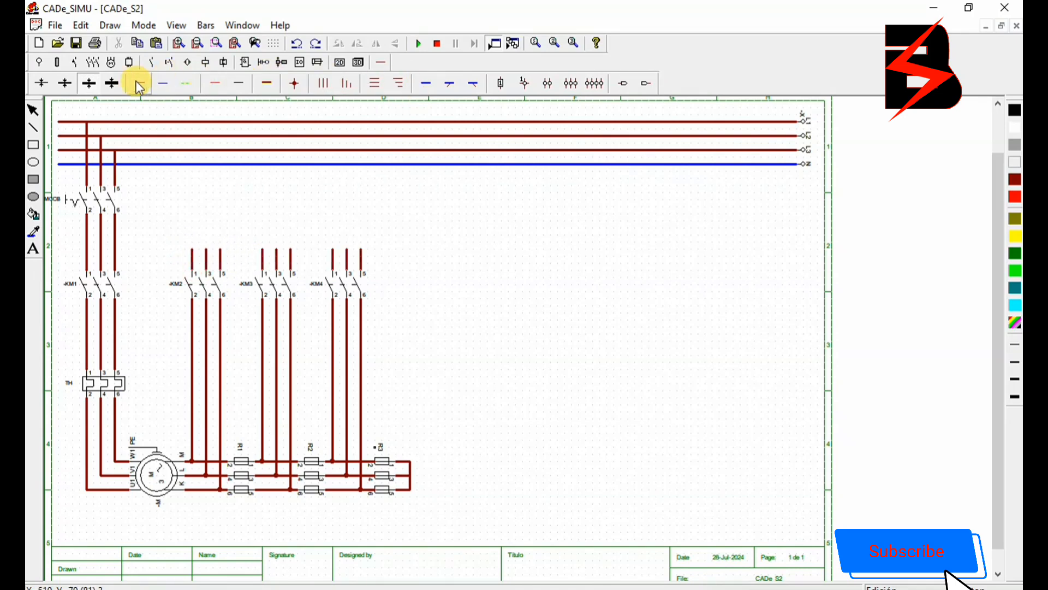
click(138, 83)
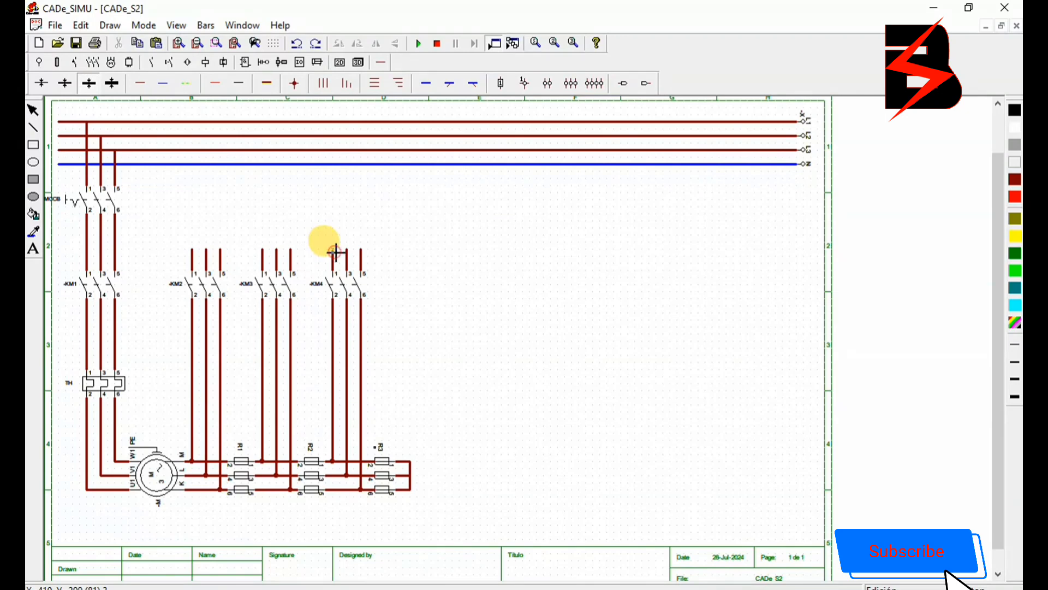
drag(336, 252, 363, 253)
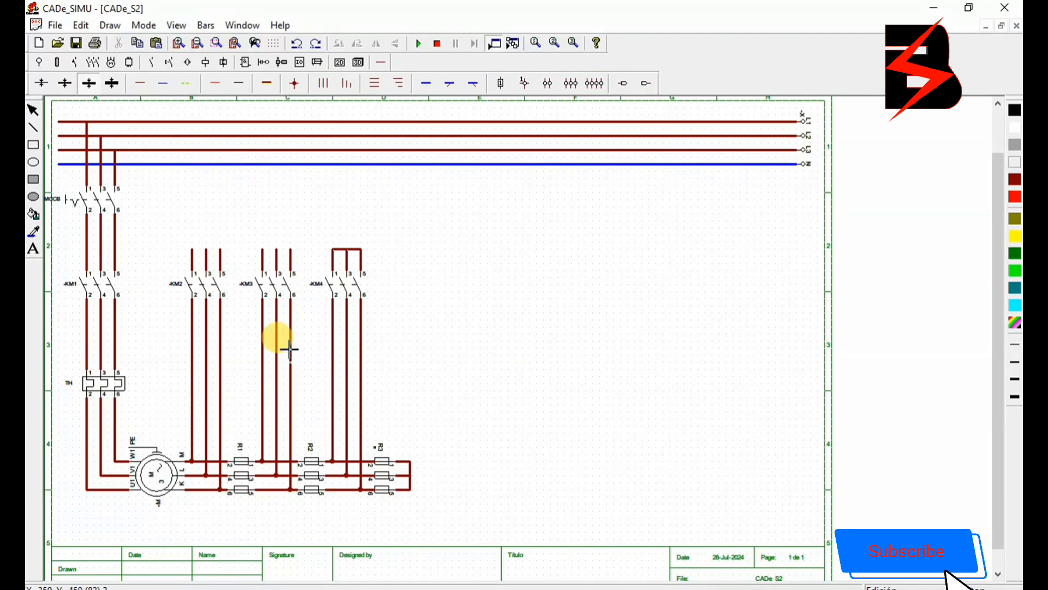
click(279, 253)
click(292, 253)
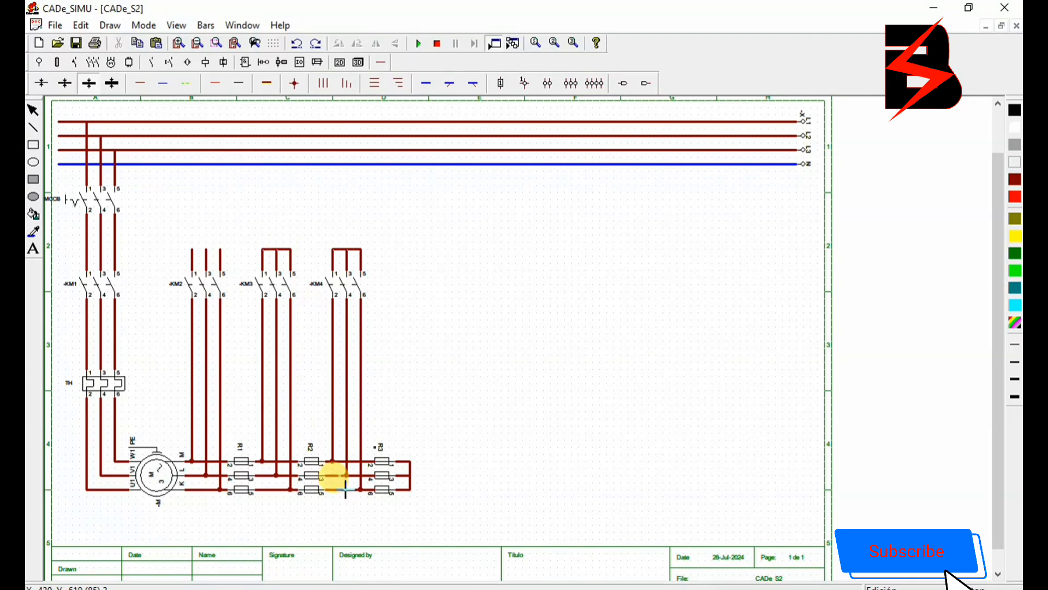
click(410, 475)
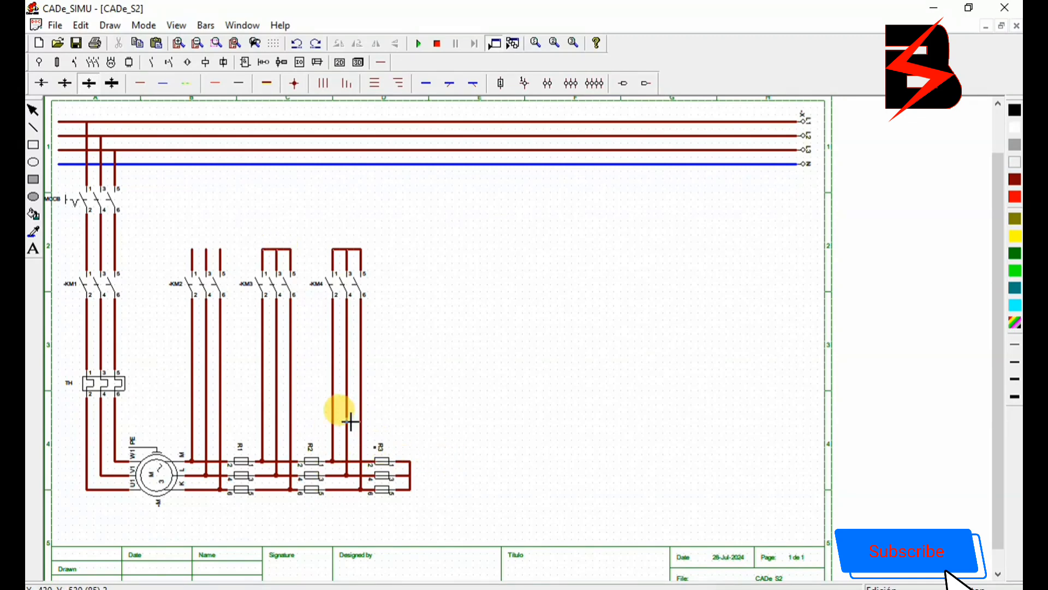
click(192, 250)
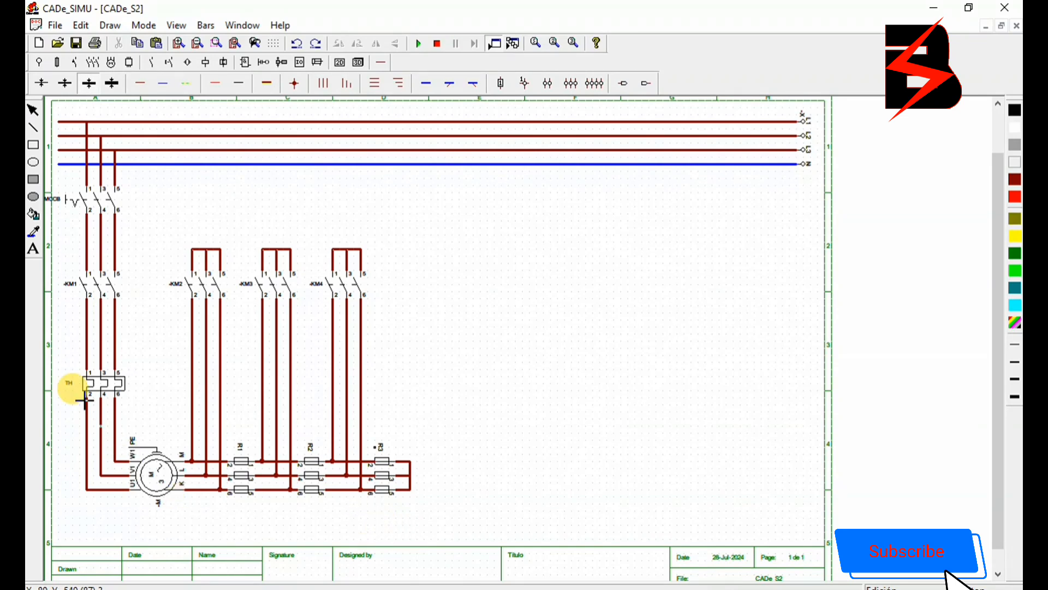
- Place a two-pole manual switch below the supply lines in column E and a normally closed overload contact 95-96 beneath it
click(91, 62)
click(118, 79)
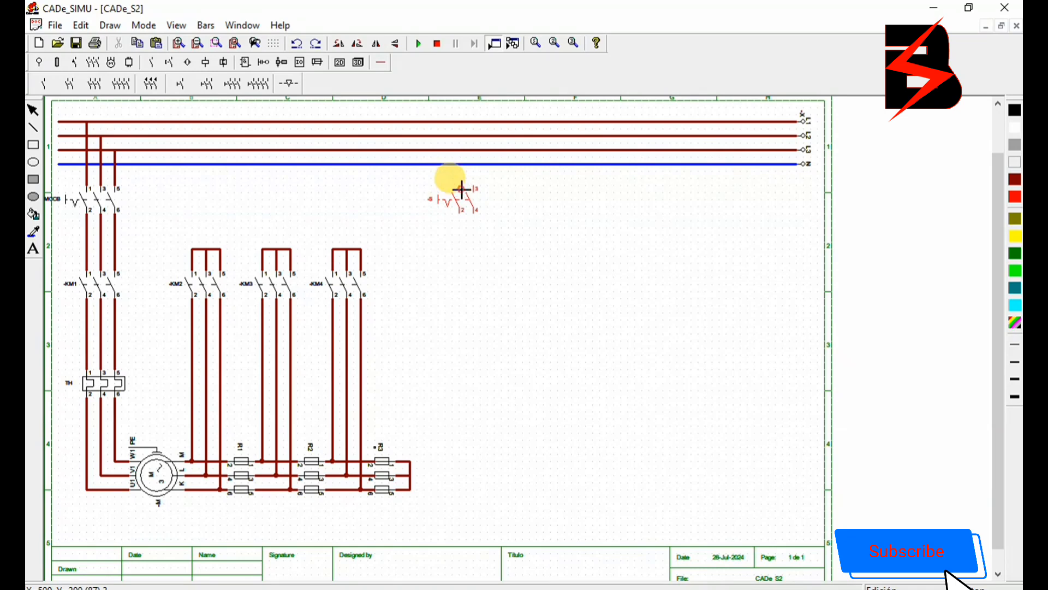
click(461, 189)
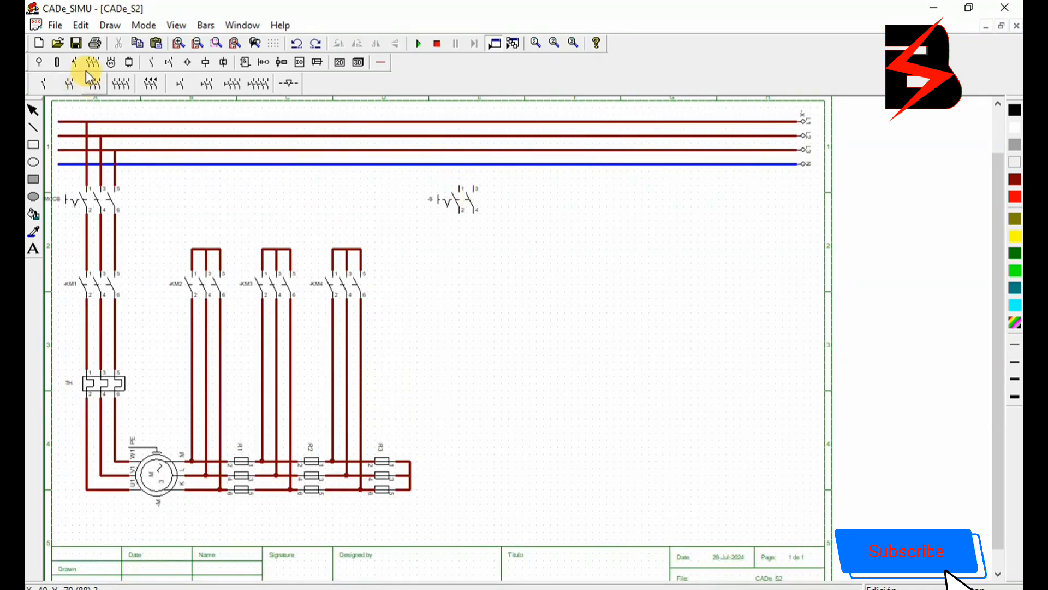
mouse_move(80, 63)
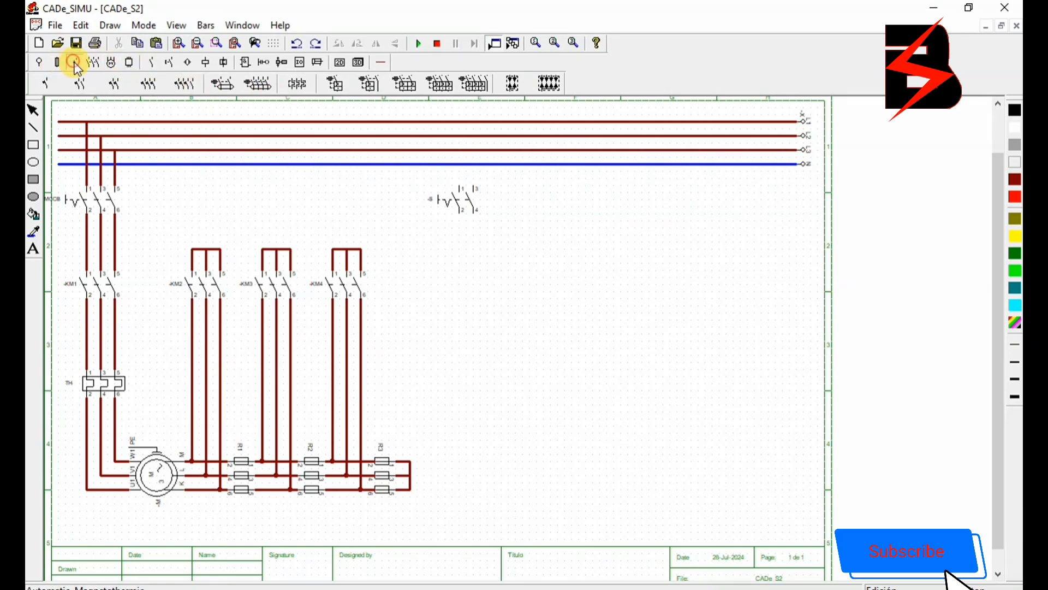
mouse_move(162, 61)
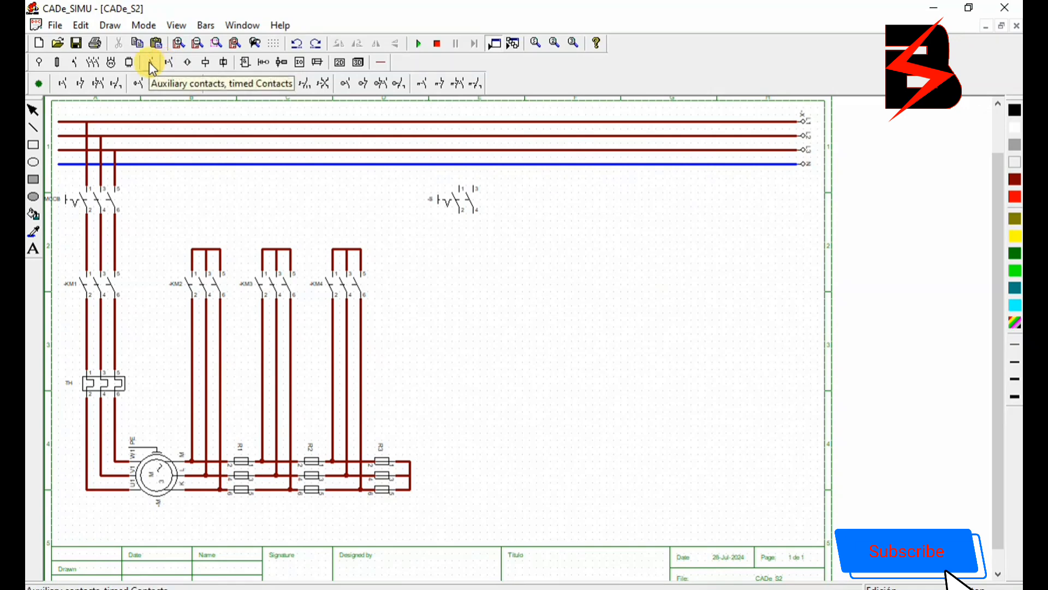
click(448, 85)
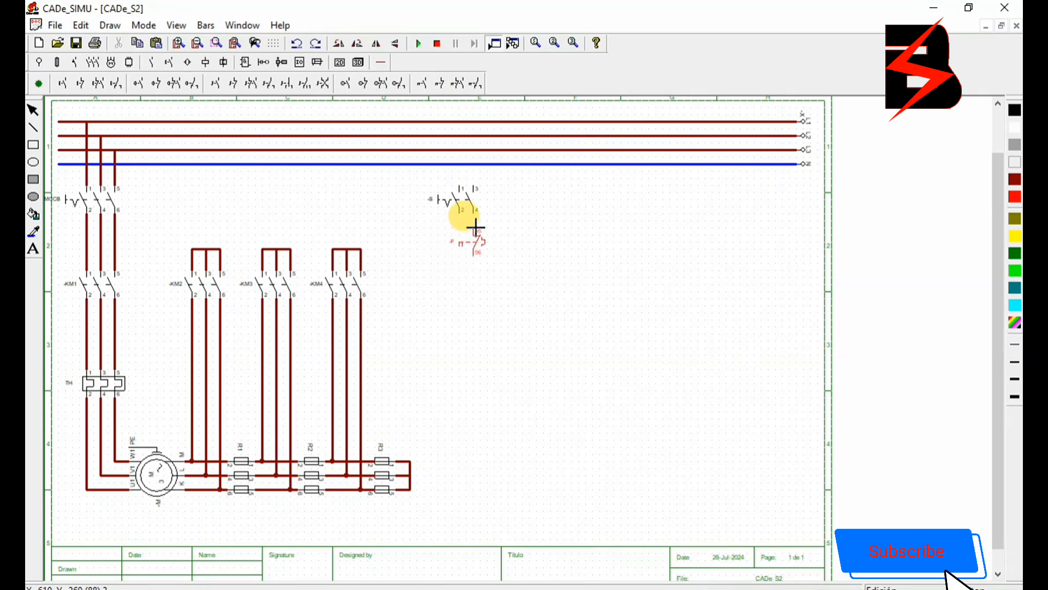
click(475, 227)
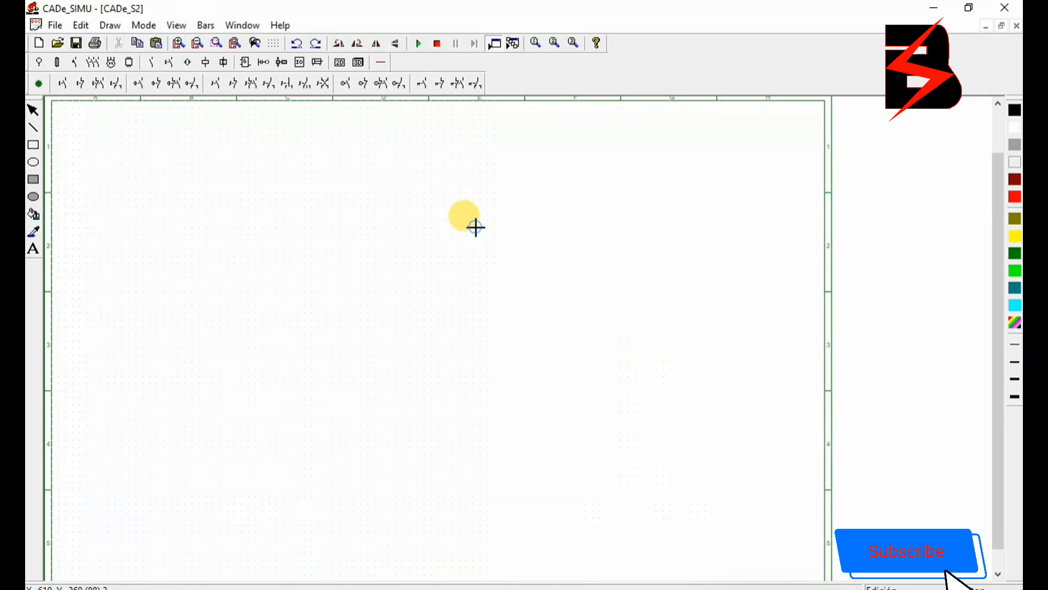
- Place a normally closed push button 11-12 and a normally open push button 13-14 in line below the overload contact
click(77, 85)
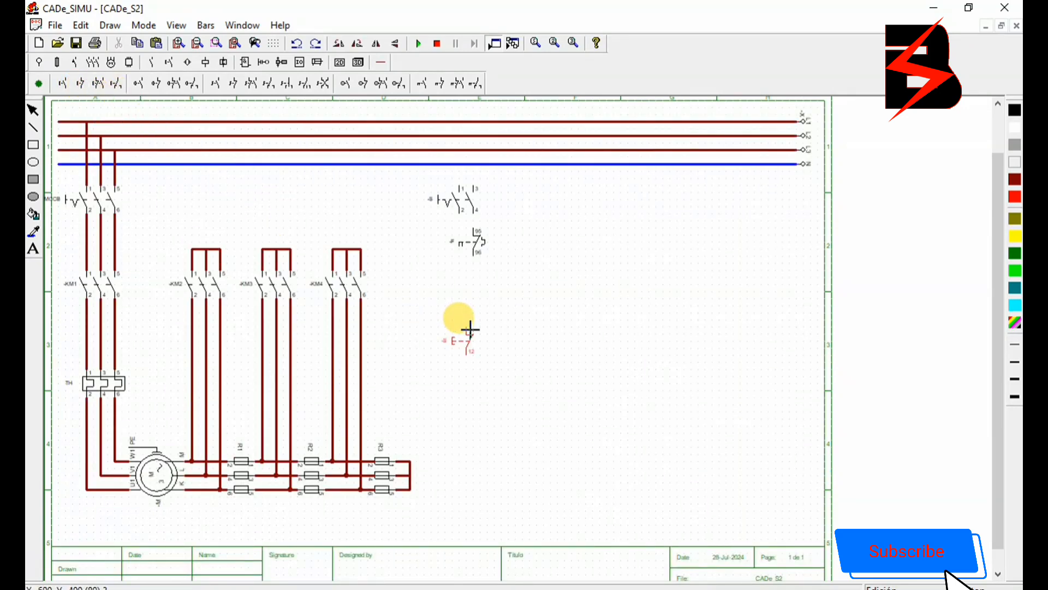
click(476, 273)
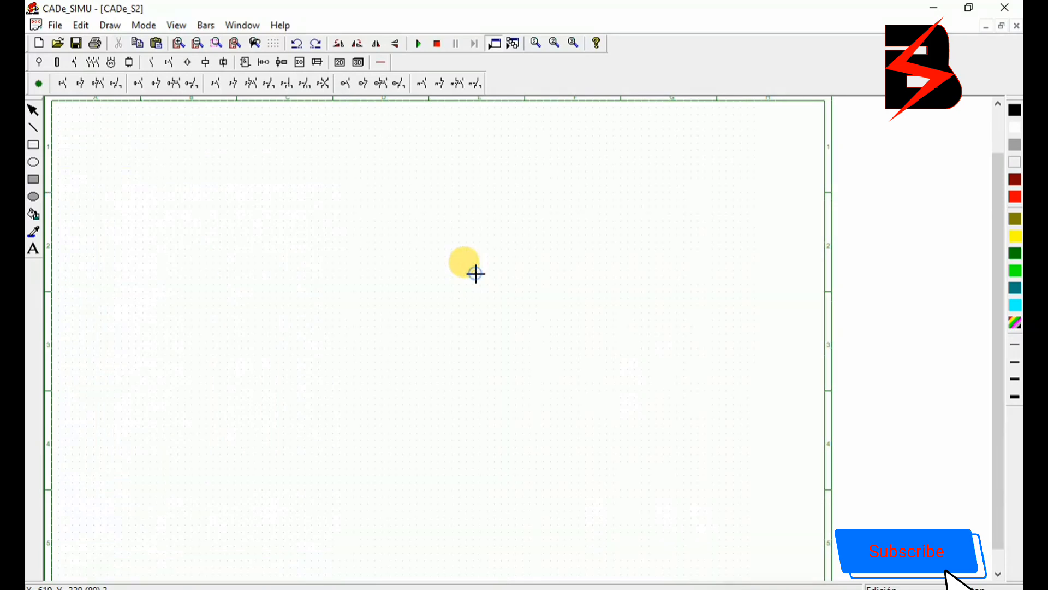
click(67, 89)
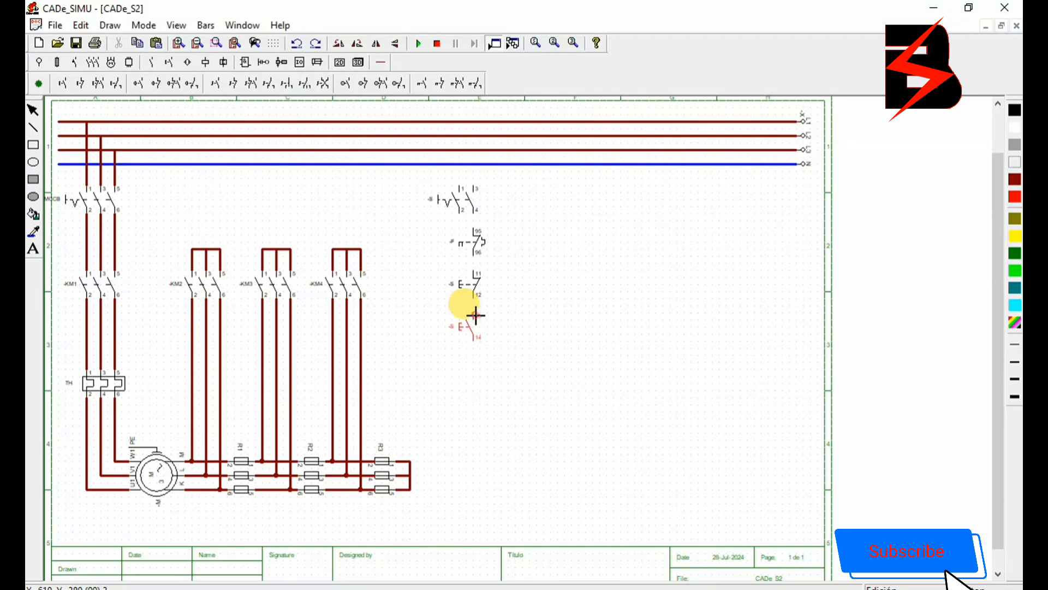
click(475, 316)
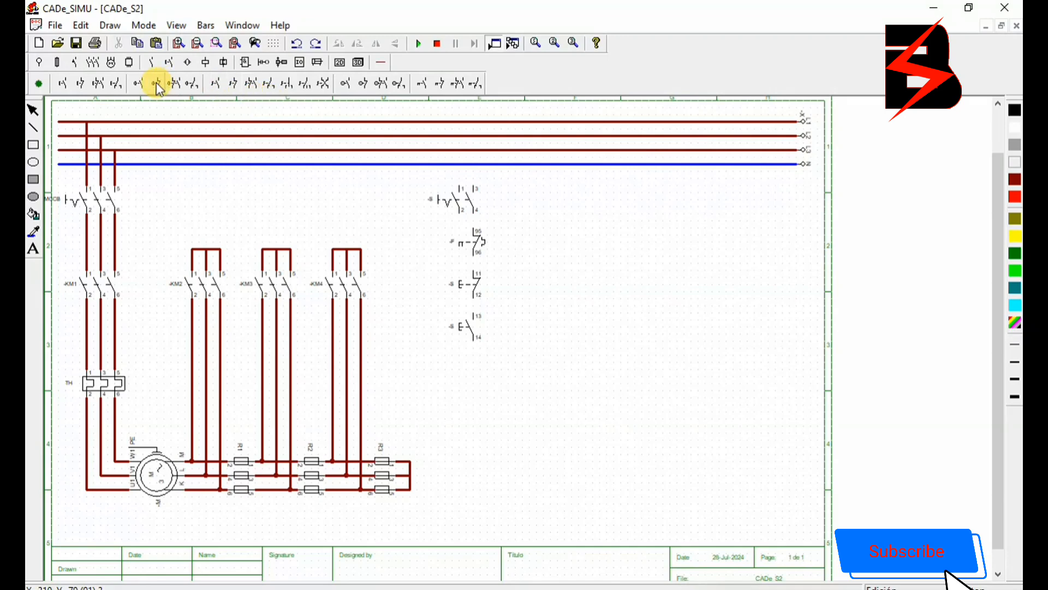
- Place a contactor coil with terminals A1 and A2 below the push buttons, just above the title block, and name it KM1
click(207, 62)
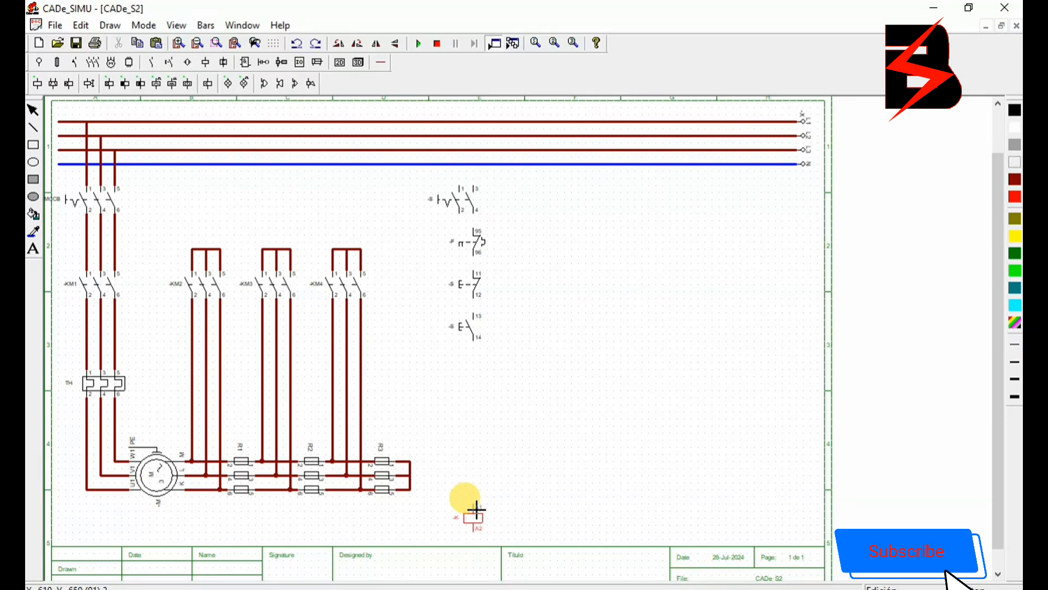
click(477, 509)
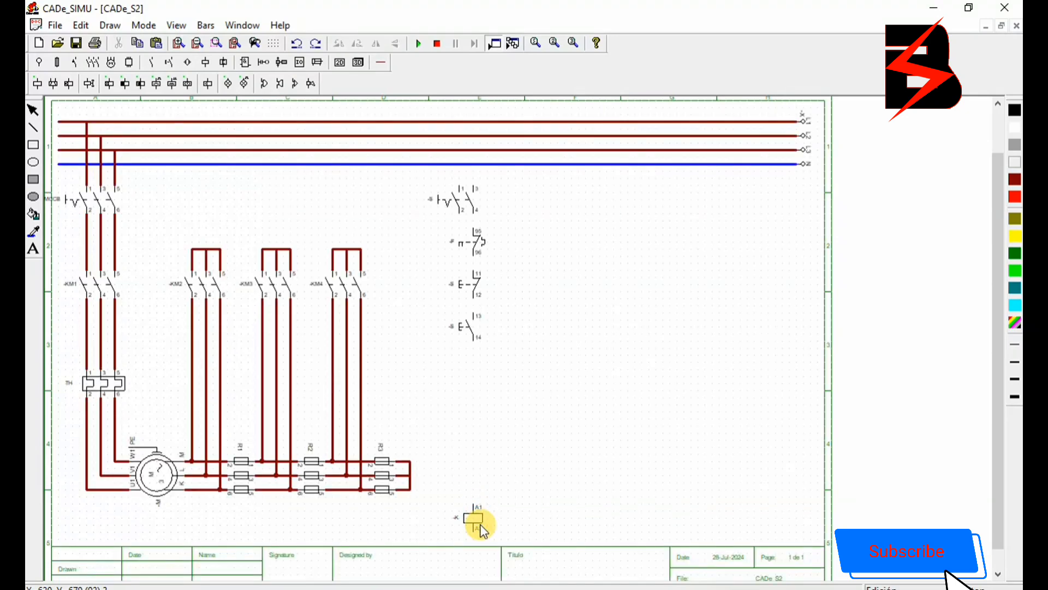
double_click(478, 521)
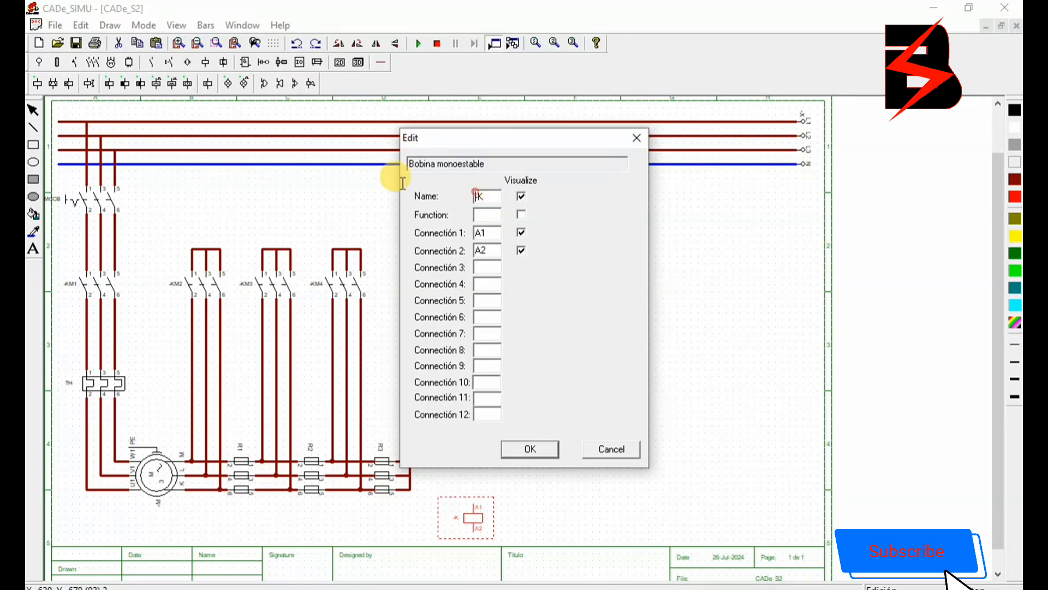
drag(493, 196, 468, 195)
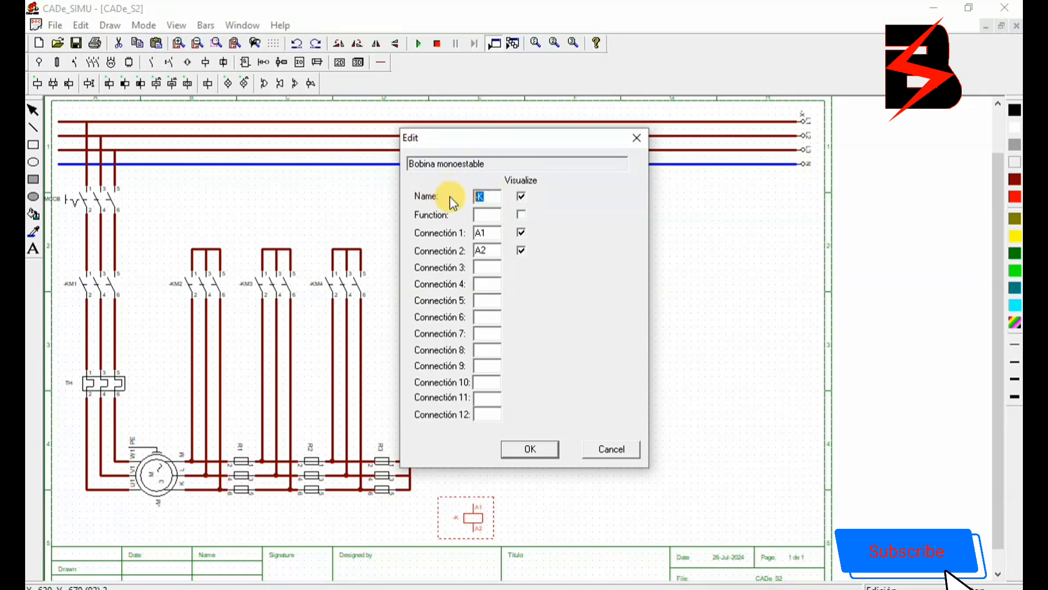
text(K)
click(543, 445)
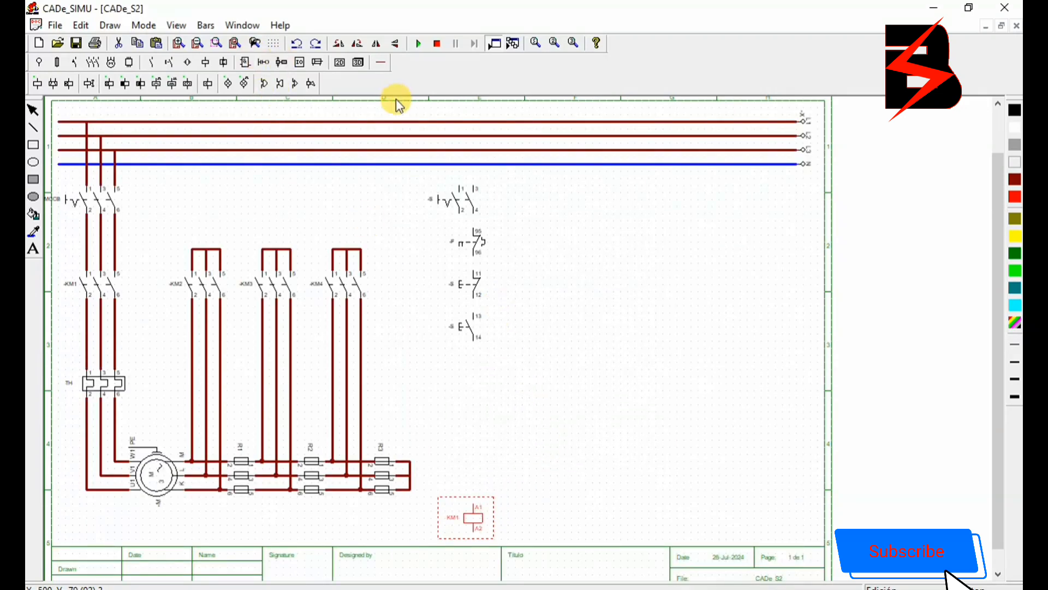
- Wire the control branch in thin red from L3 through switch pole 3-4, the overload contact and both push buttons to coil KM1's A1
click(384, 63)
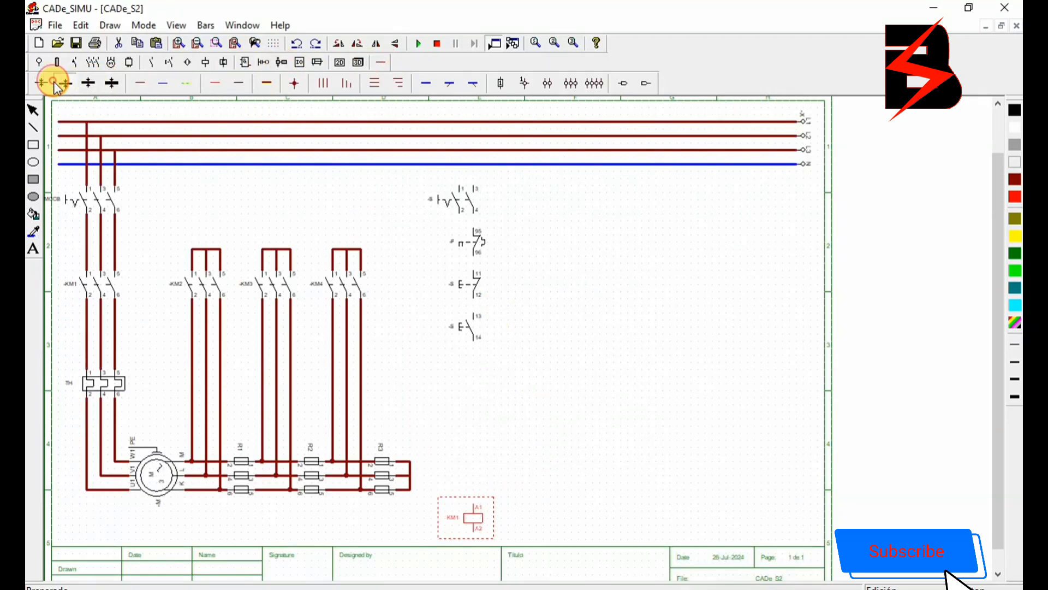
click(216, 80)
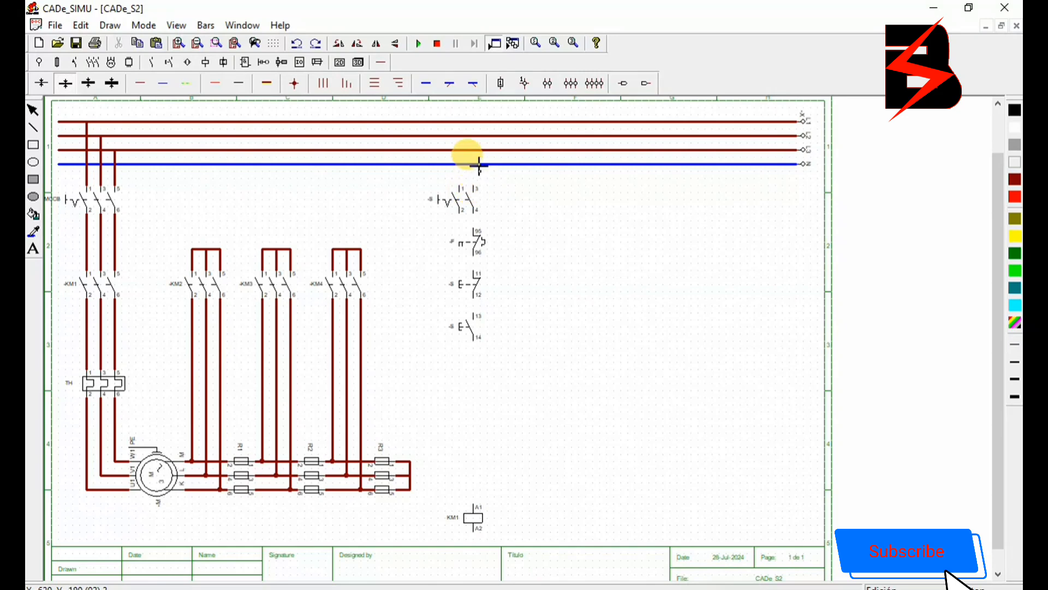
drag(478, 155, 478, 320)
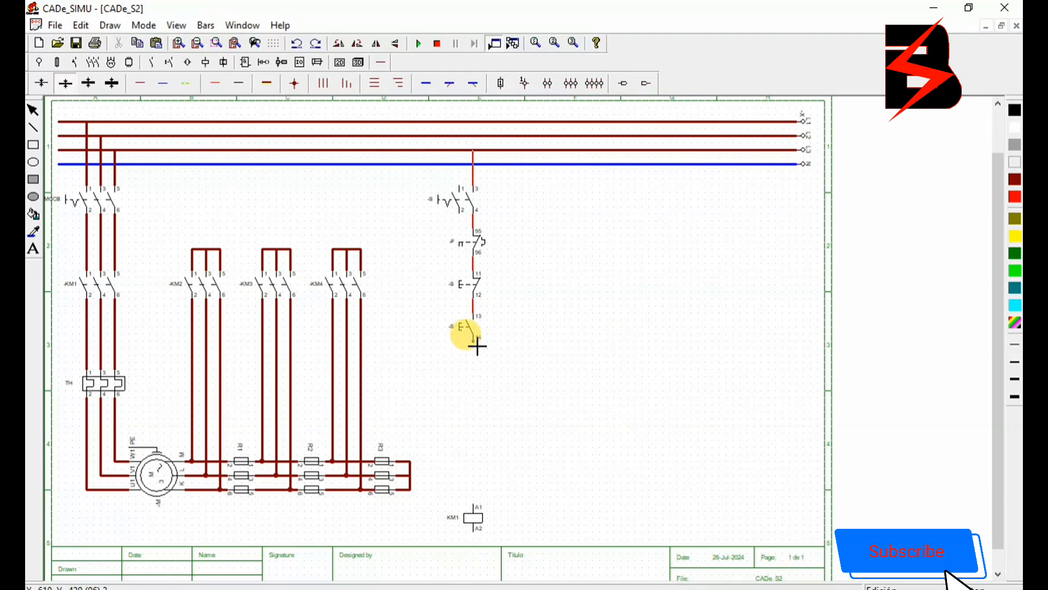
drag(477, 346, 477, 501)
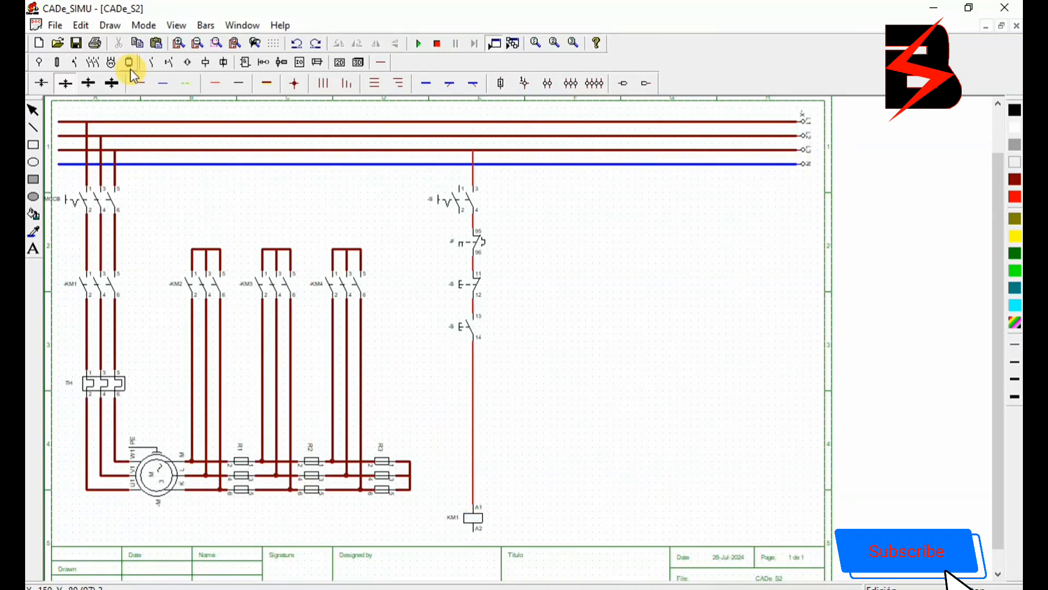
- Place an on-delay timer coil with terminals A1 and A2 beside coil KM1 and name it T1
click(210, 62)
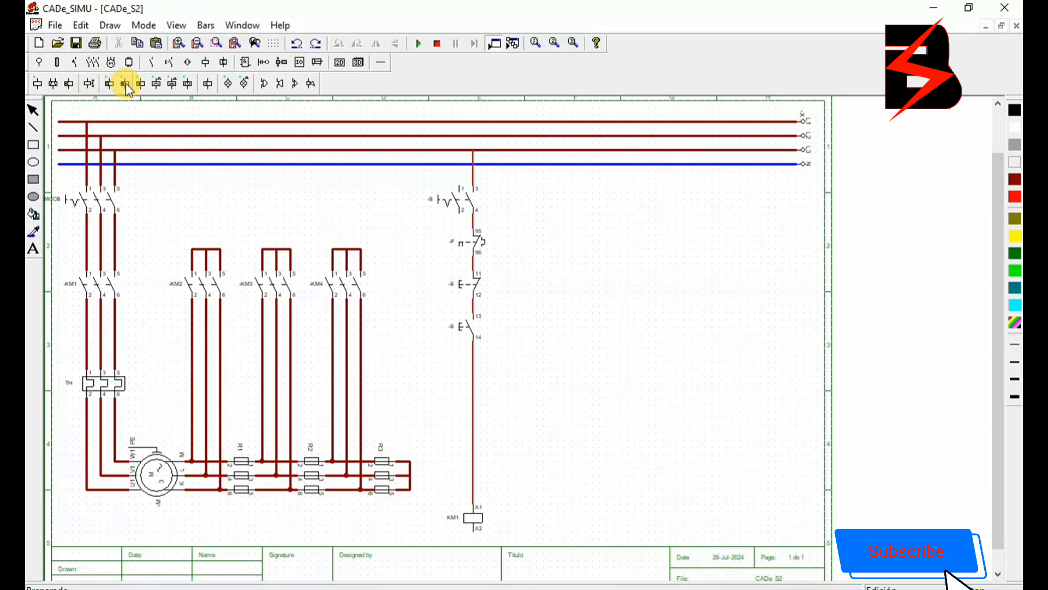
click(113, 84)
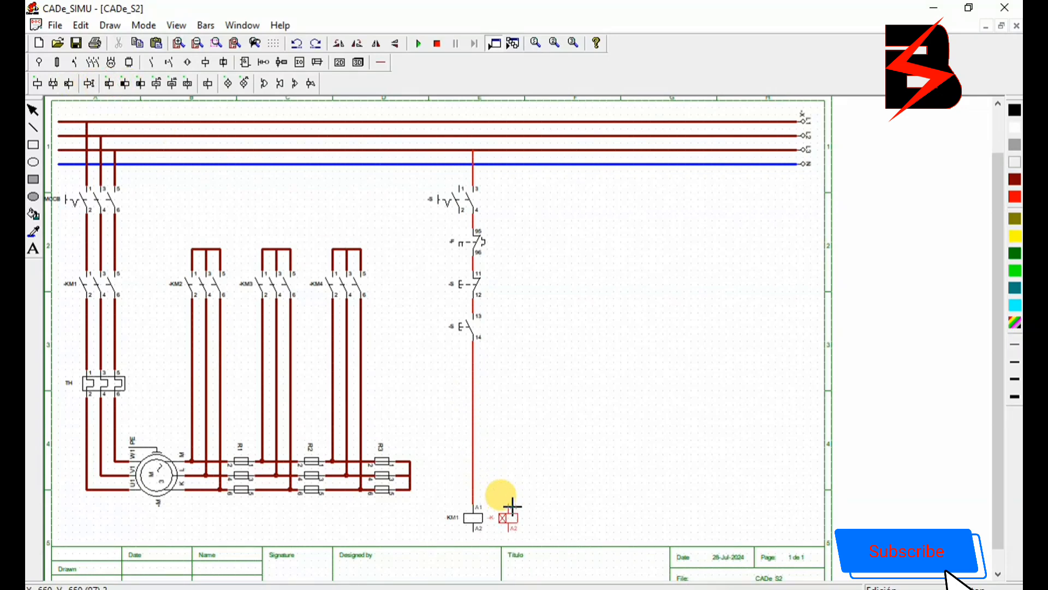
click(512, 505)
double_click(512, 511)
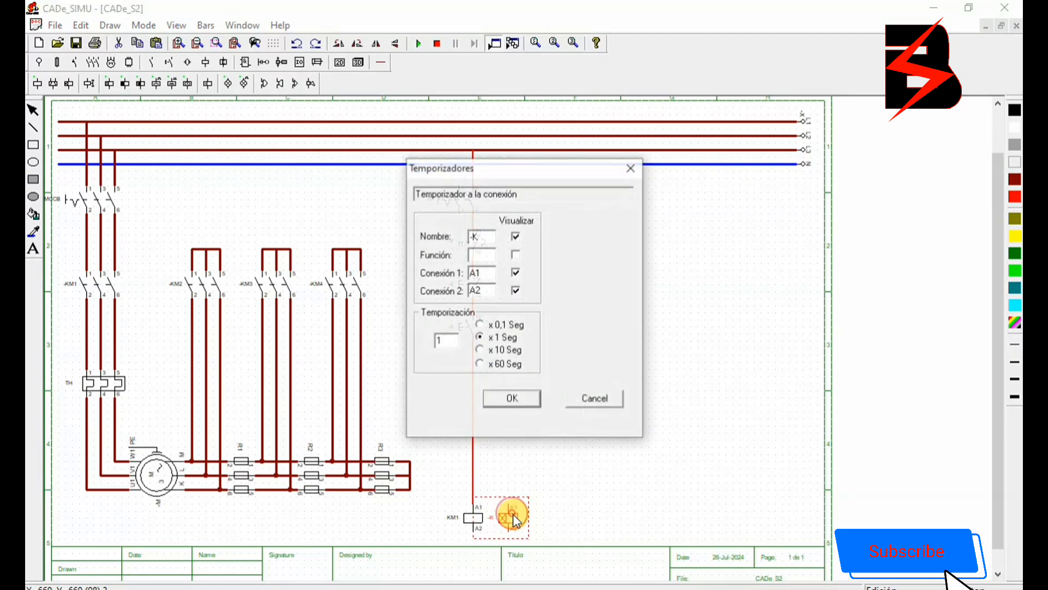
double_click(474, 236)
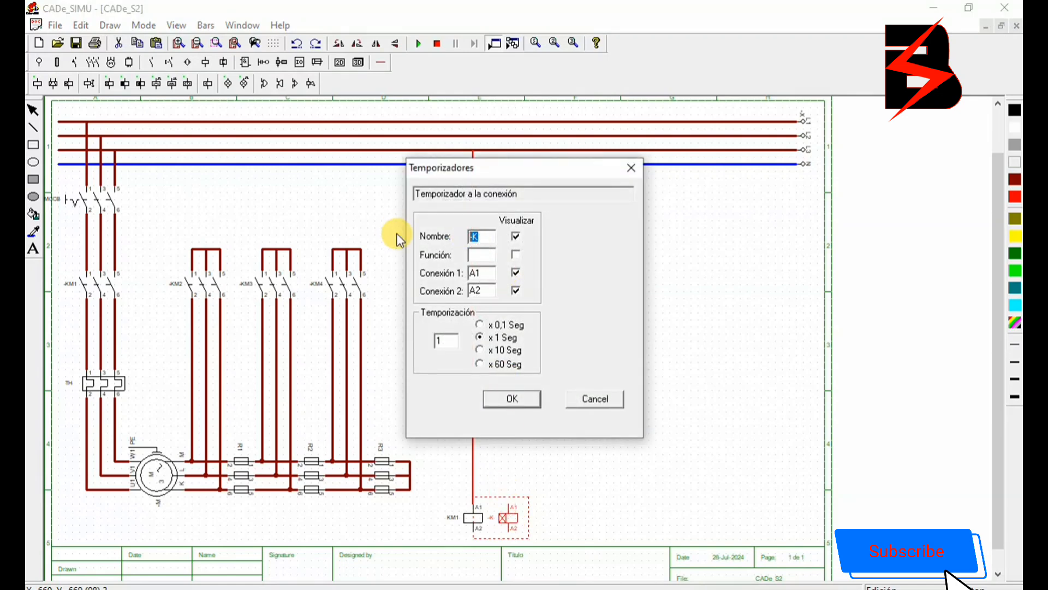
text(T1)
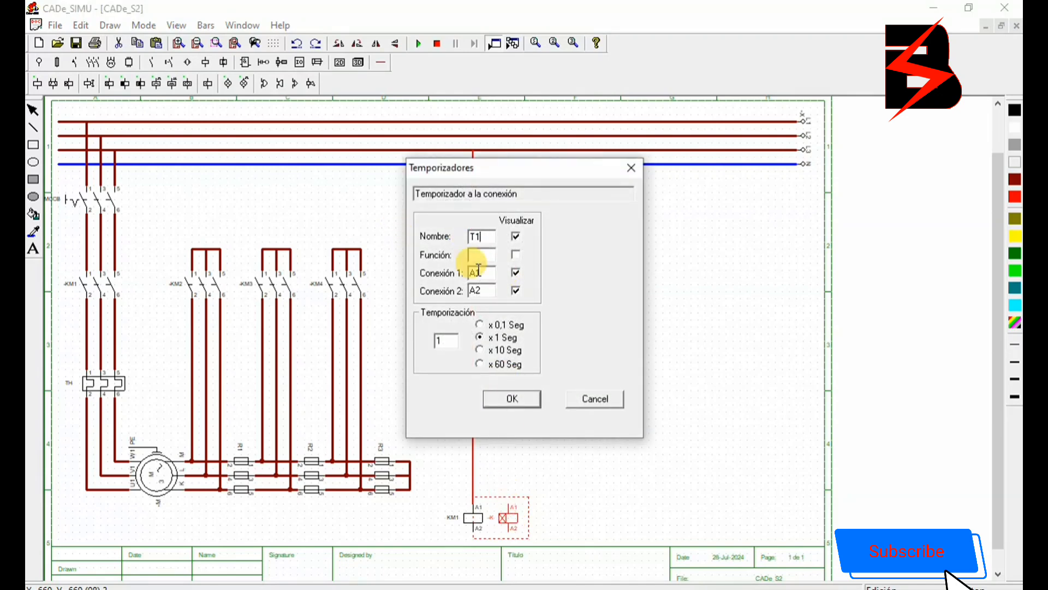
click(531, 399)
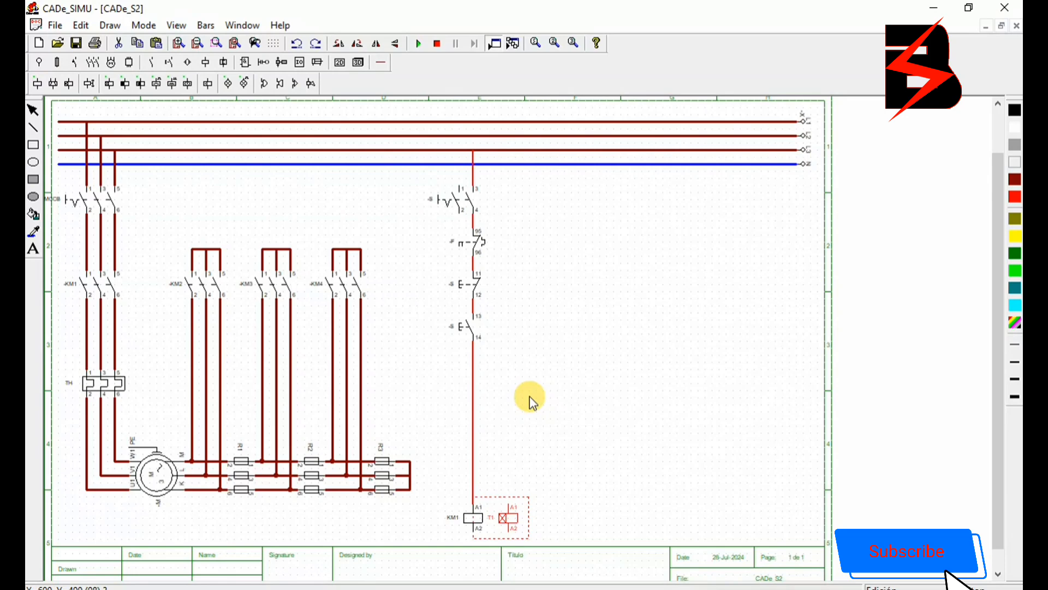
click(564, 503)
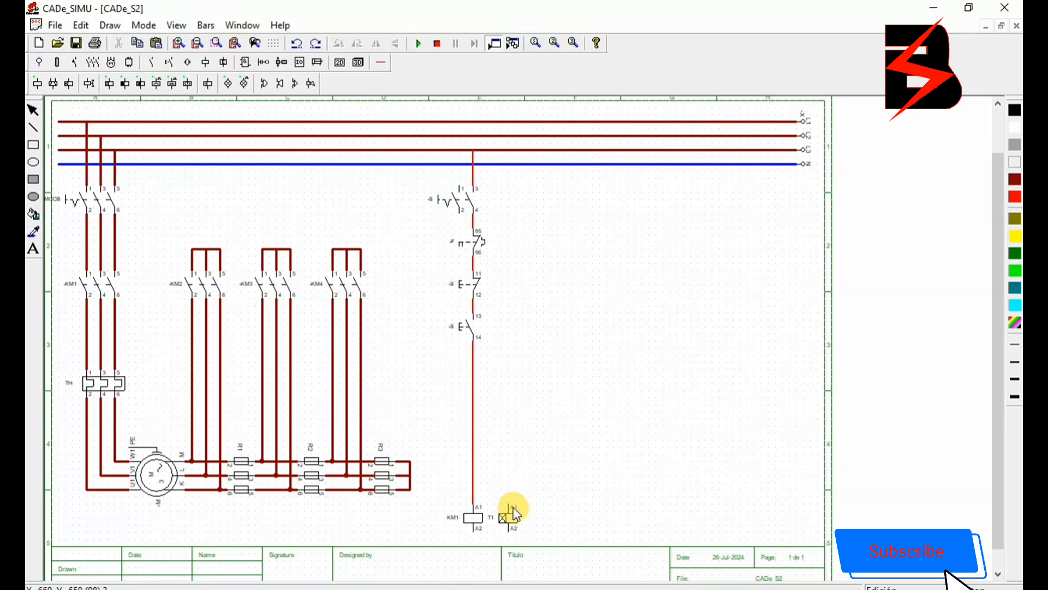
- Place a normally open auxiliary contact 13-14 named KM1 beside push button 13-14 and wire it down to timer T1's A1 in red
click(380, 62)
click(209, 81)
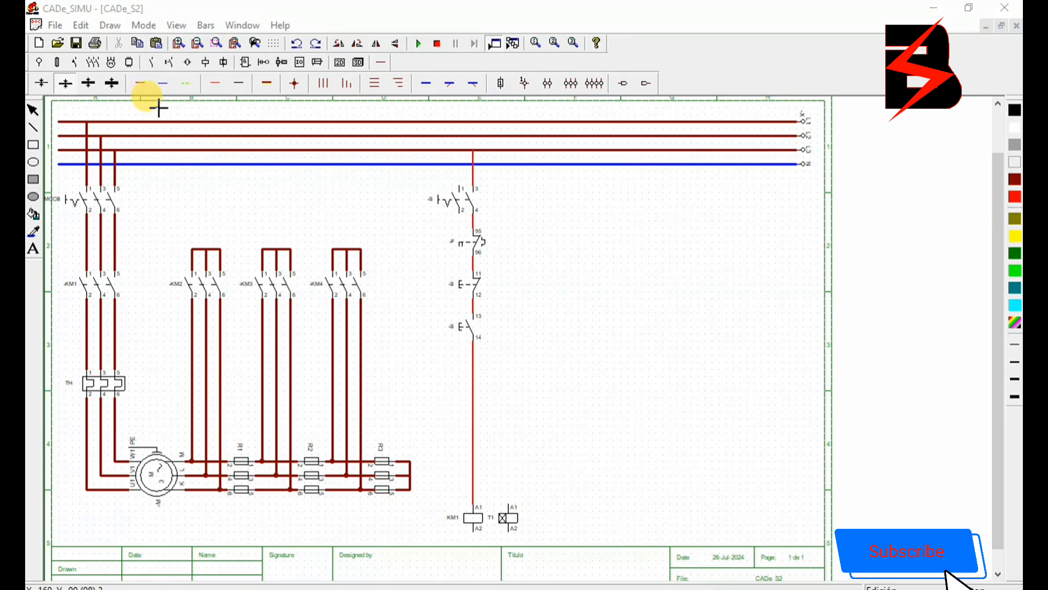
click(155, 64)
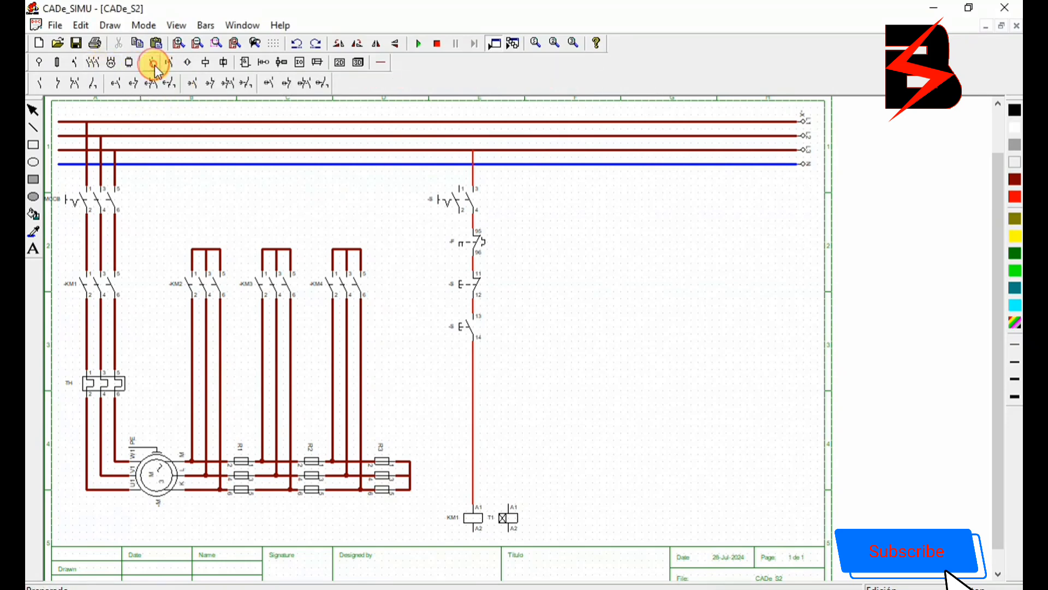
click(41, 80)
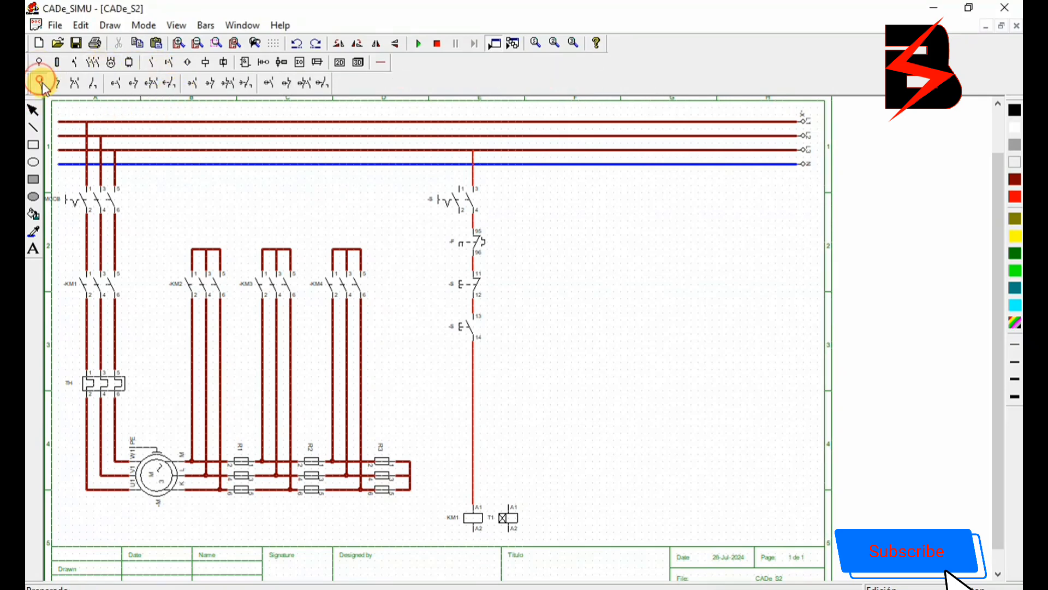
click(498, 314)
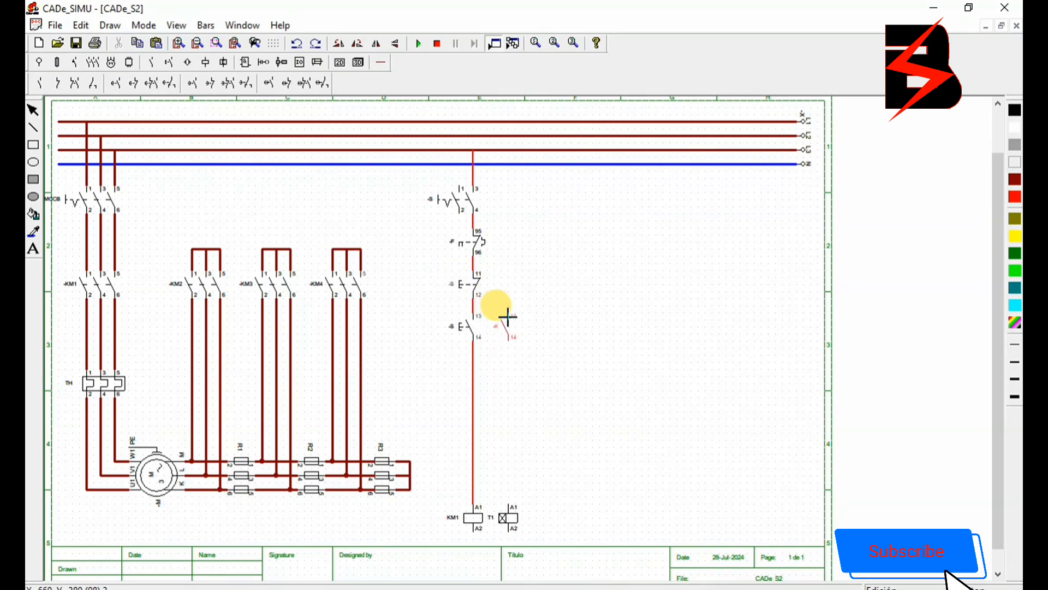
click(508, 316)
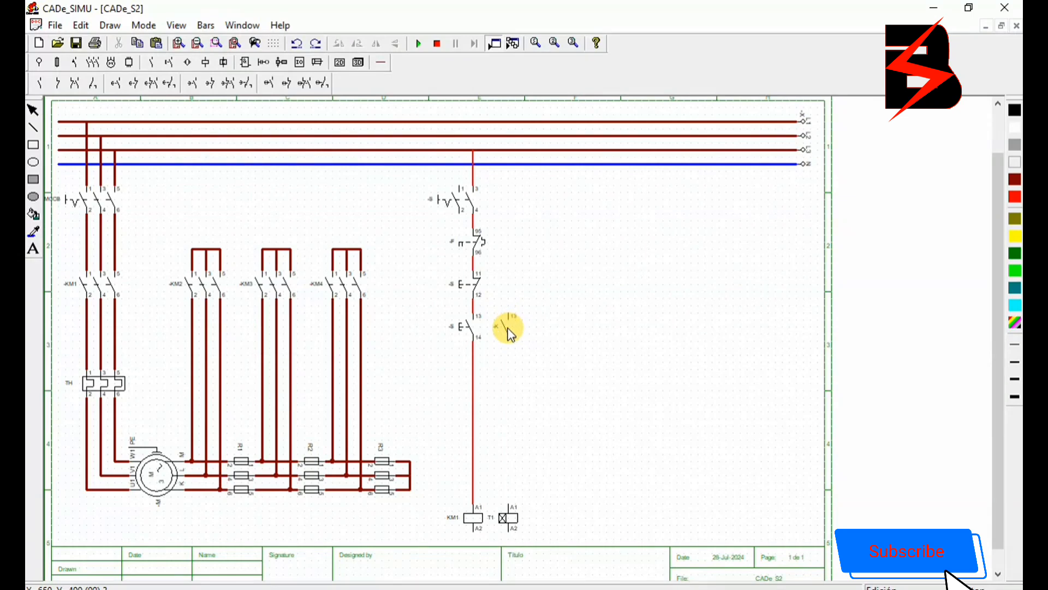
double_click(507, 327)
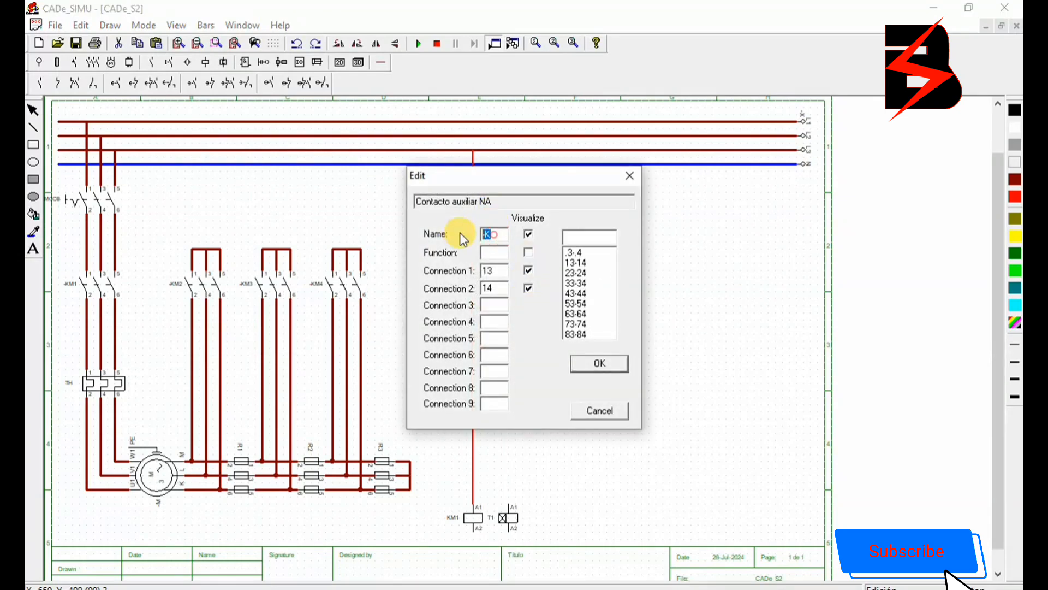
text(KM1)
click(612, 368)
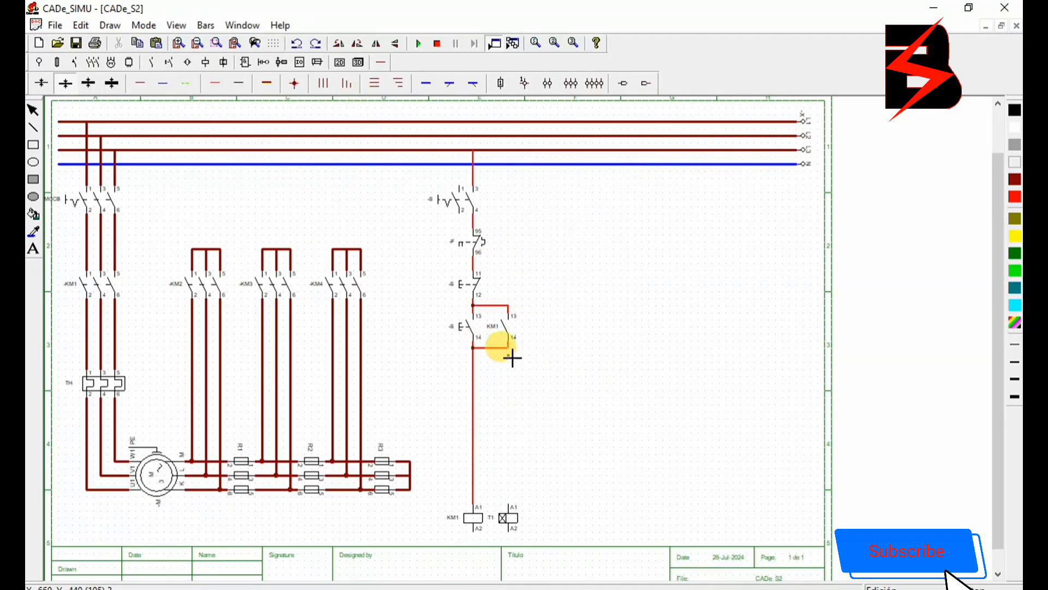
drag(513, 353, 517, 503)
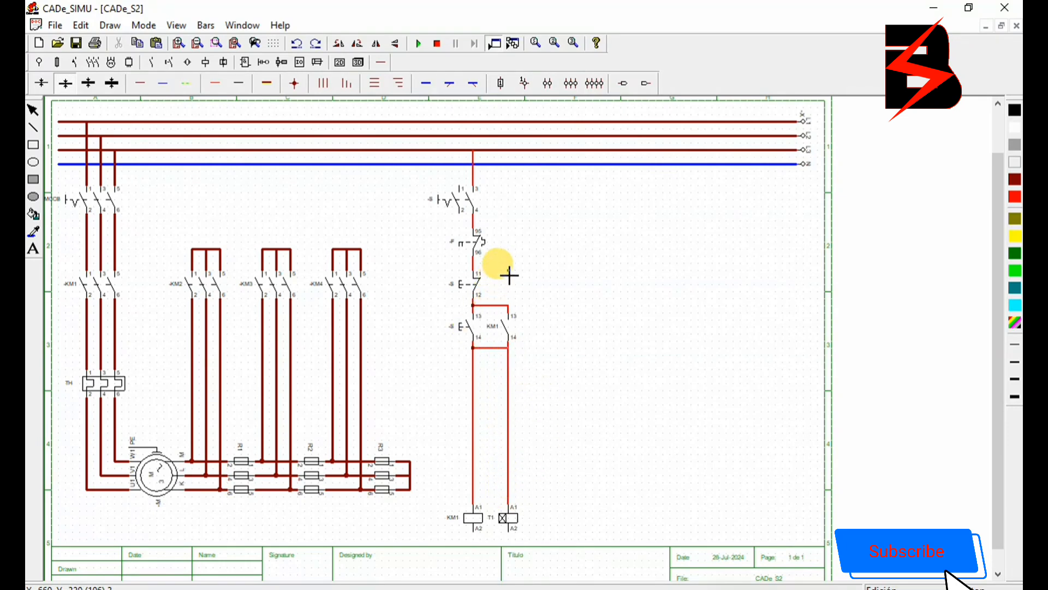
- Draw a red control line from the junction below switch pole 3-4 across to column H, with a short drop in column G
click(213, 83)
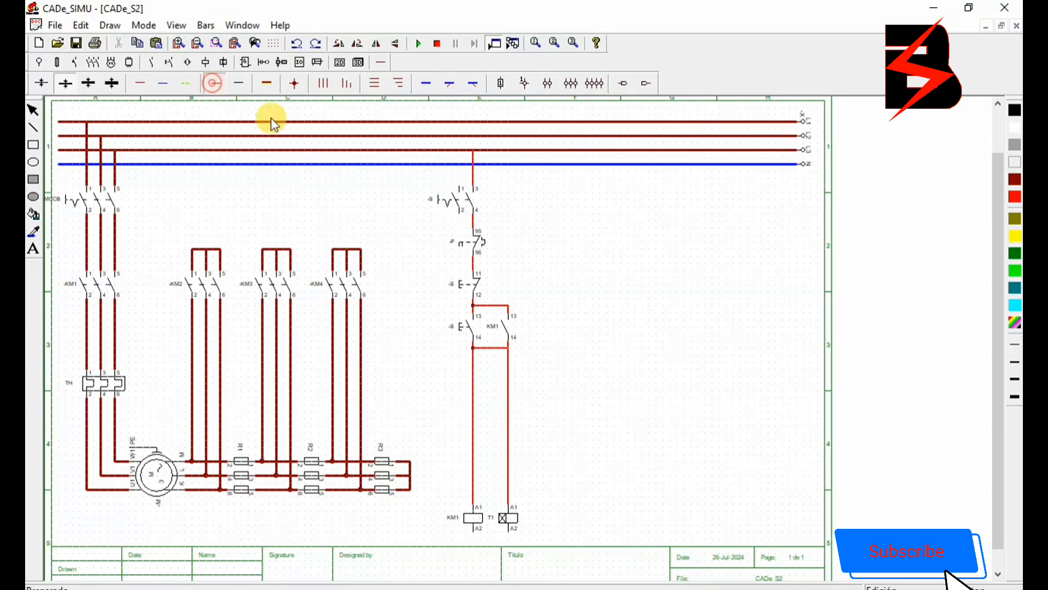
drag(471, 224, 789, 227)
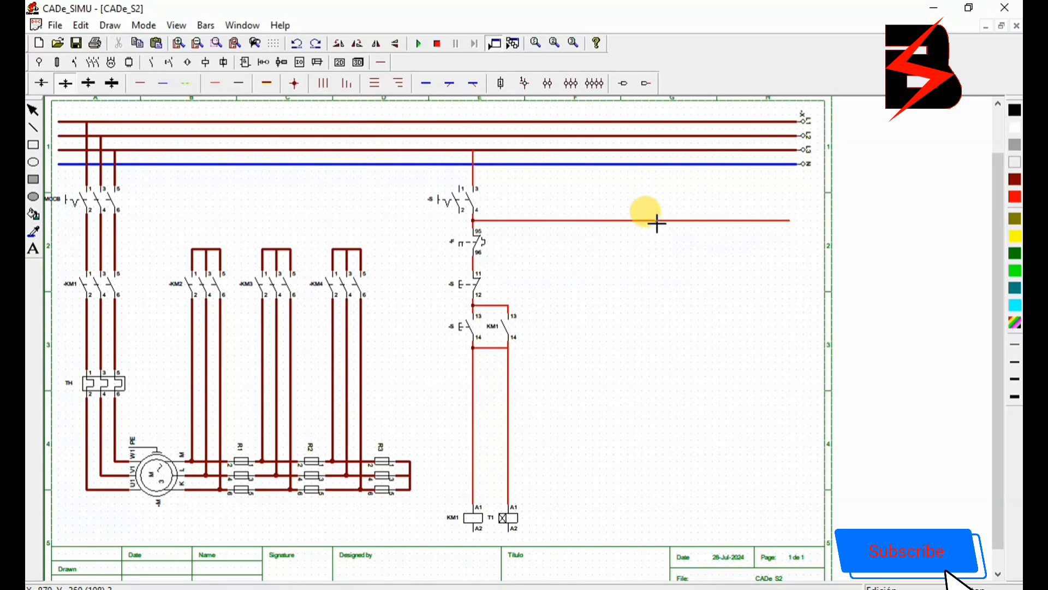
drag(650, 222, 650, 239)
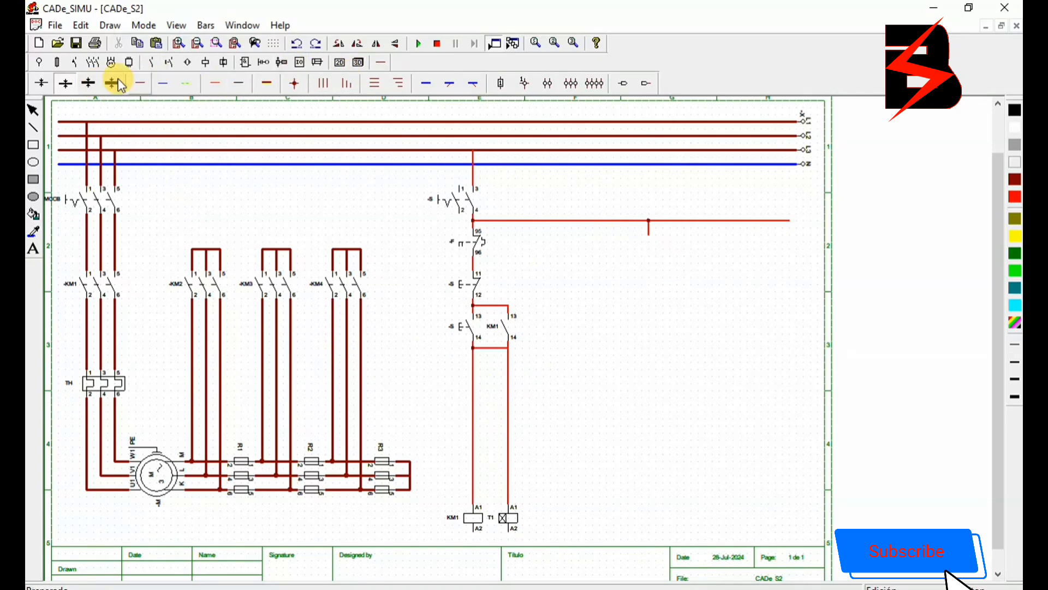
- Place a normally open auxiliary contact 13-14 on the column G drop and name it KM1
click(151, 61)
click(36, 86)
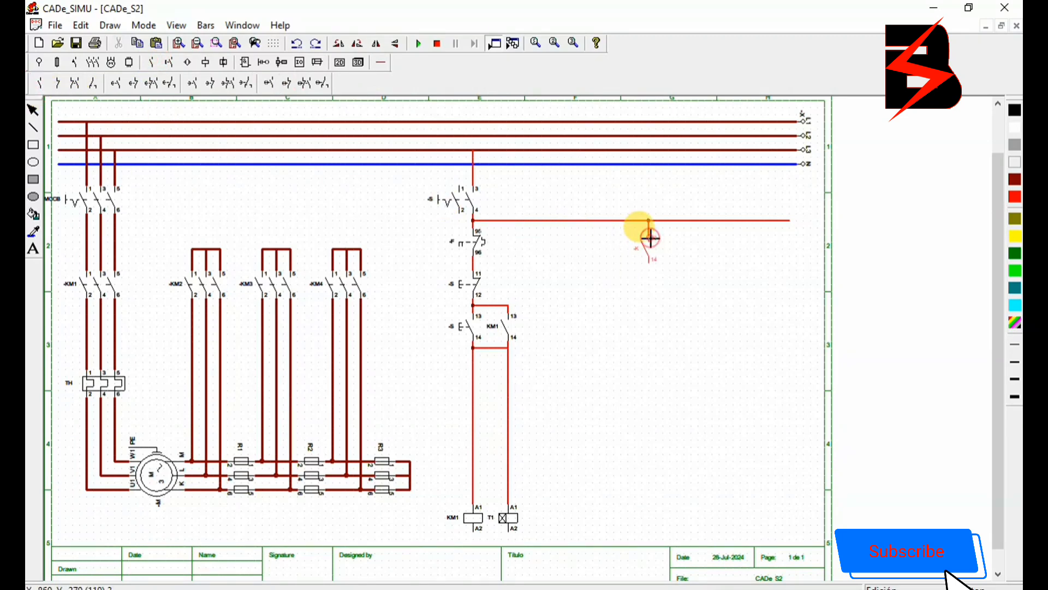
click(650, 238)
double_click(649, 240)
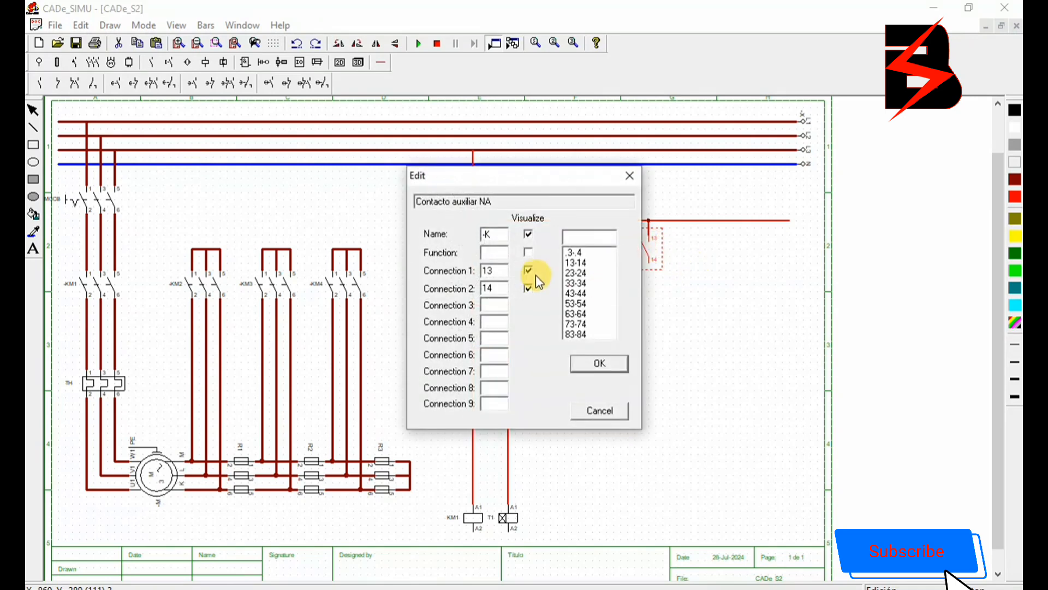
drag(501, 238, 441, 234)
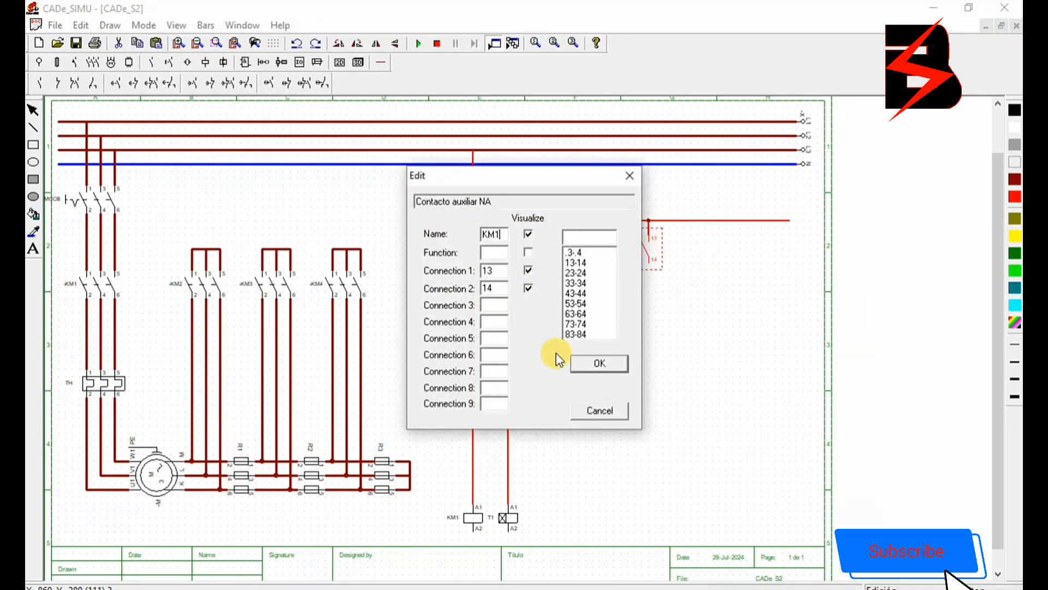
click(590, 367)
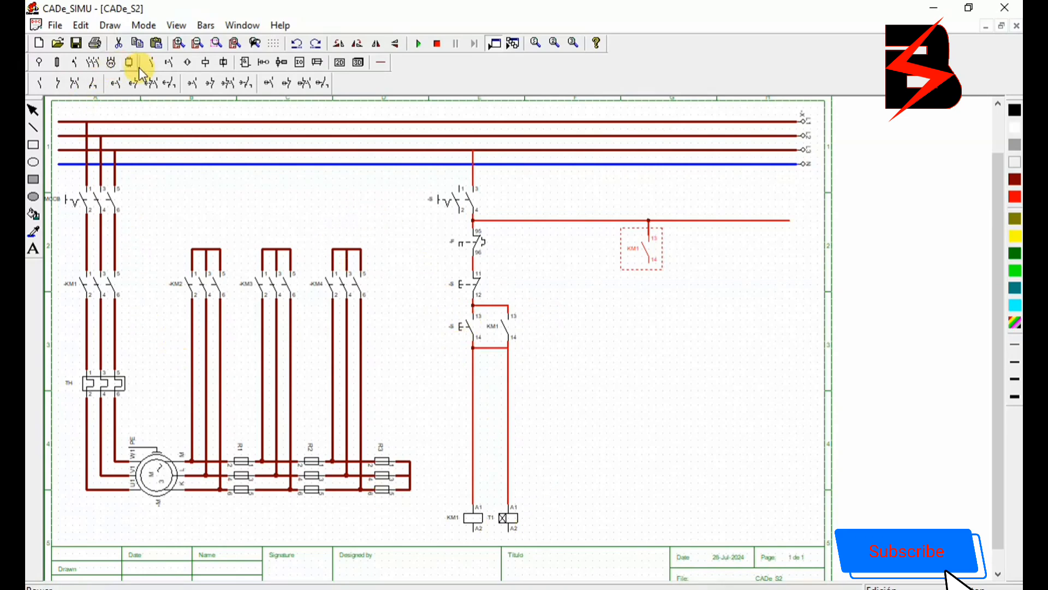
- Place a second contactor coil and a second on-delay timer coil in the row to the right of T1
click(205, 64)
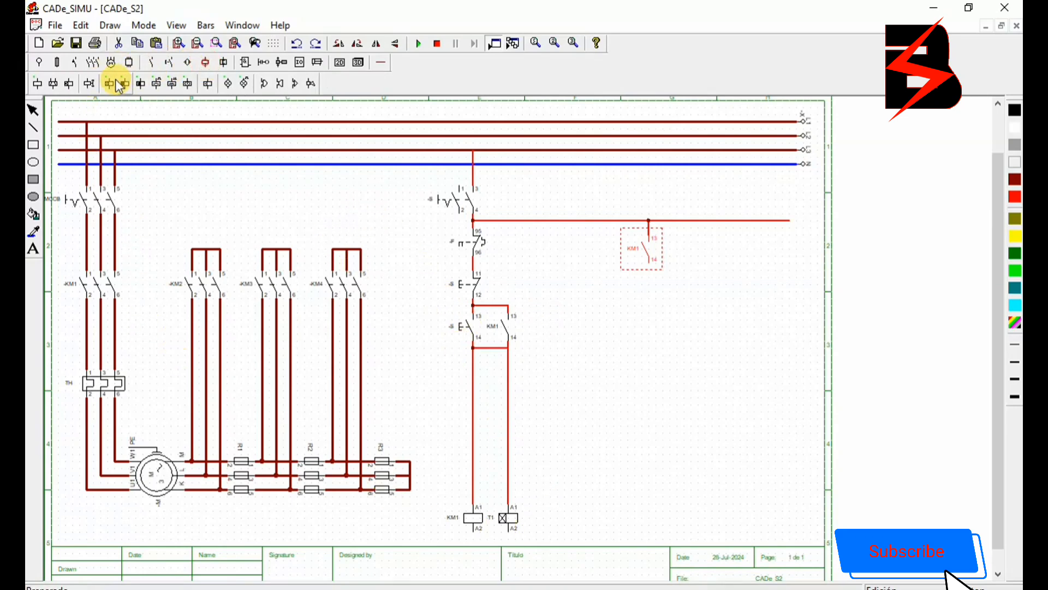
click(40, 82)
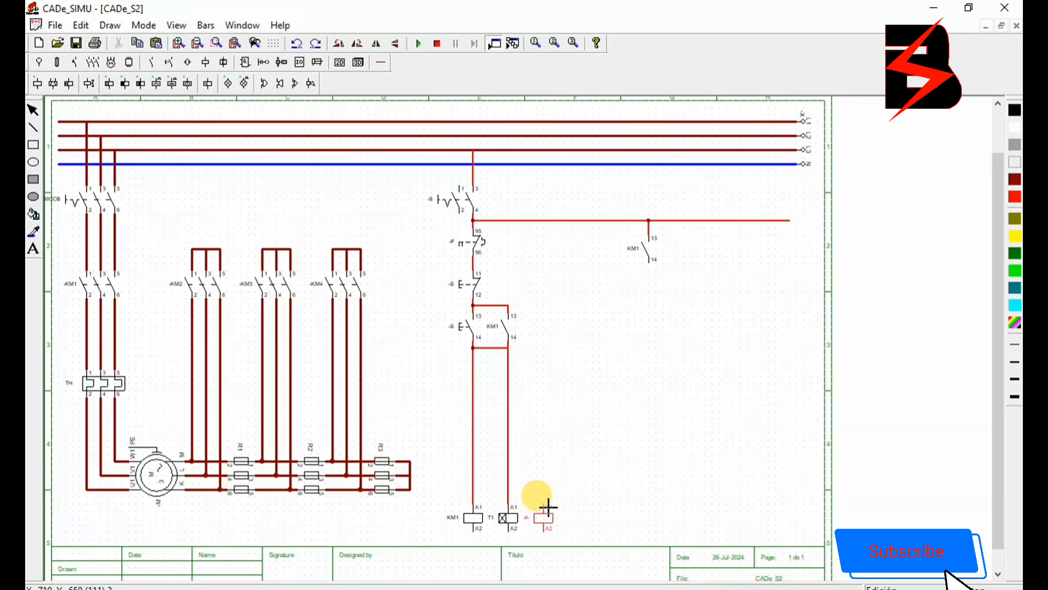
click(549, 507)
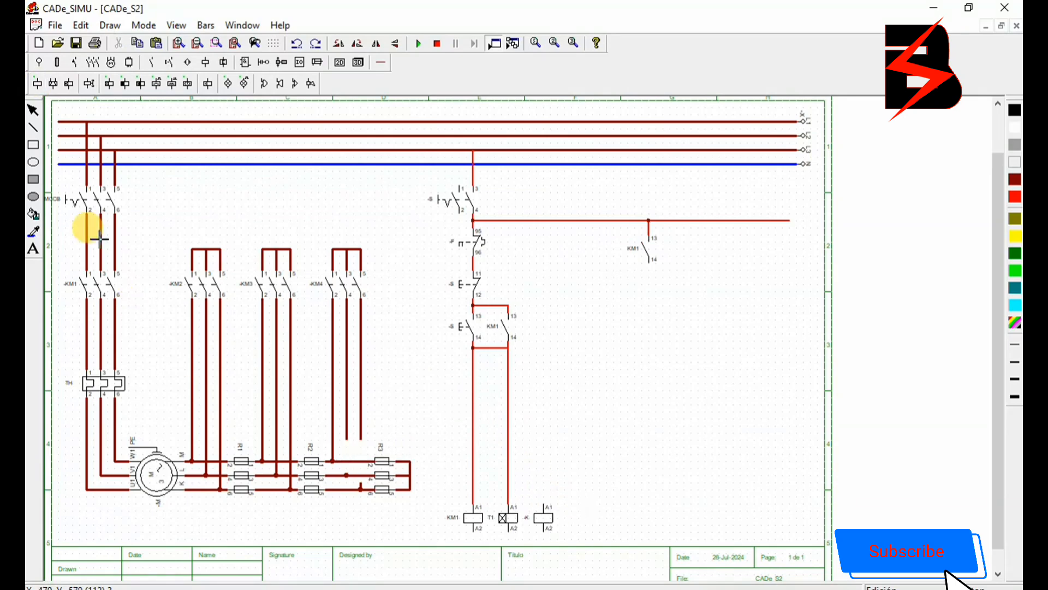
click(110, 86)
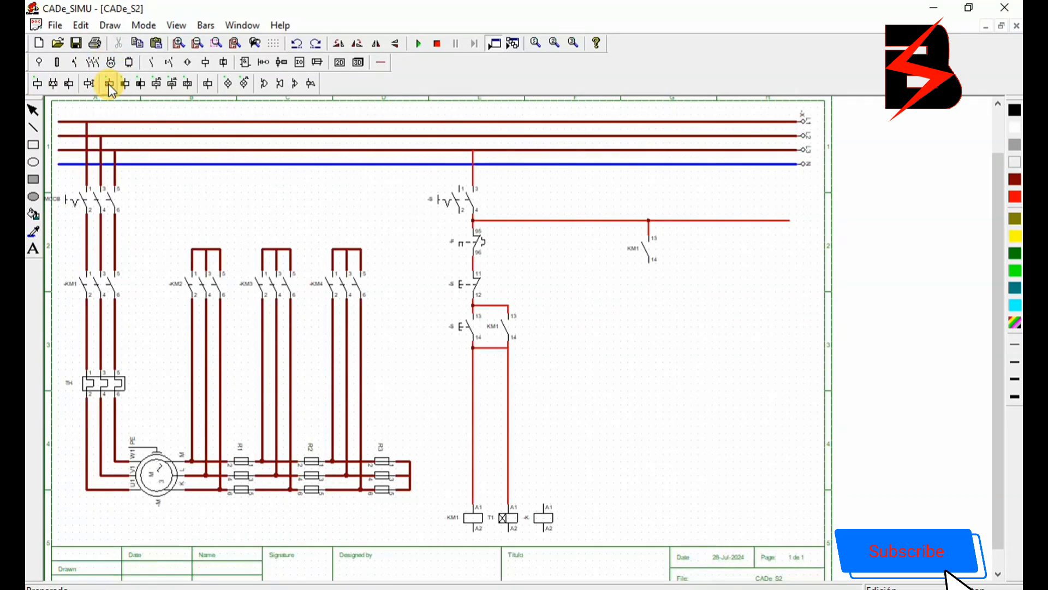
click(573, 508)
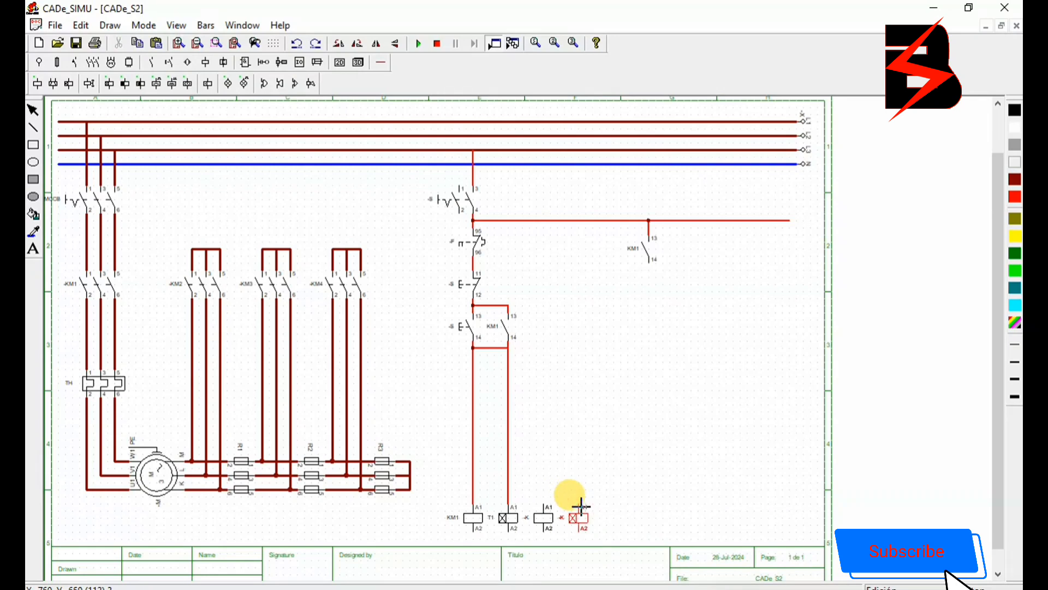
click(580, 507)
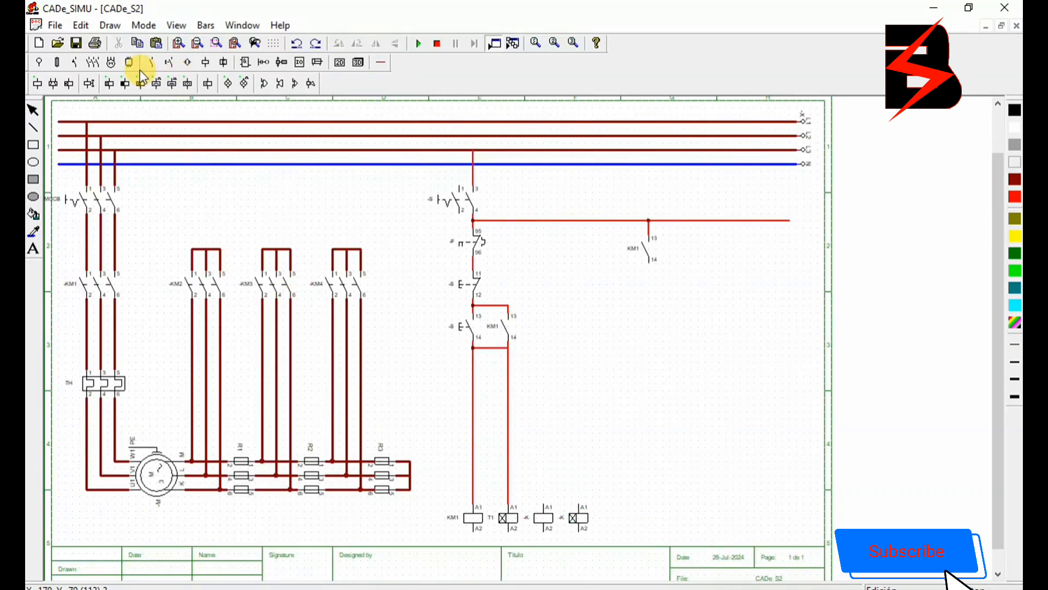
- Place a time-delayed normally open contact 67-68 above the second contactor coil
click(155, 66)
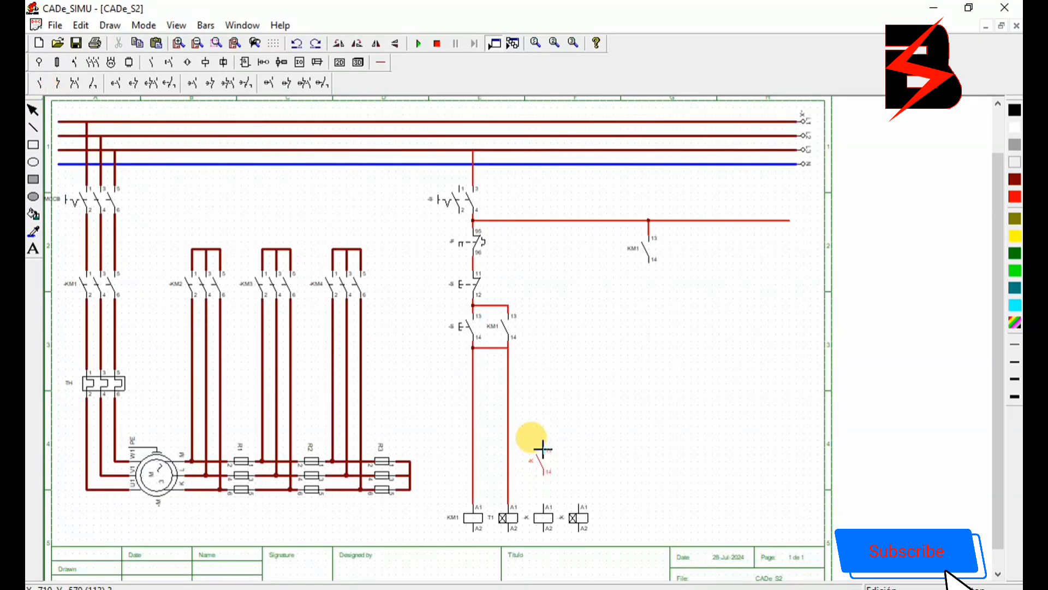
click(543, 451)
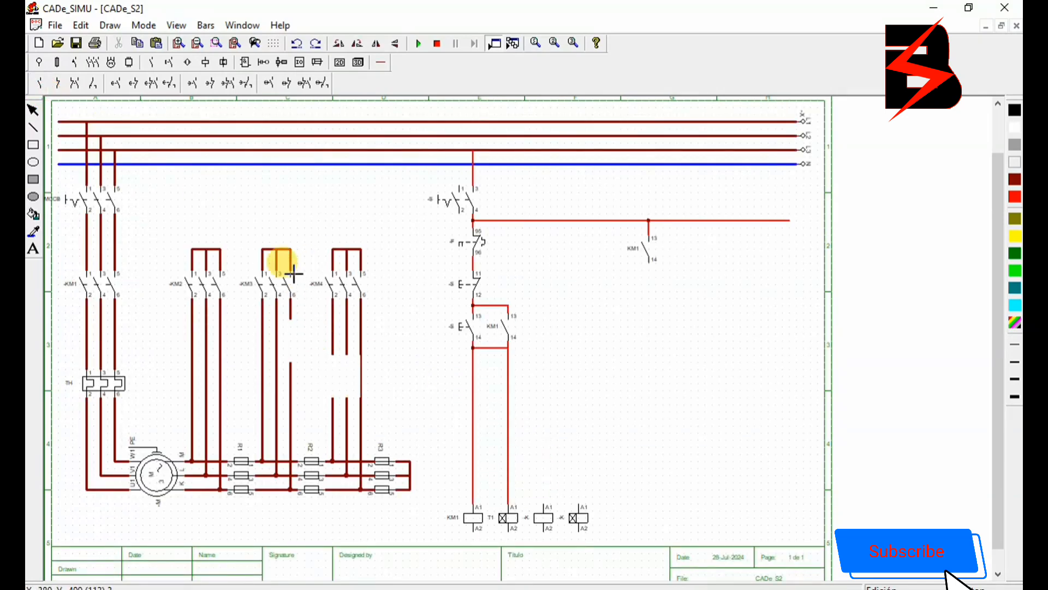
click(379, 62)
- Place a third contactor coil and a third on-delay timer coil at the right end of the coil row
click(205, 62)
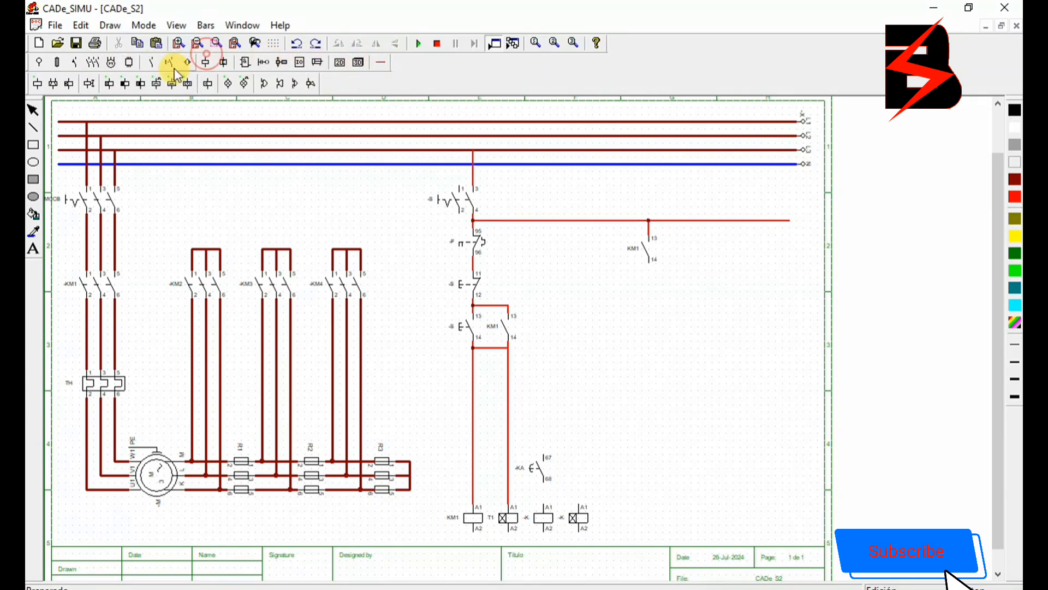
click(39, 83)
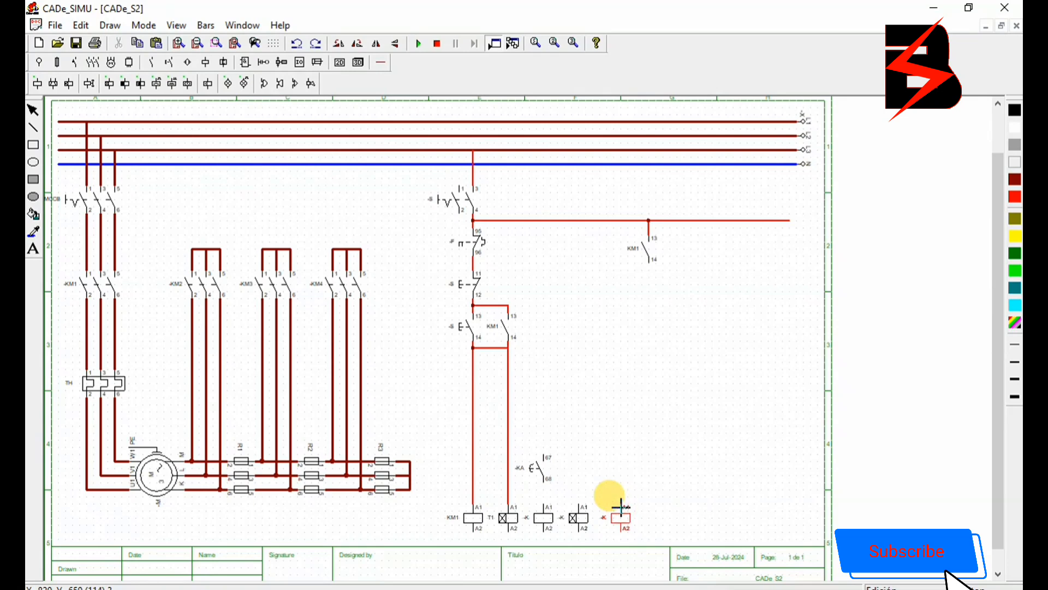
click(621, 507)
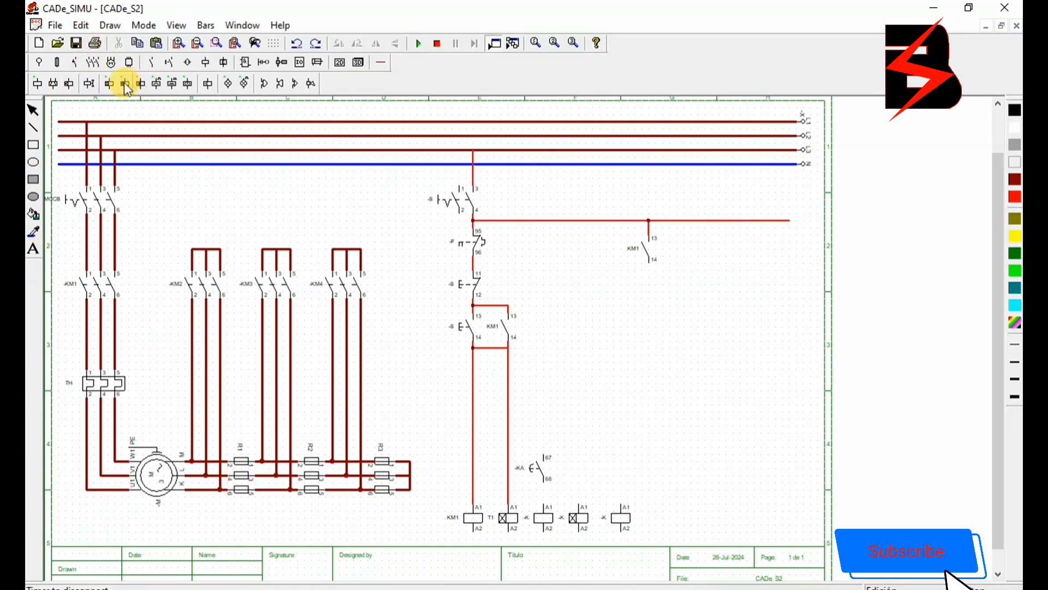
click(110, 83)
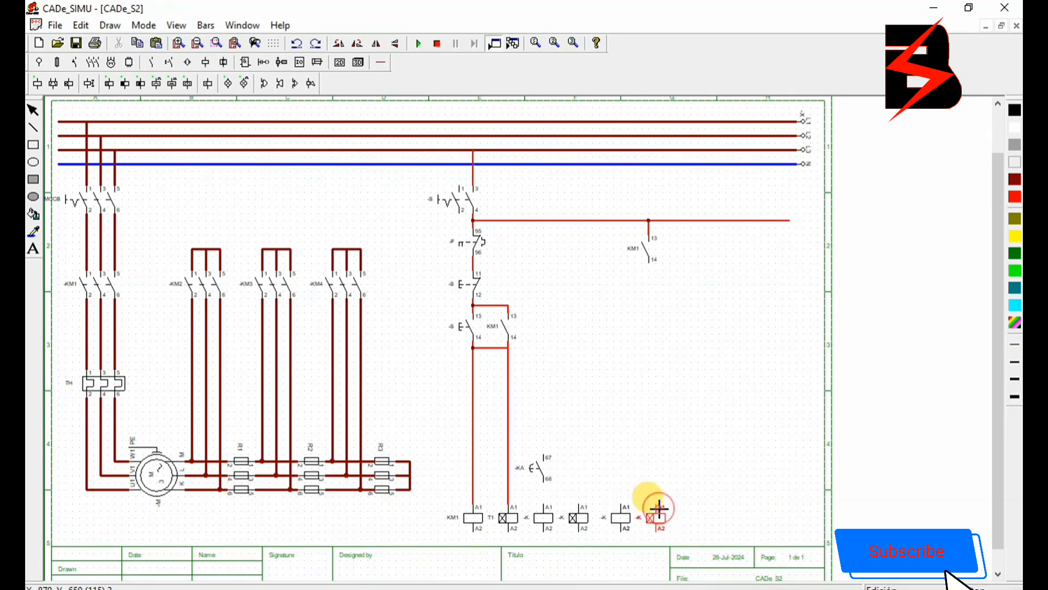
click(658, 505)
- Name the second contactor coil KM2 and the second on-delay timer coil T2
click(543, 511)
double_click(544, 514)
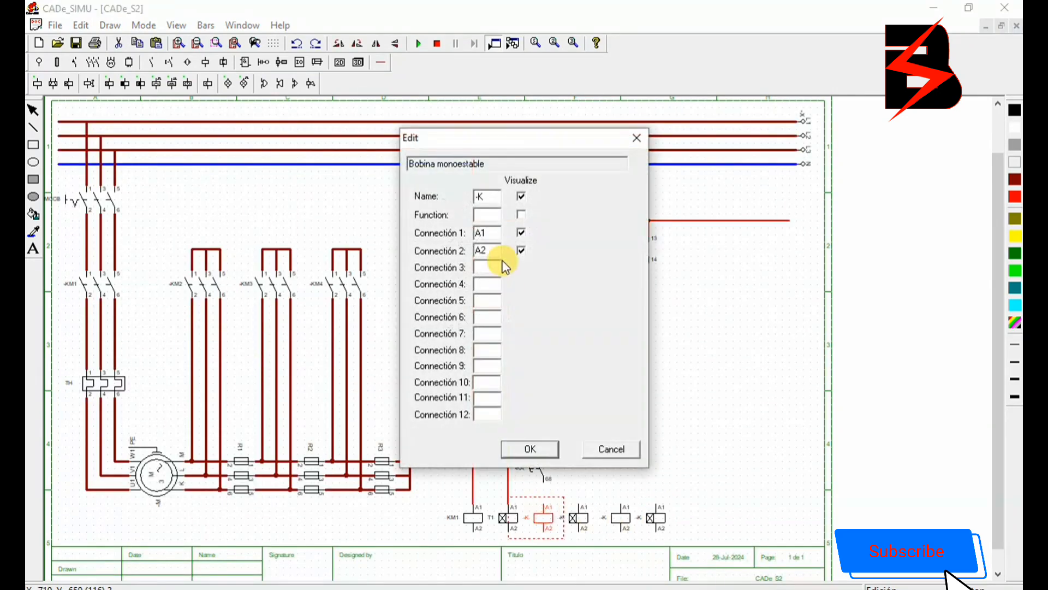
double_click(480, 196)
text(KM2)
click(532, 446)
double_click(580, 520)
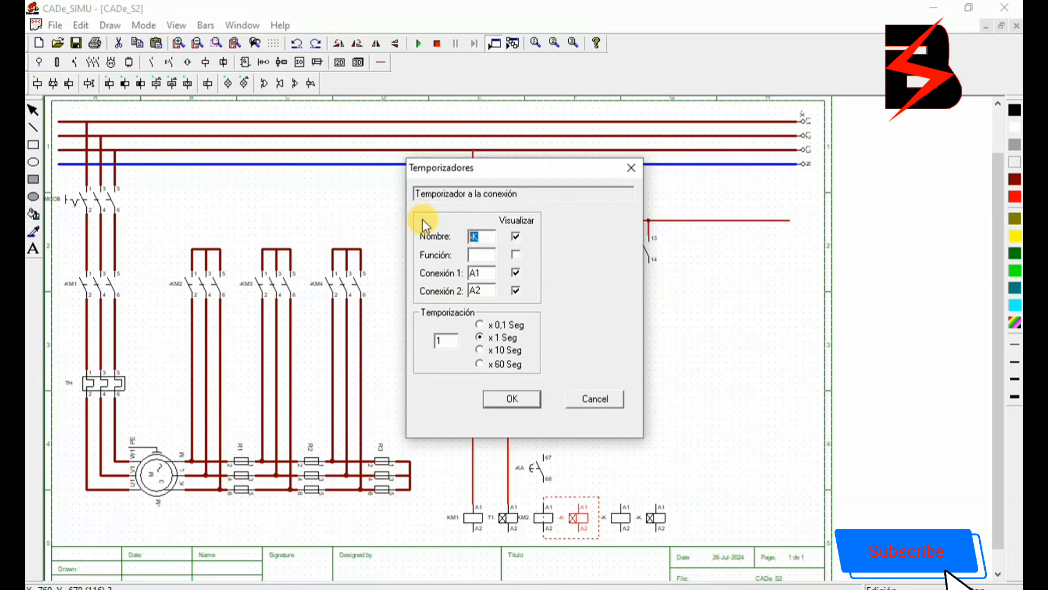
text(T2)
click(523, 400)
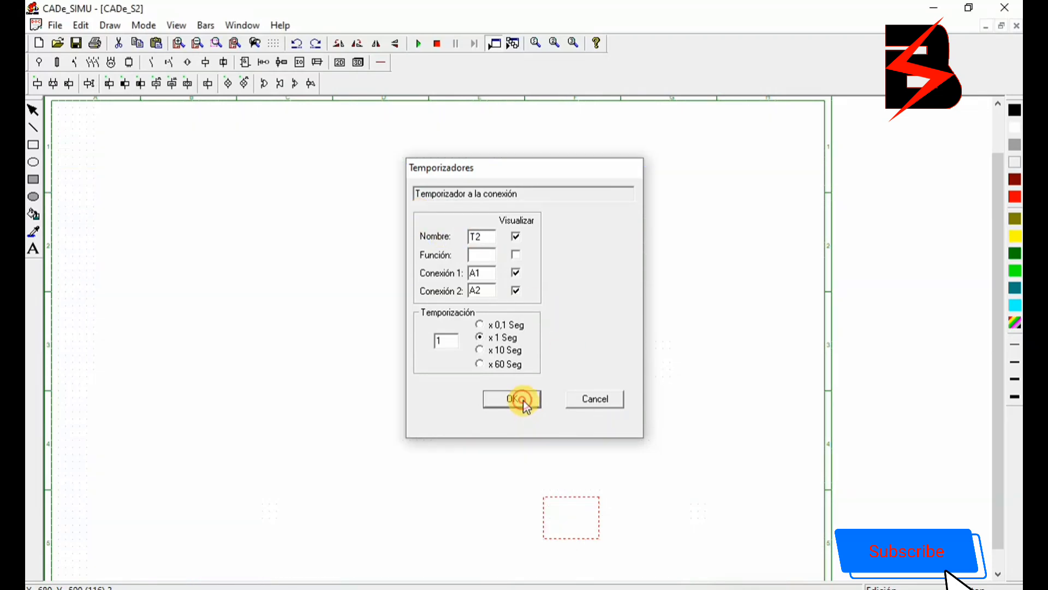
- Name the third contactor coil KM3 and the third on-delay timer coil T3
double_click(628, 526)
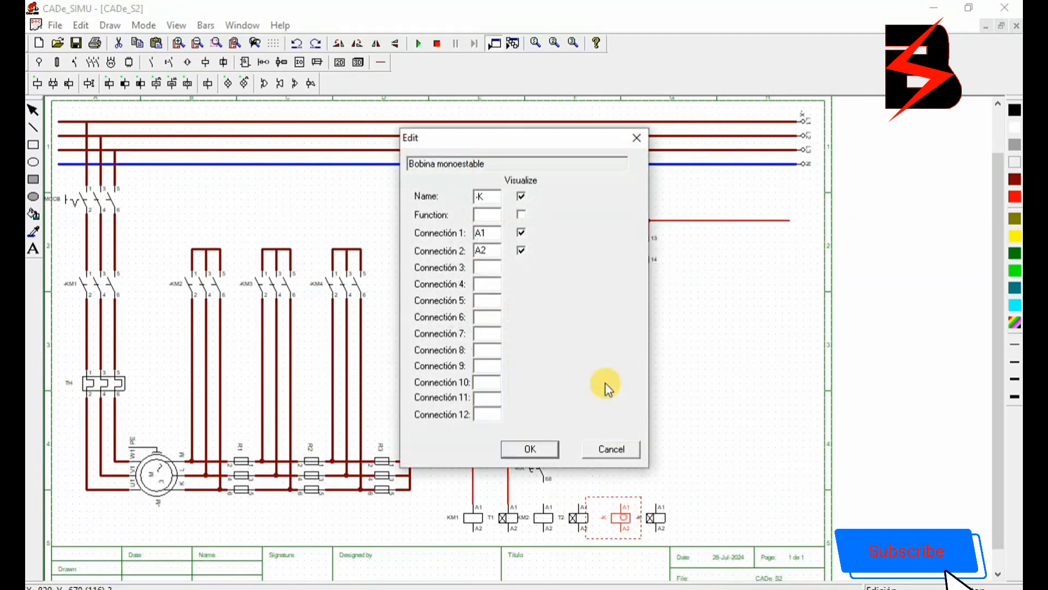
click(481, 196)
drag(489, 197, 455, 203)
text(K)
click(526, 449)
click(657, 517)
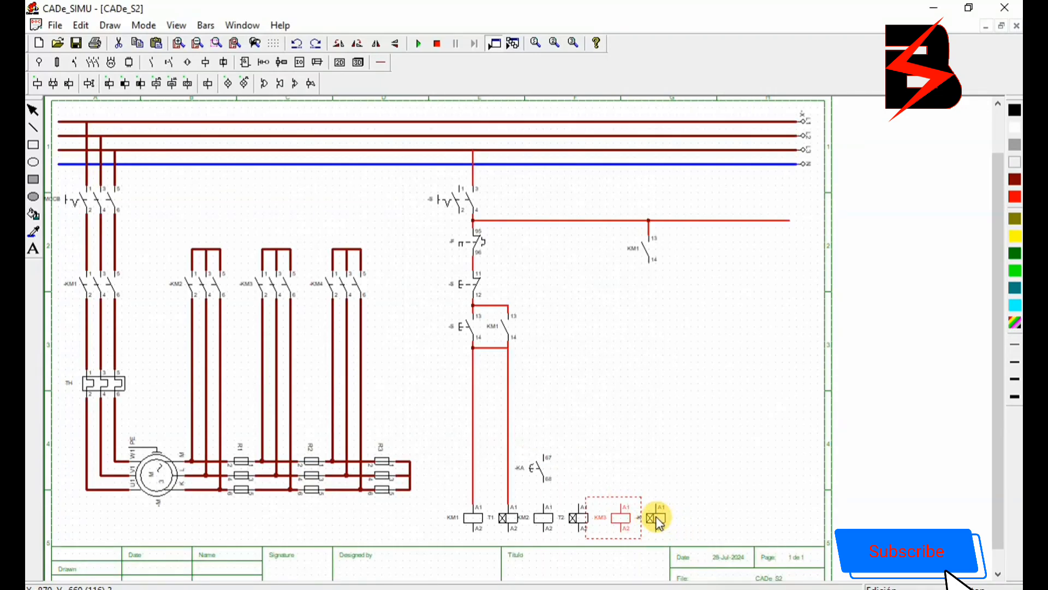
double_click(656, 516)
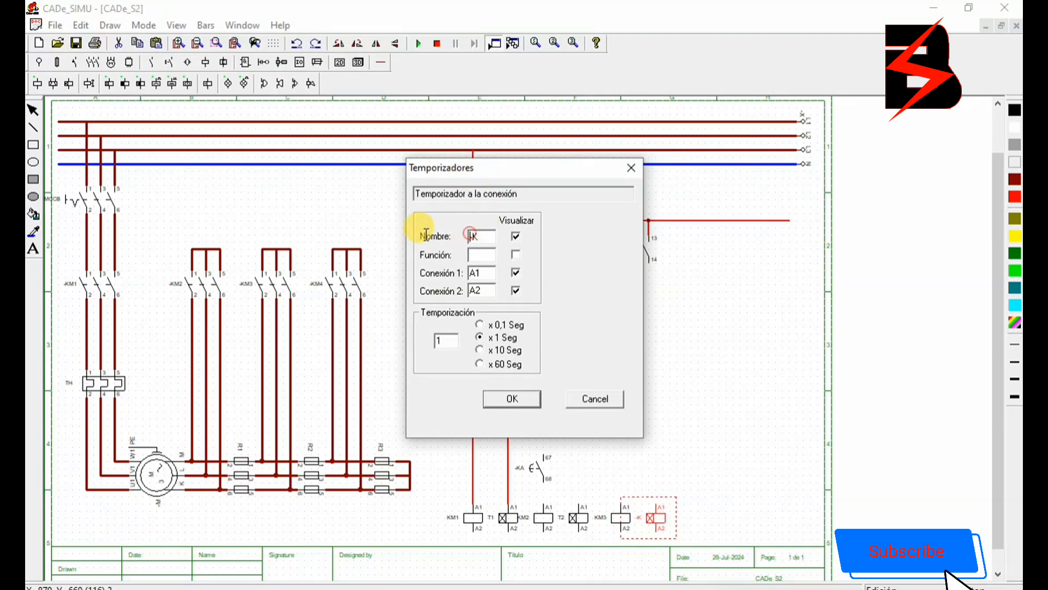
drag(478, 236, 442, 235)
text(T3)
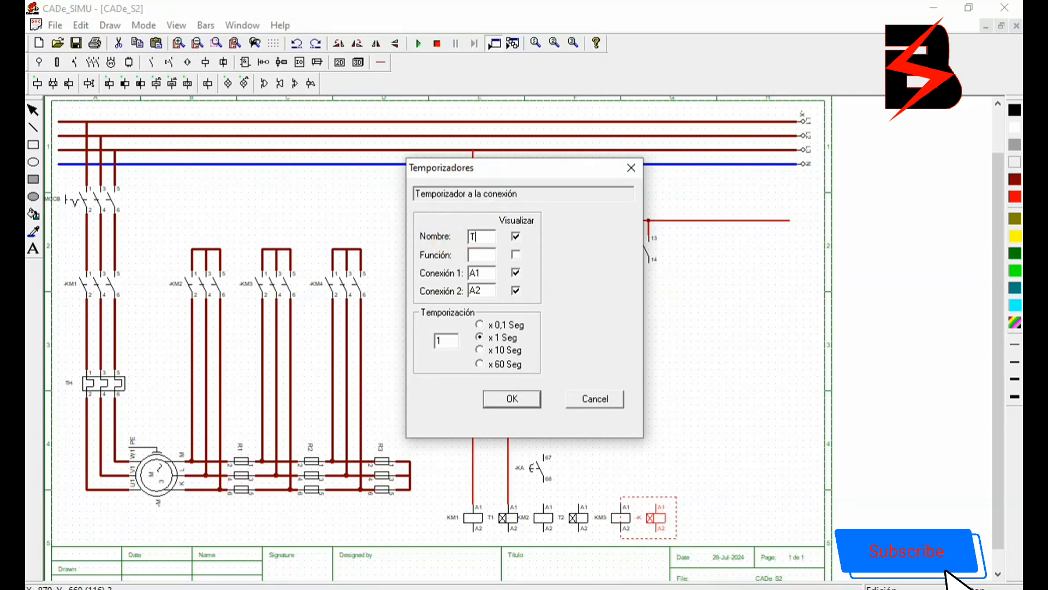
click(518, 397)
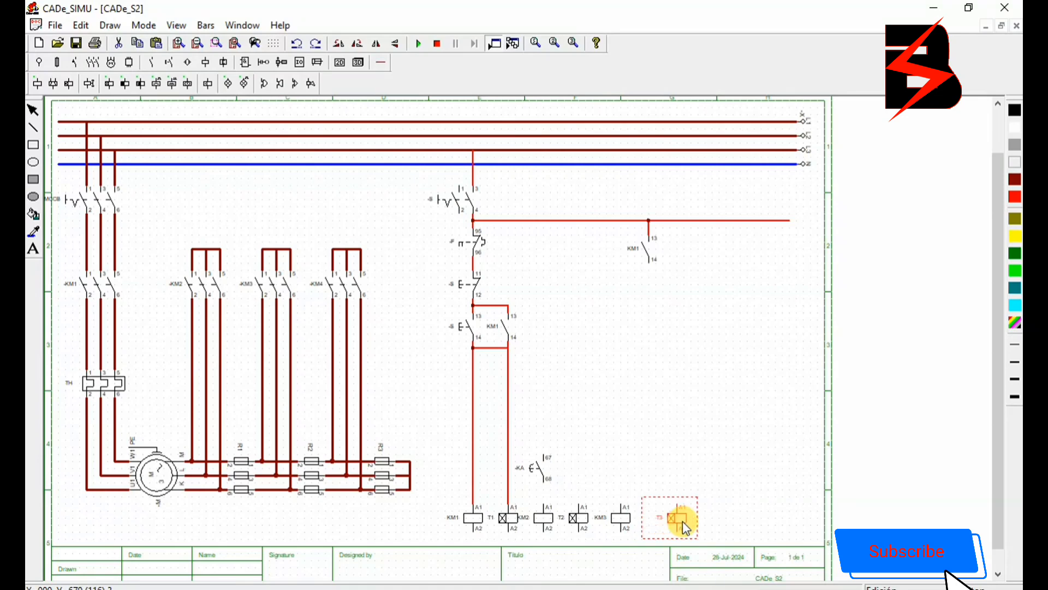
- Move timer coil T3 farther from coil KM3 and add a fourth contactor coil KM4 at the end of the coil row
click(687, 521)
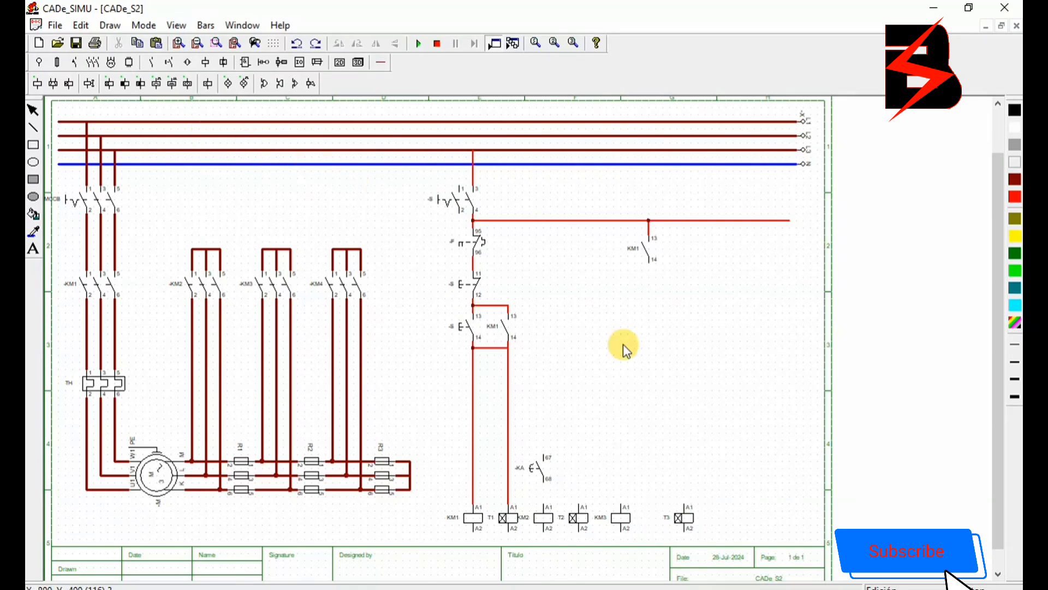
click(35, 83)
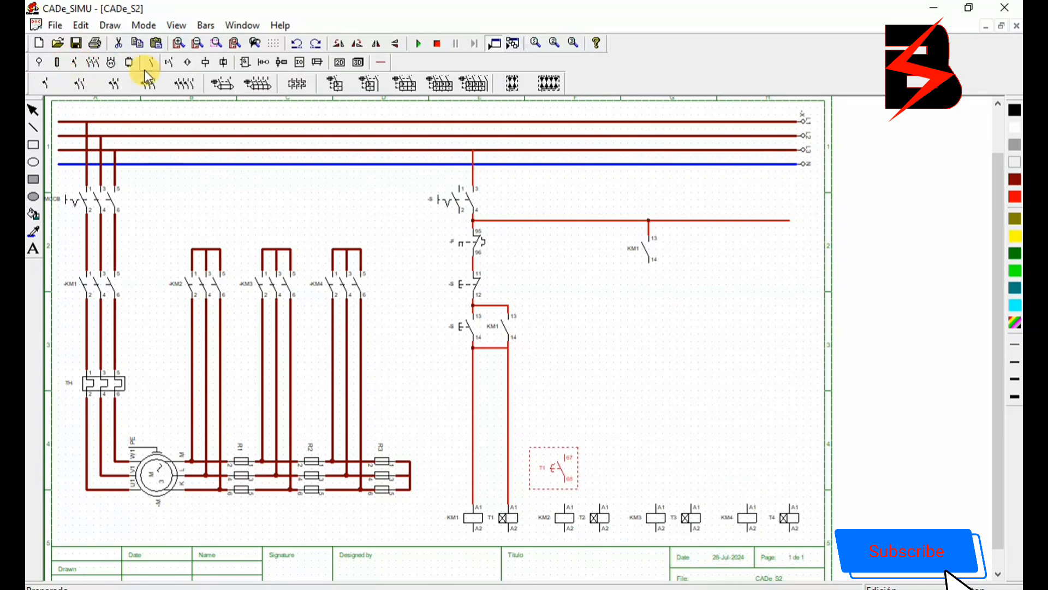
- Place time-delayed normally open contacts 67-68 above the KM3 and KM4 contactor coils
click(152, 62)
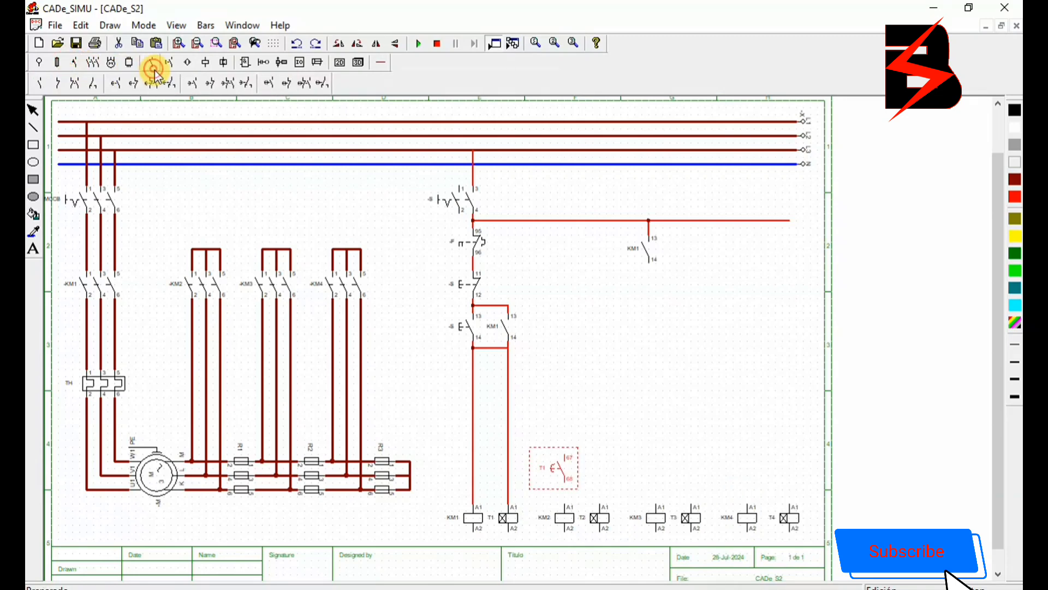
click(116, 85)
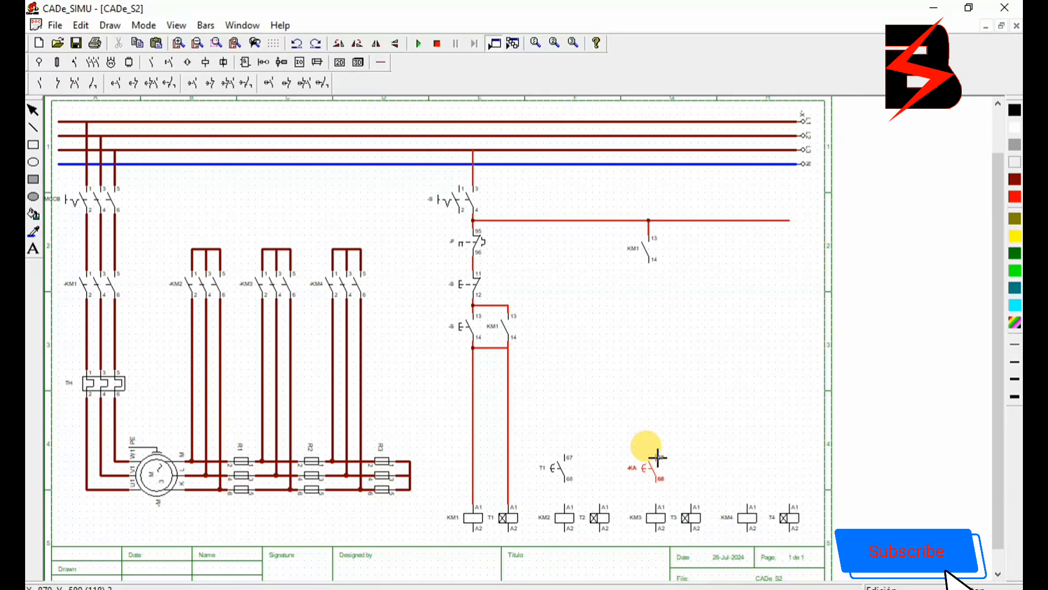
click(658, 457)
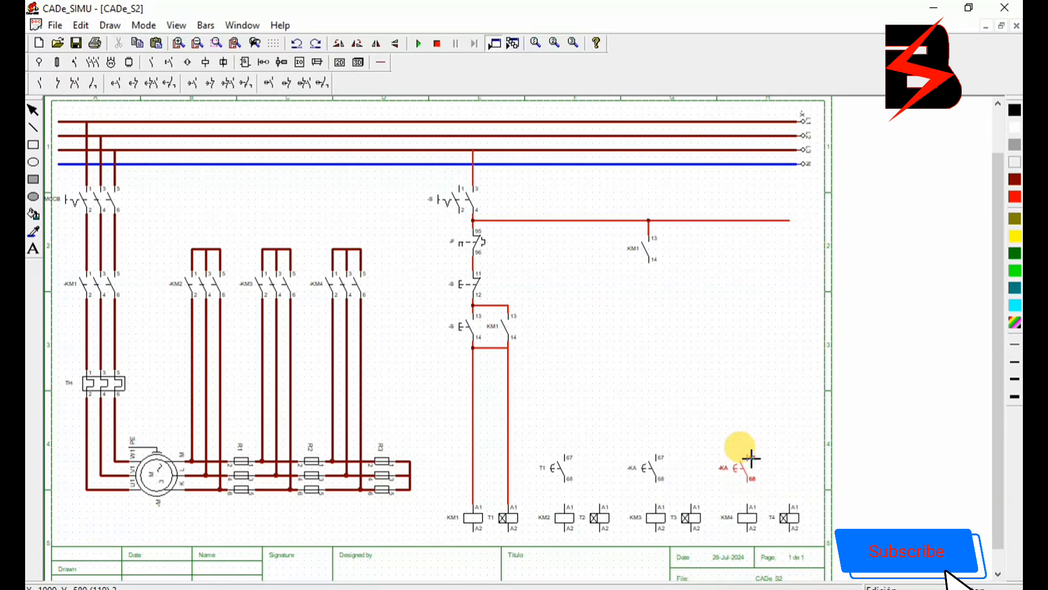
click(751, 459)
key(Escape)
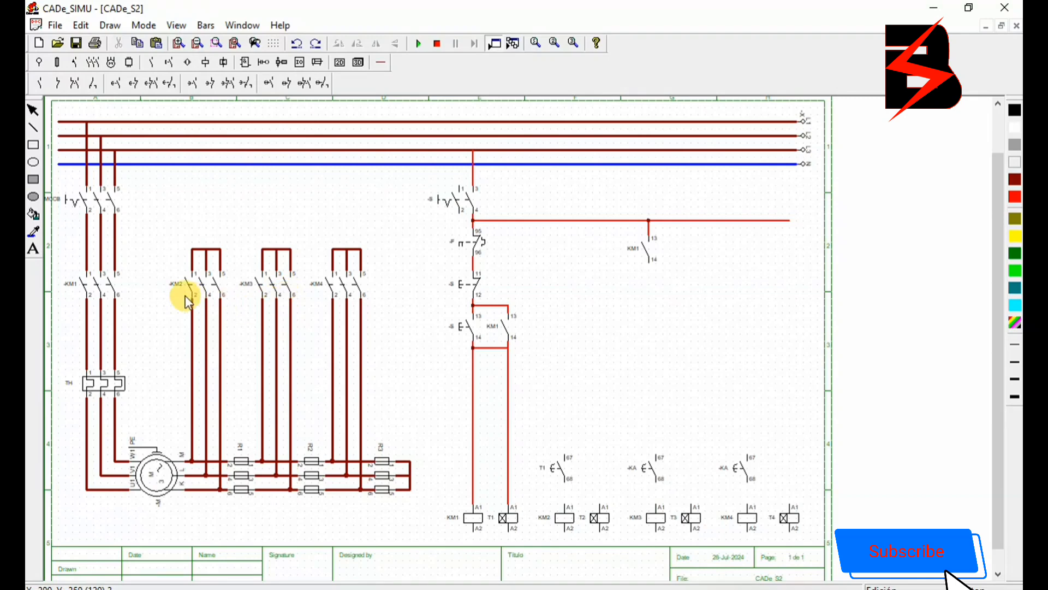
- Swap two contactor coil names, renaming the coil beside timer T2 as KM4 and the one beside T4 as KM2
double_click(558, 514)
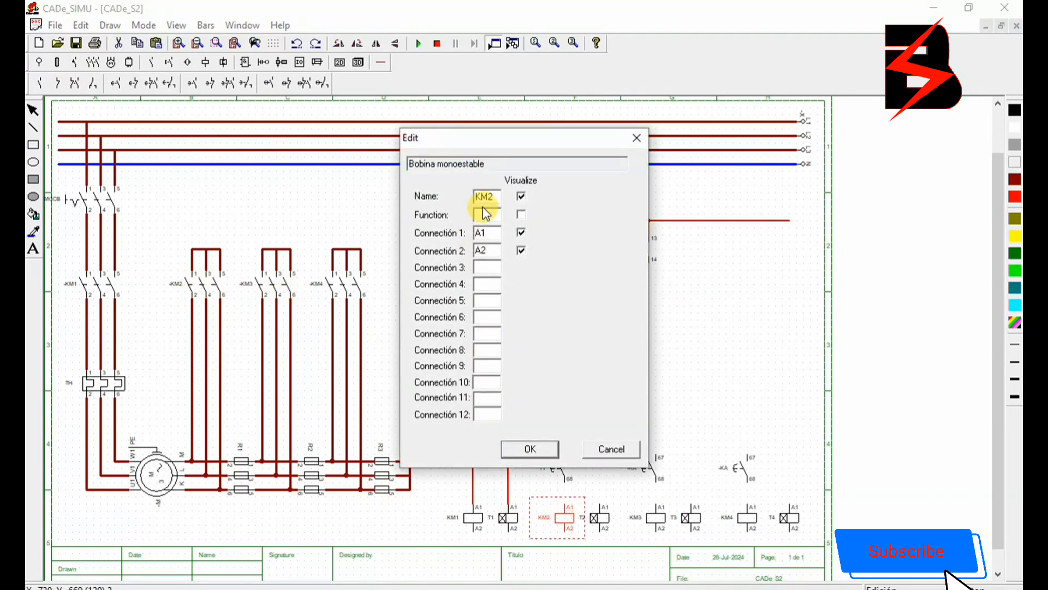
click(499, 200)
text(4)
click(537, 448)
double_click(662, 519)
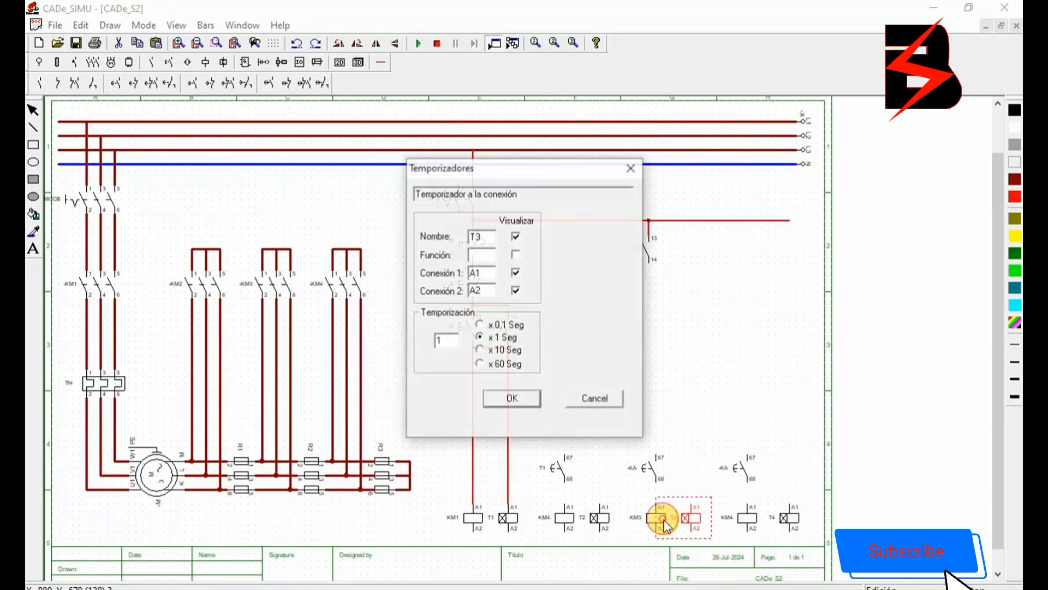
click(514, 397)
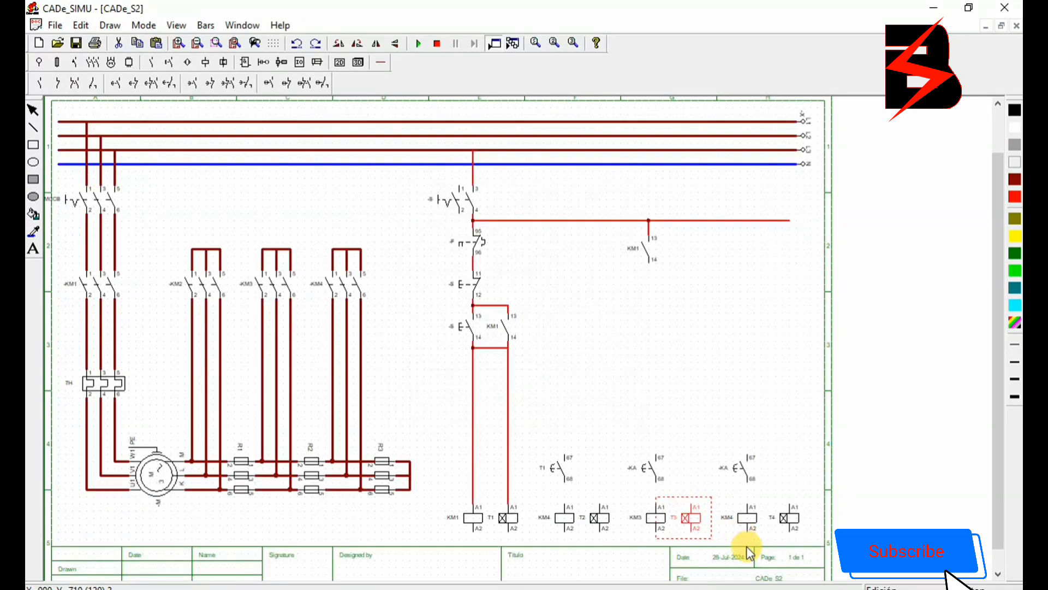
double_click(749, 522)
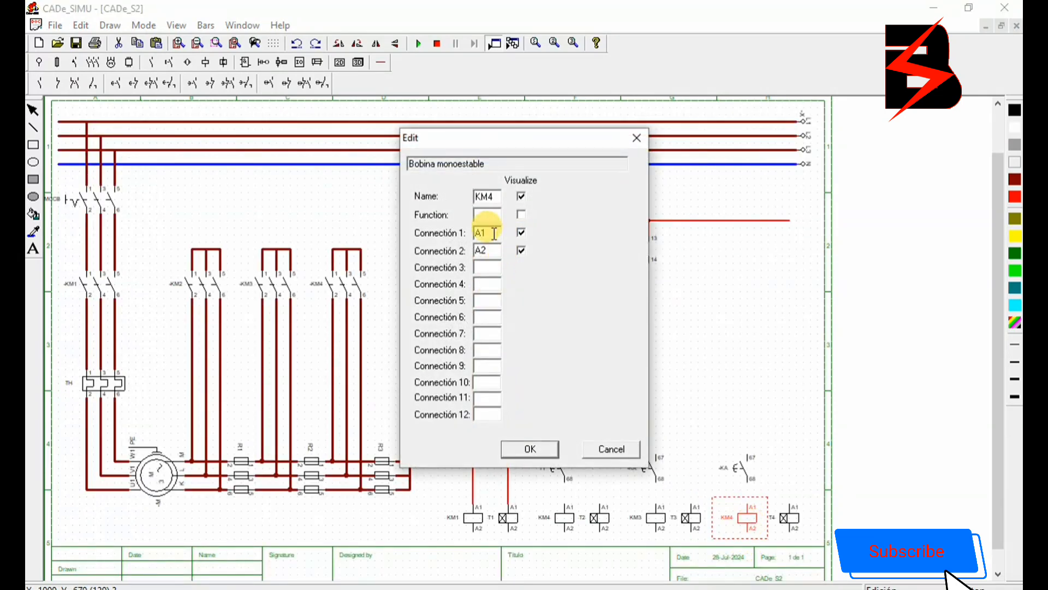
click(498, 195)
key(BackSpace)
text(2)
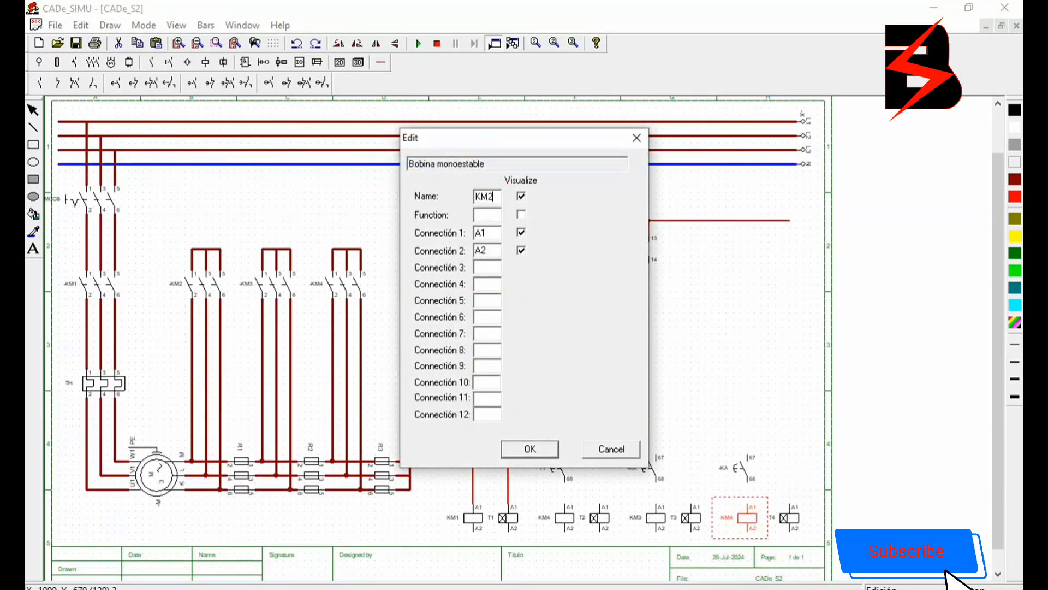
click(550, 451)
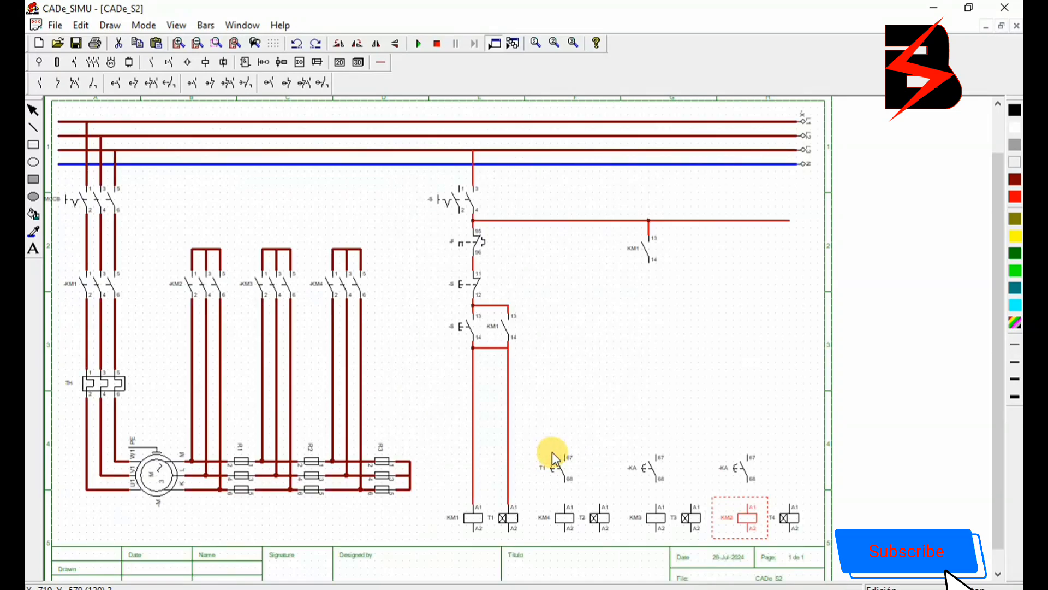
- Name the time-delayed contact above coil KM3 T2 and the one above coil KM2 T3
double_click(650, 470)
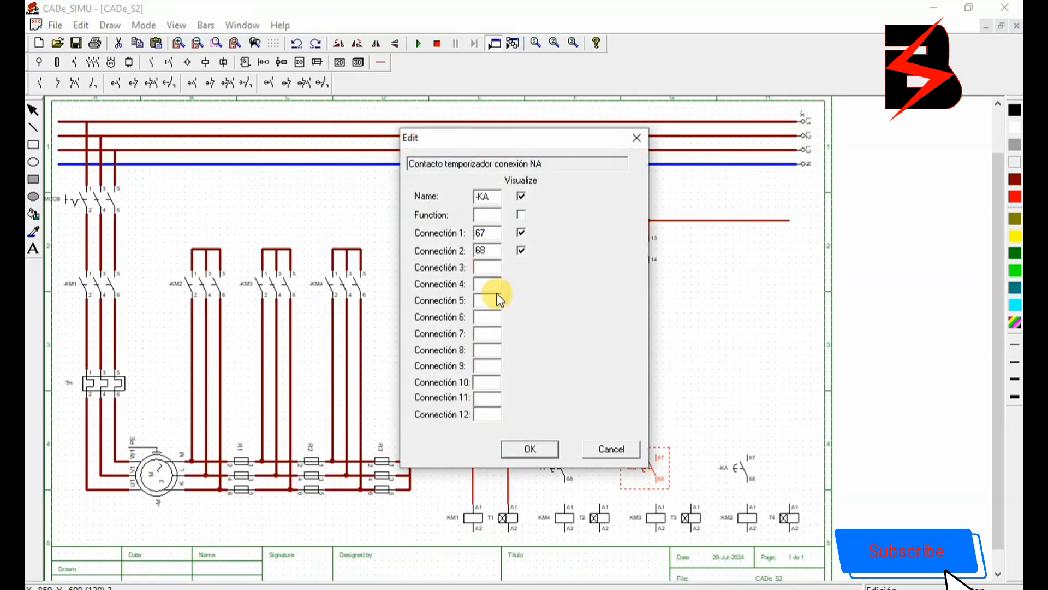
drag(500, 195, 398, 188)
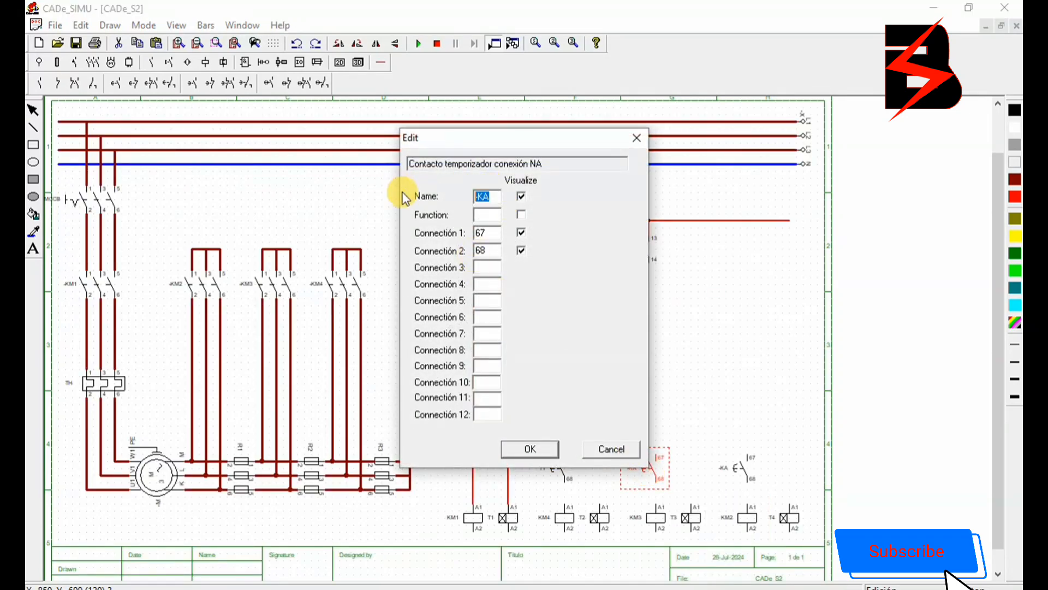
text(T2)
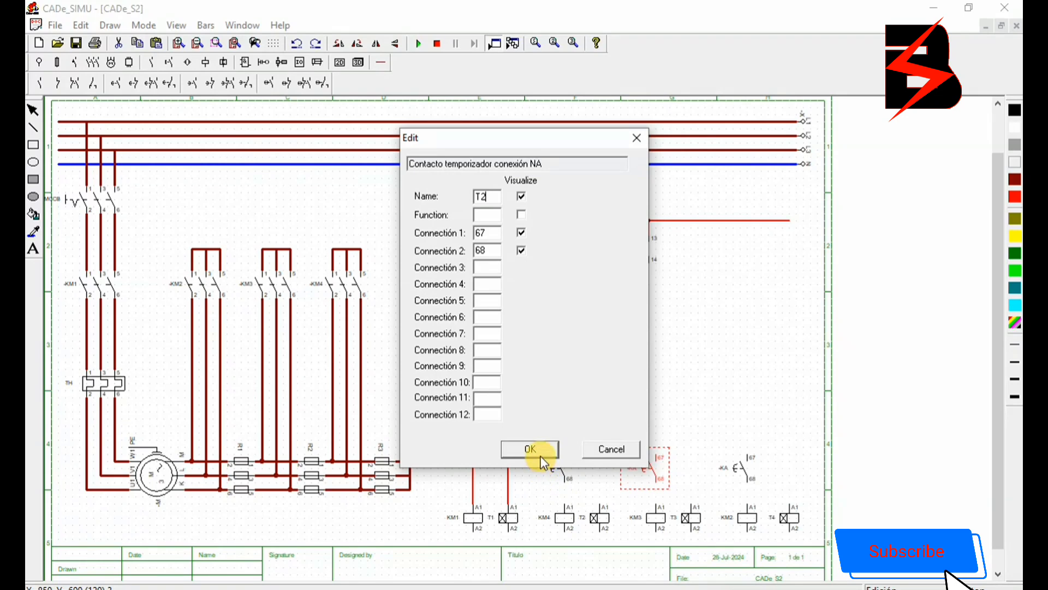
click(541, 454)
double_click(739, 460)
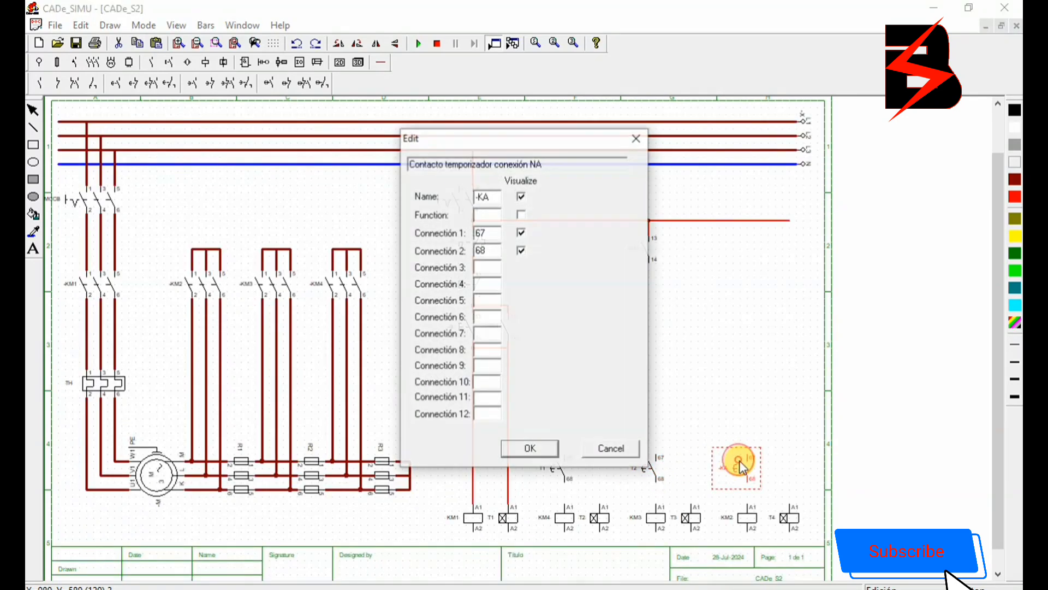
drag(501, 195, 413, 192)
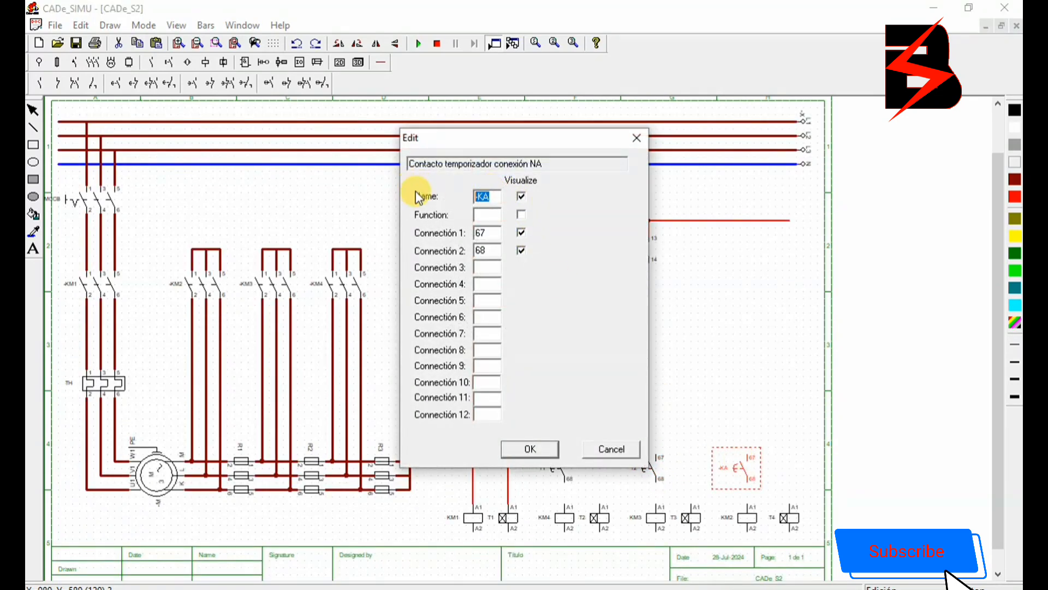
text(T3)
click(532, 448)
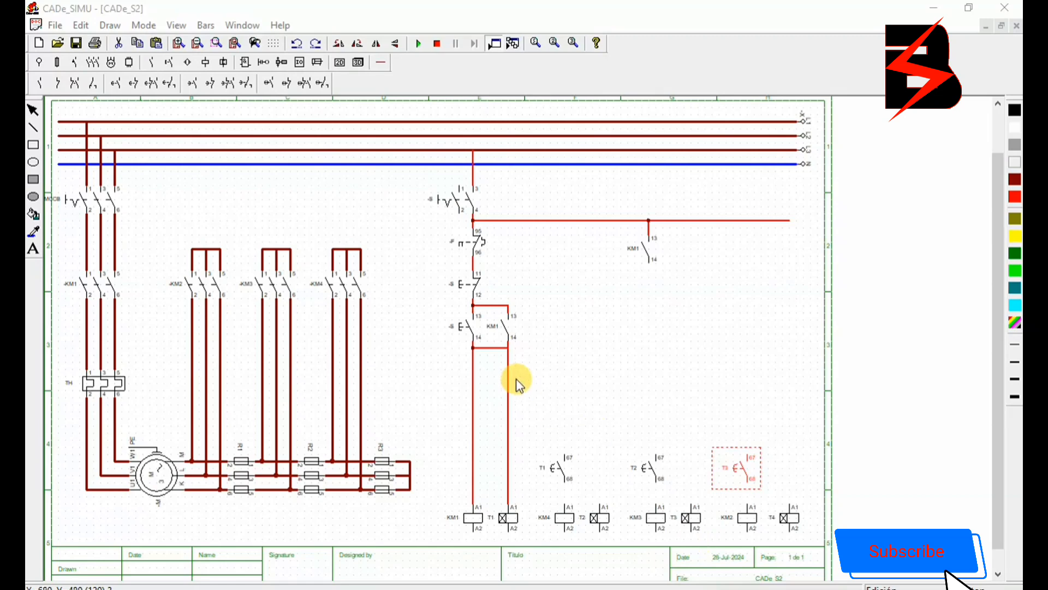
- Place a normally closed contact 11-12 above contact T1 and wire KM1's terminal 14 through both contacts to coil KM4
click(58, 83)
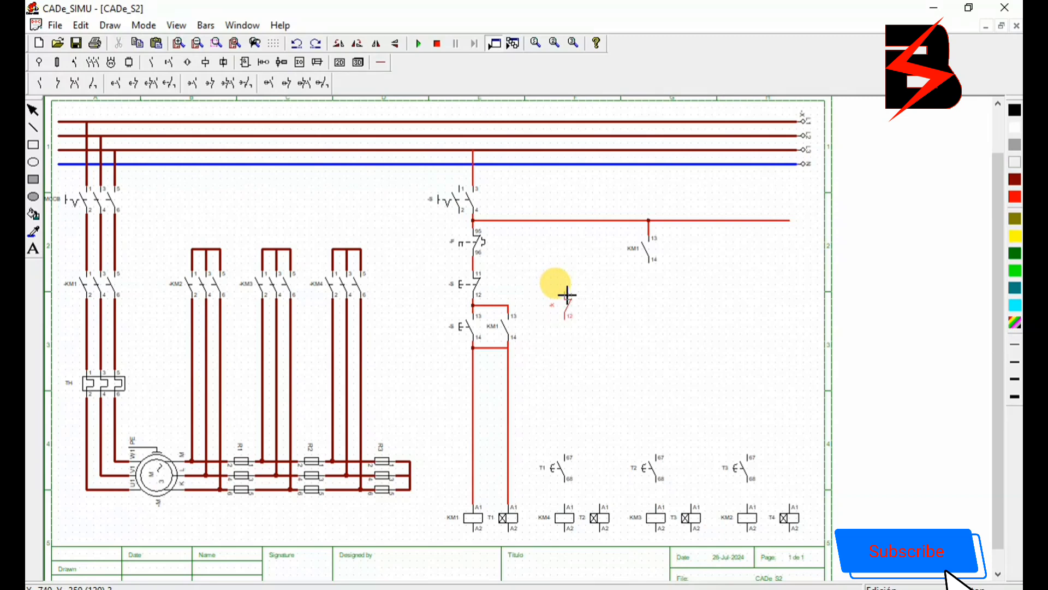
click(568, 295)
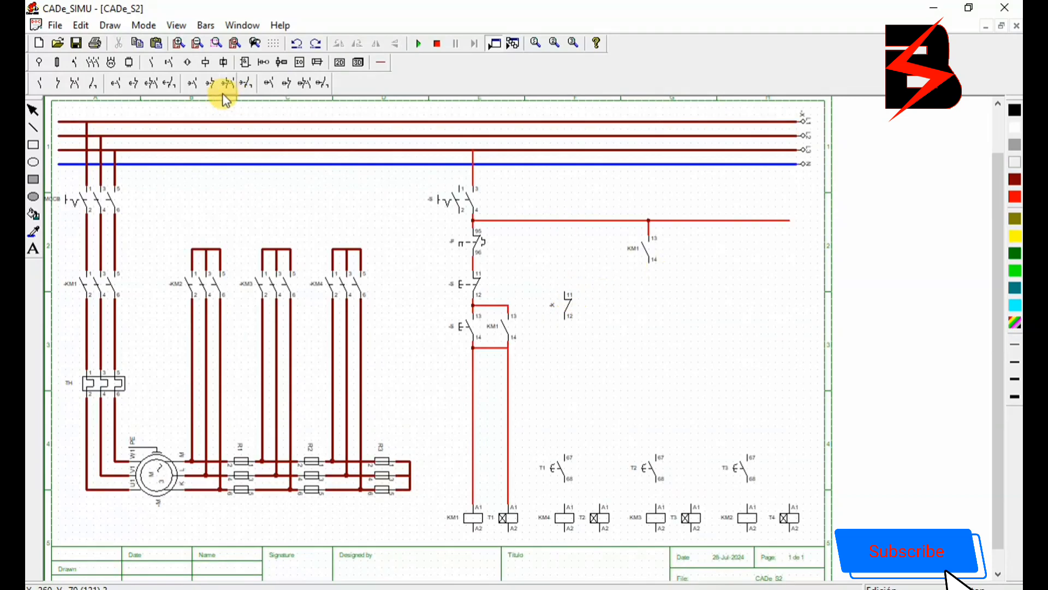
click(380, 62)
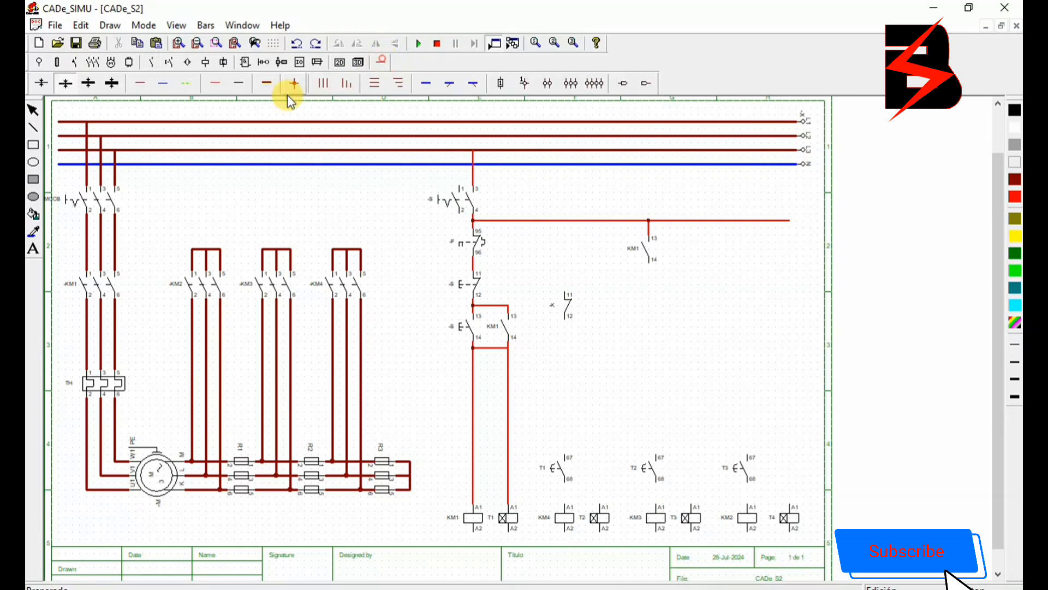
click(213, 83)
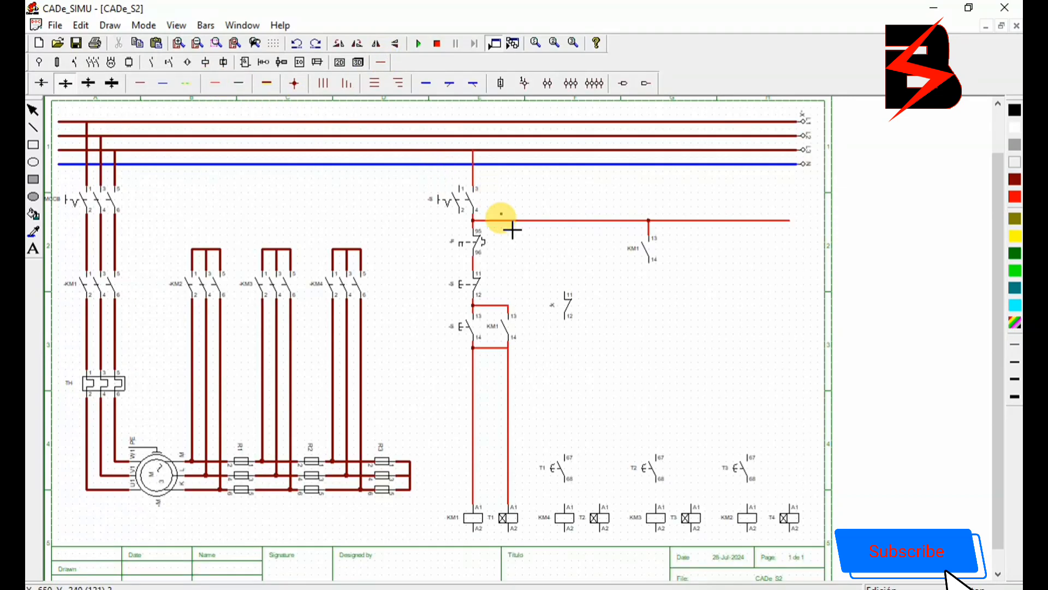
drag(653, 276, 567, 505)
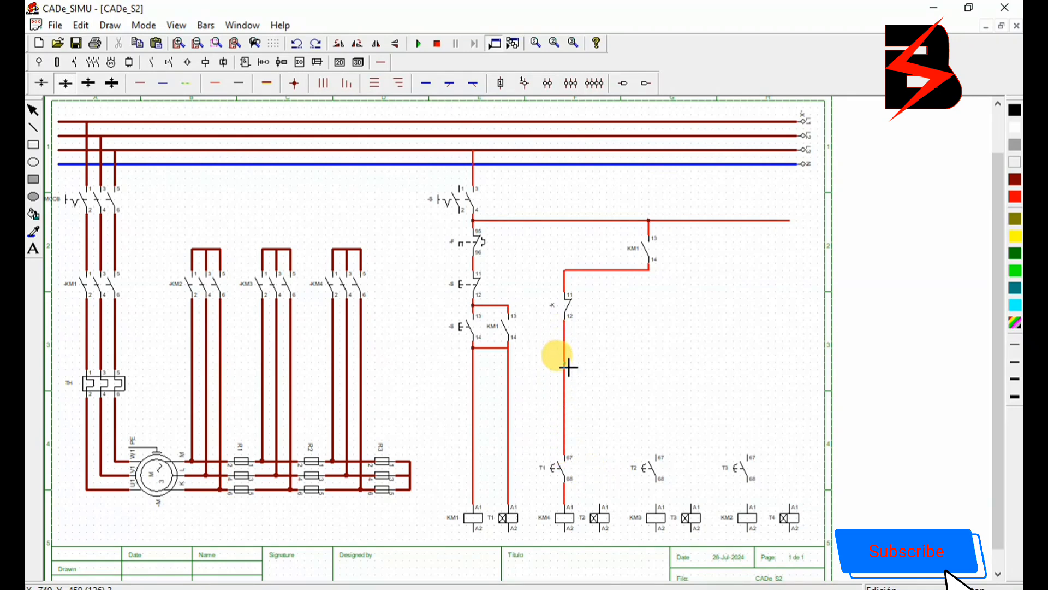
- Branch a wire from the line above contact T1 to timer coil T2, and connect contact T2 to coil KM3
mouse_move(569, 366)
mouse_down()
mouse_move(602, 366)
mouse_move(607, 507)
mouse_up()
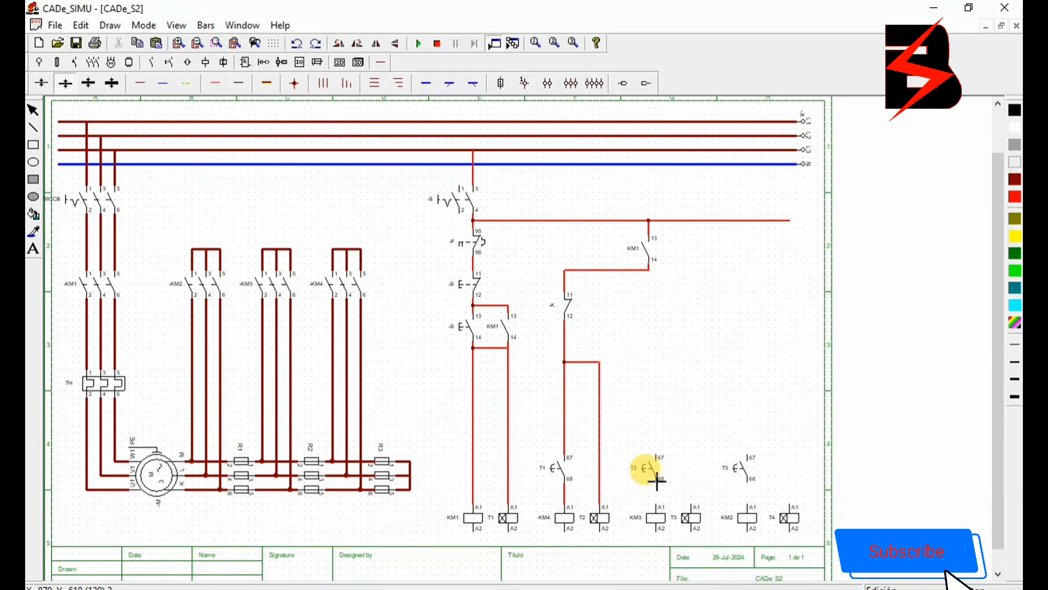
drag(657, 482, 656, 507)
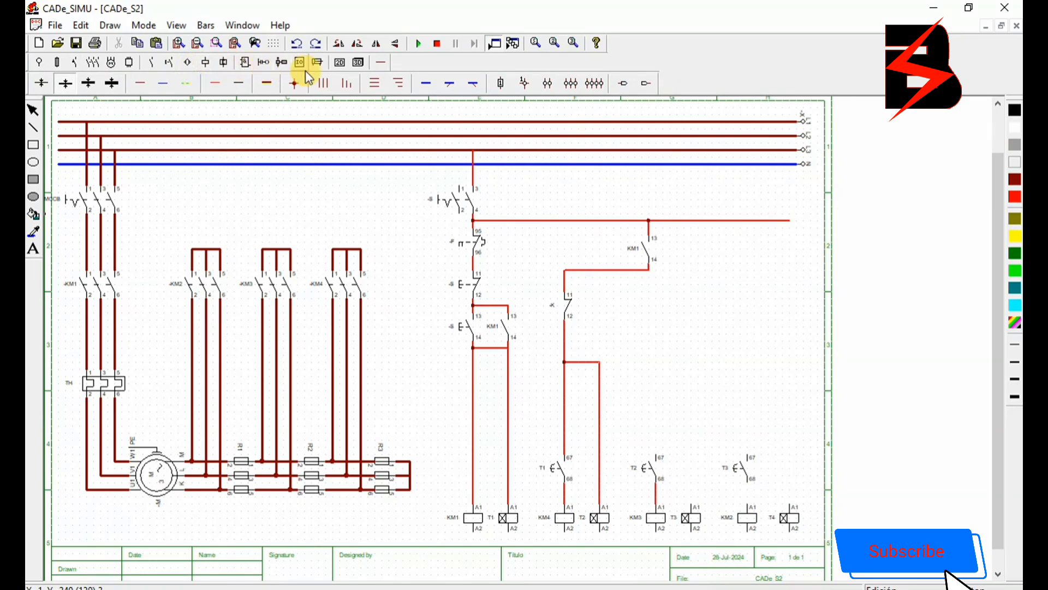
- Place a normally open auxiliary contact 13-14 above contact T2 and name it KM4
click(156, 63)
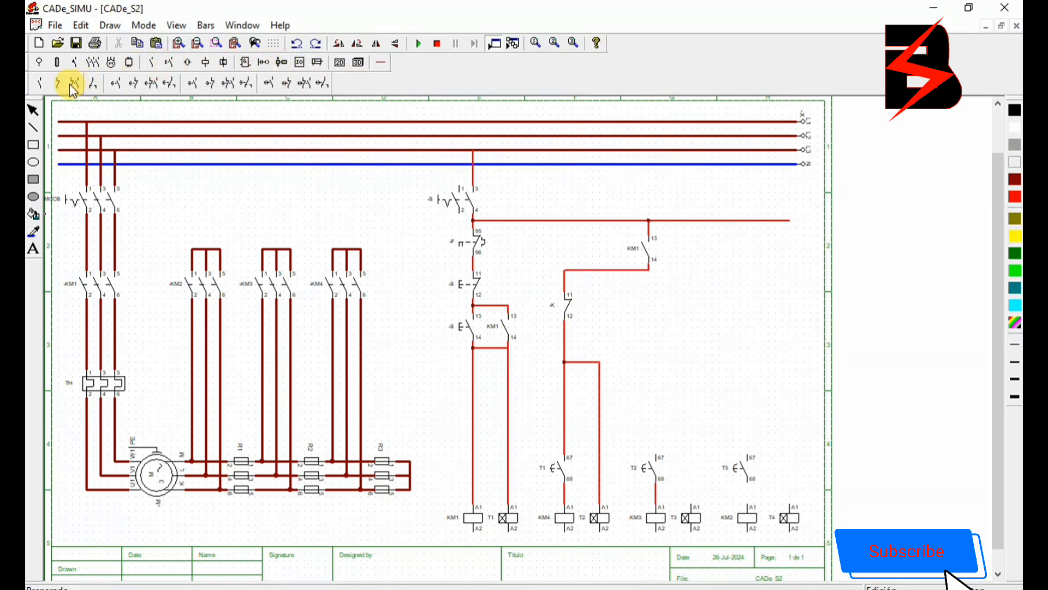
click(38, 83)
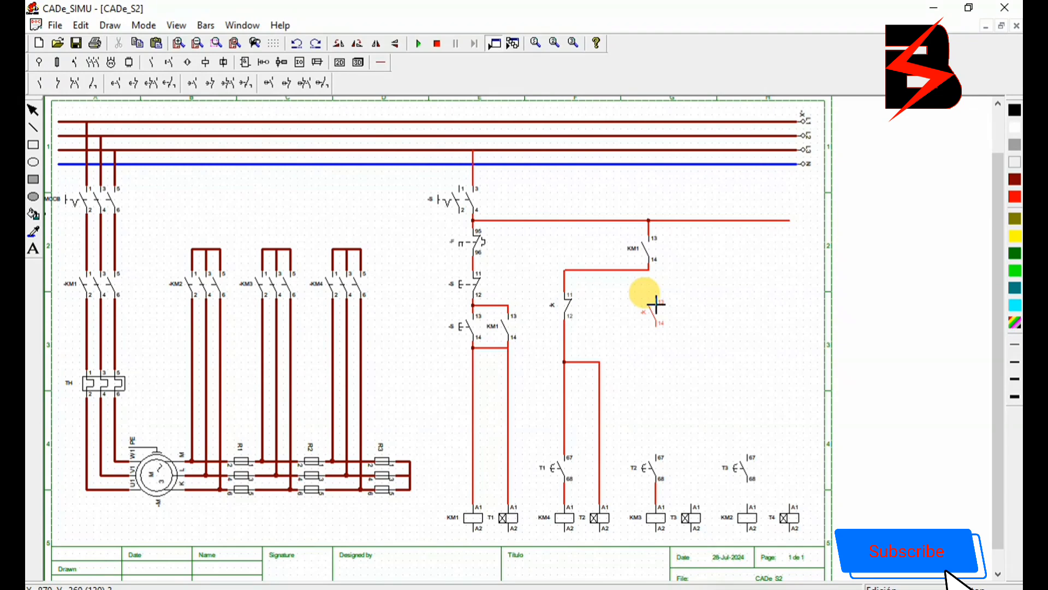
click(656, 305)
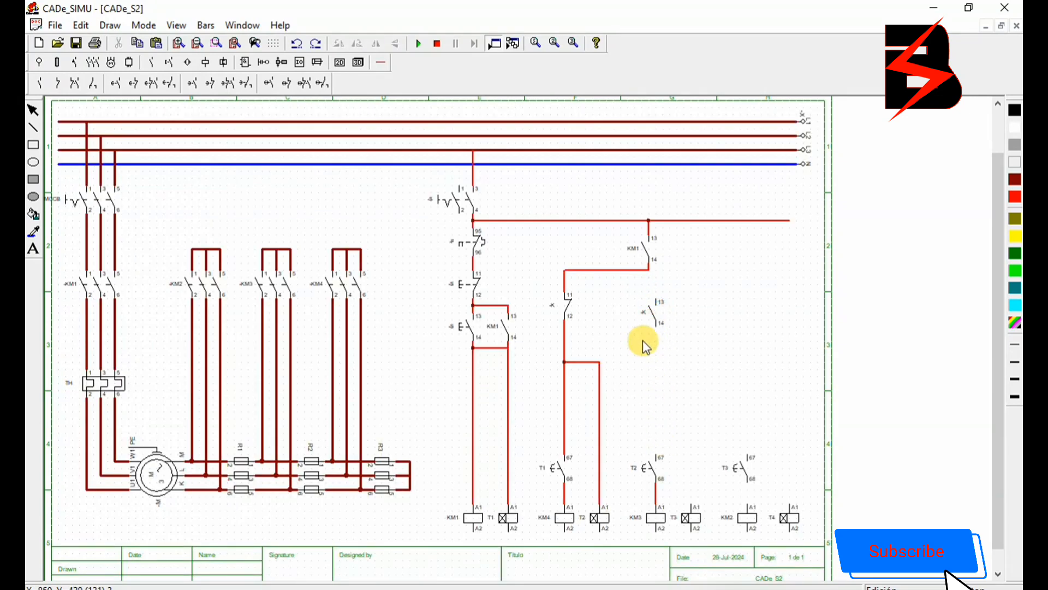
double_click(658, 316)
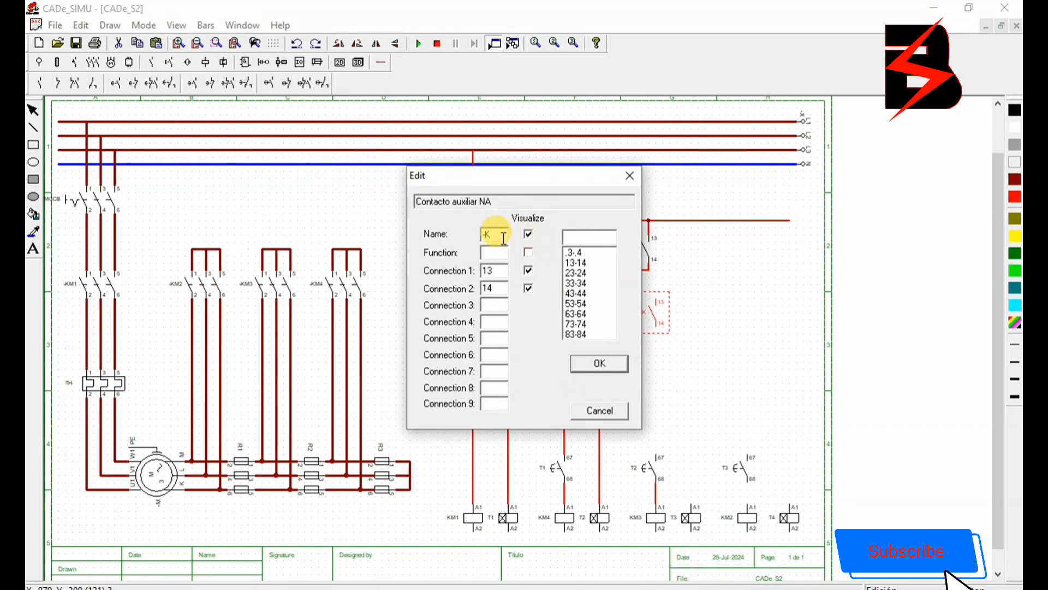
drag(495, 235, 470, 241)
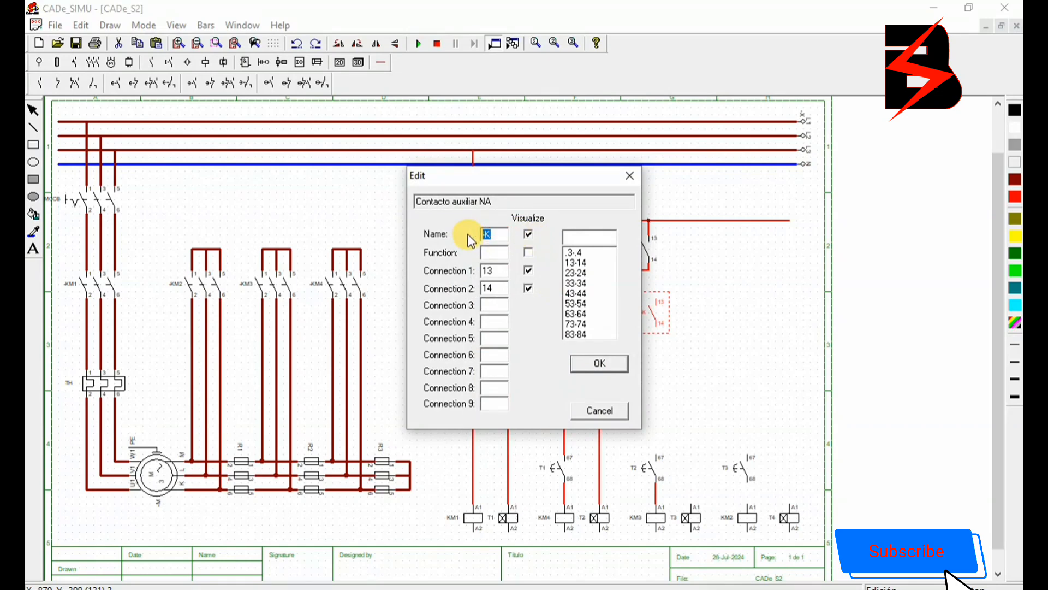
text(KM4)
click(616, 365)
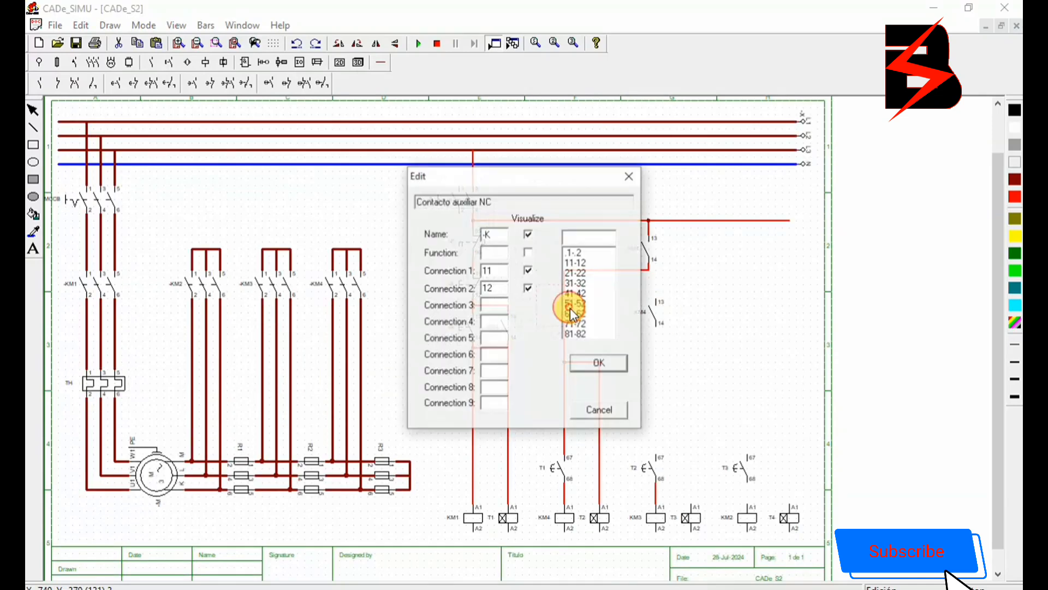
- Name the normally closed contact 11-12 above contact T1 KM2
double_click(493, 234)
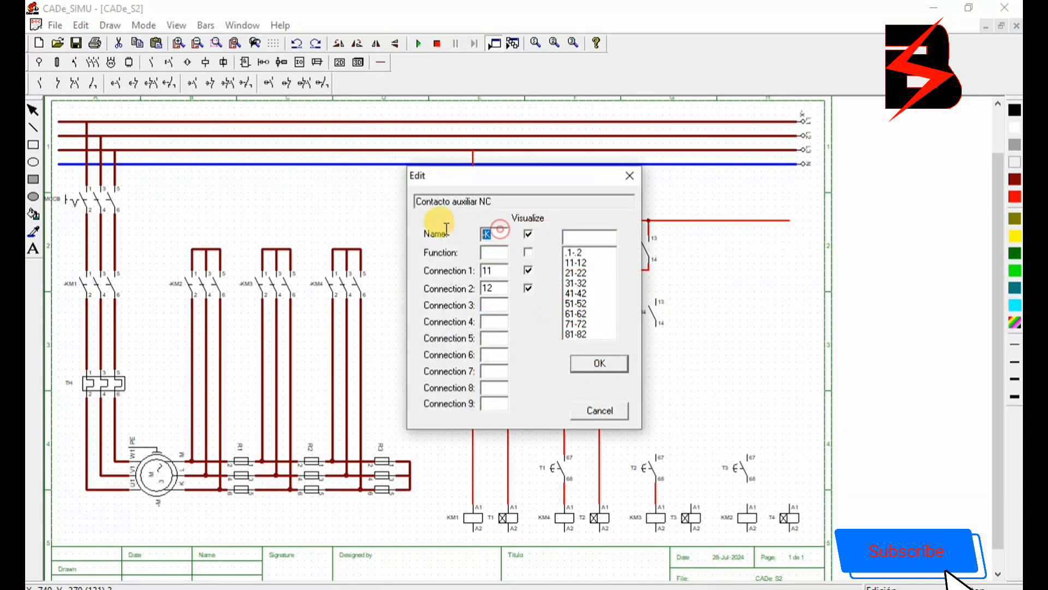
text(K)
click(598, 364)
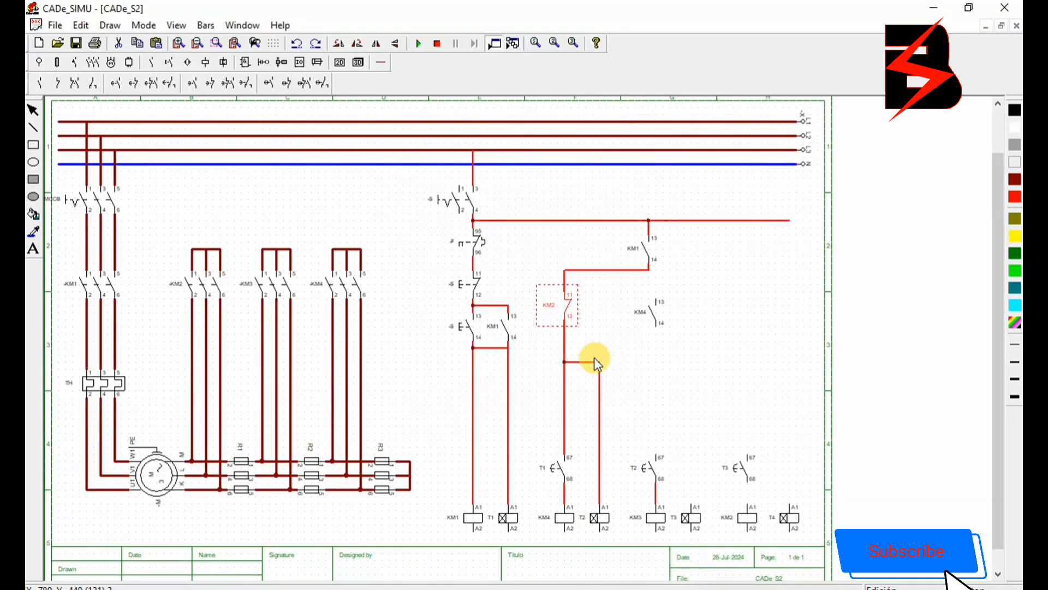
- Wire contact KM4 between KM1's output line and contact T2, and branch a wire from below KM4 to timer coil T3
click(380, 61)
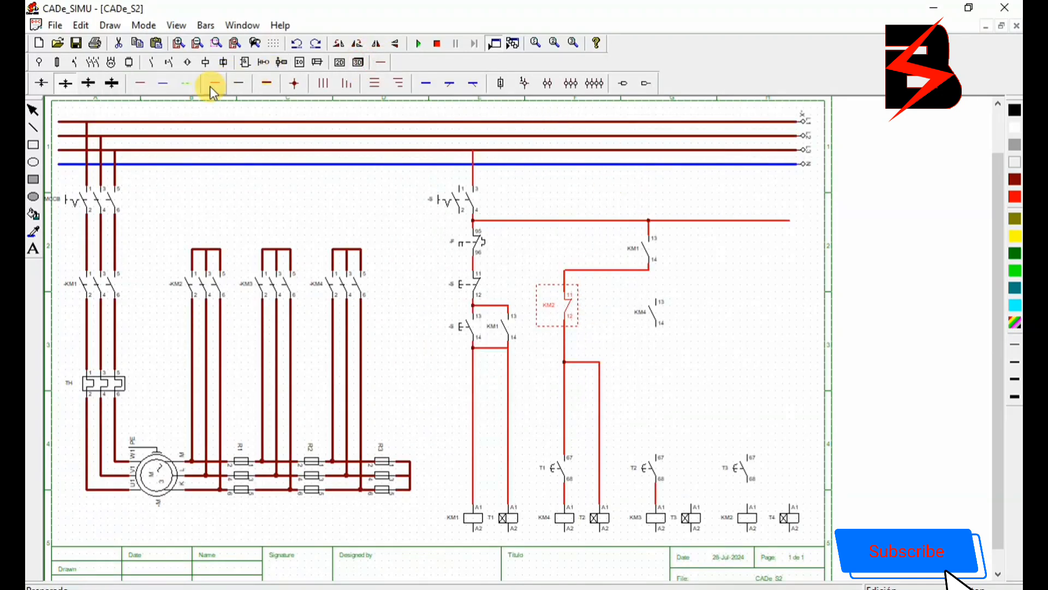
drag(658, 299, 664, 453)
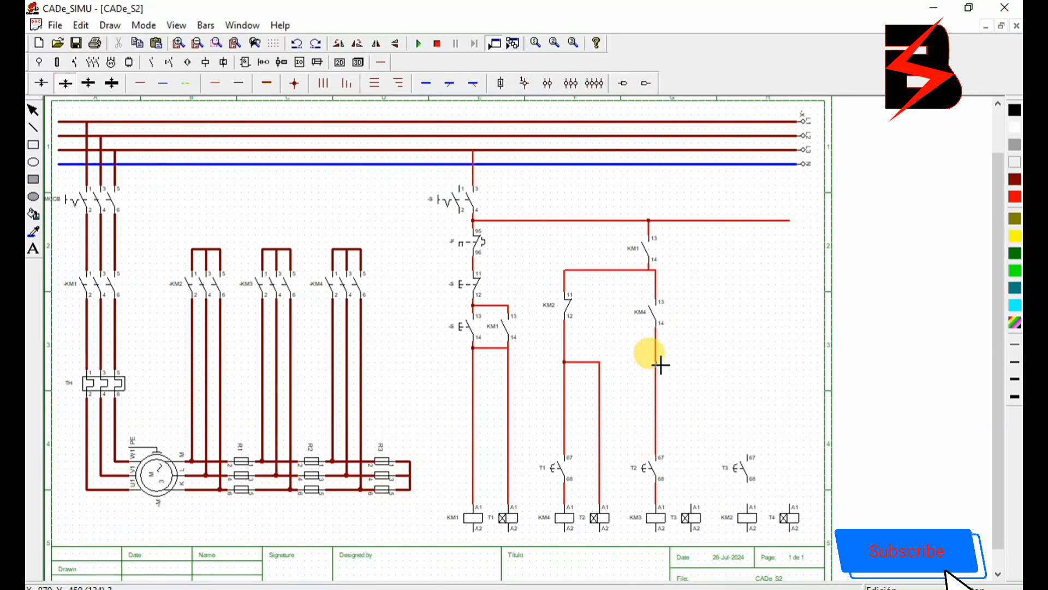
mouse_move(660, 366)
mouse_down()
mouse_move(704, 373)
mouse_move(695, 506)
mouse_up()
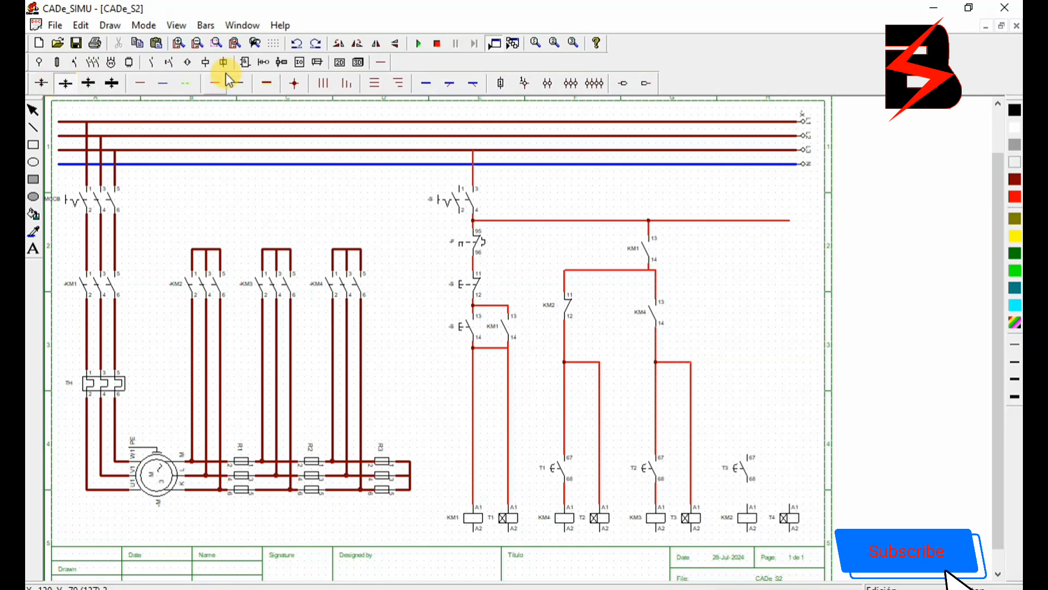
- Place a normally open auxiliary contact 13-14 above contact T3 and wire it down through T3 to coil KM2
click(152, 61)
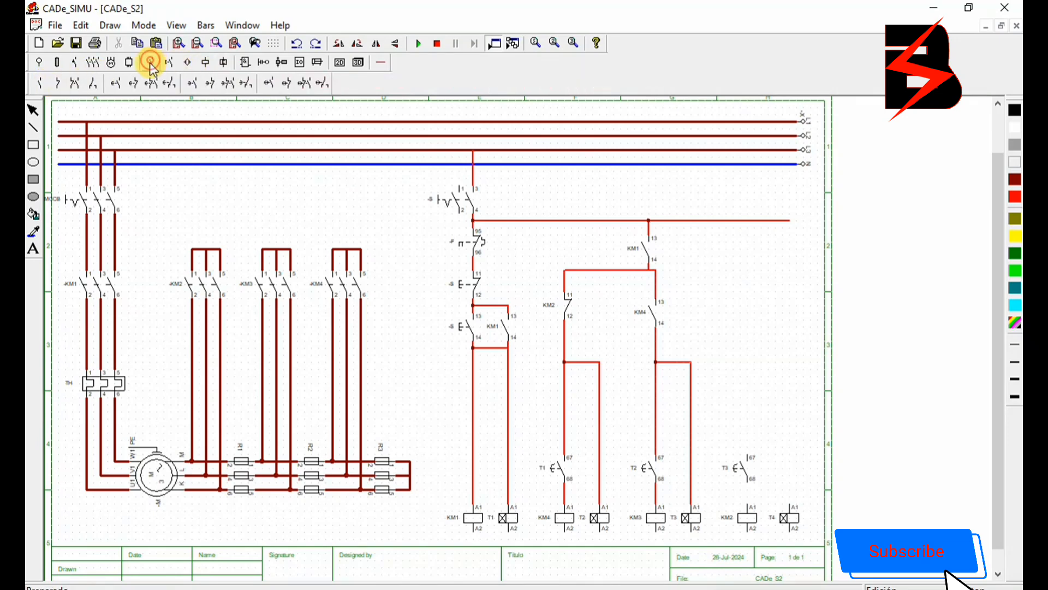
click(42, 86)
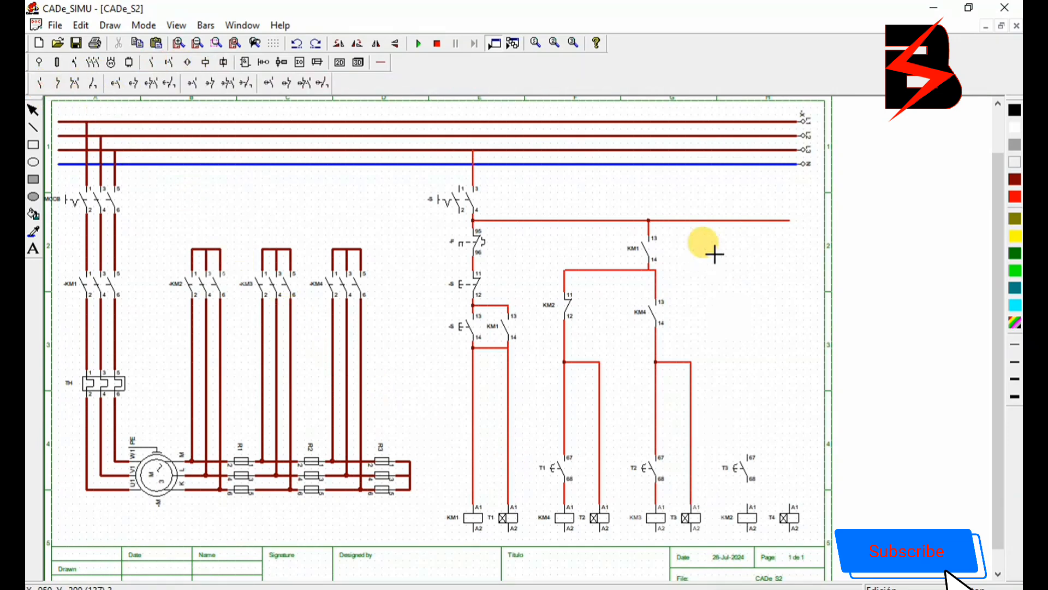
click(747, 303)
click(380, 63)
click(217, 83)
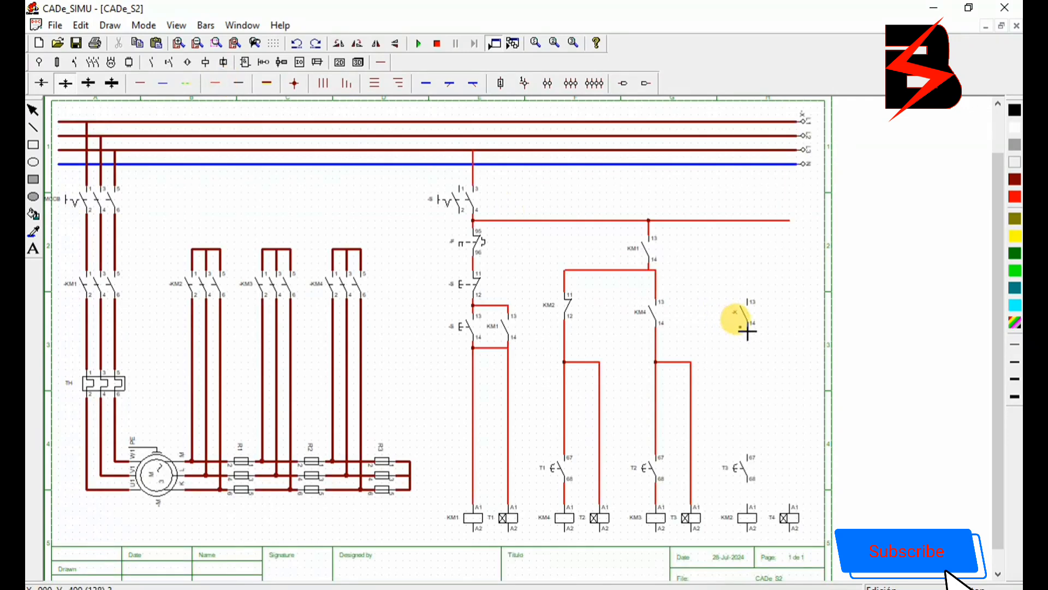
drag(749, 331, 751, 454)
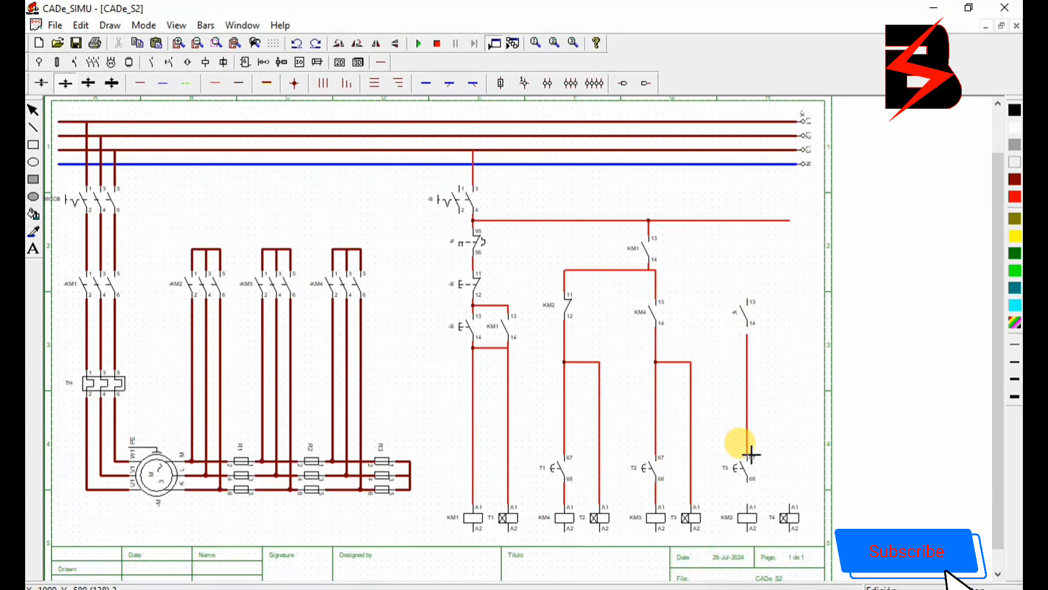
drag(749, 326, 750, 335)
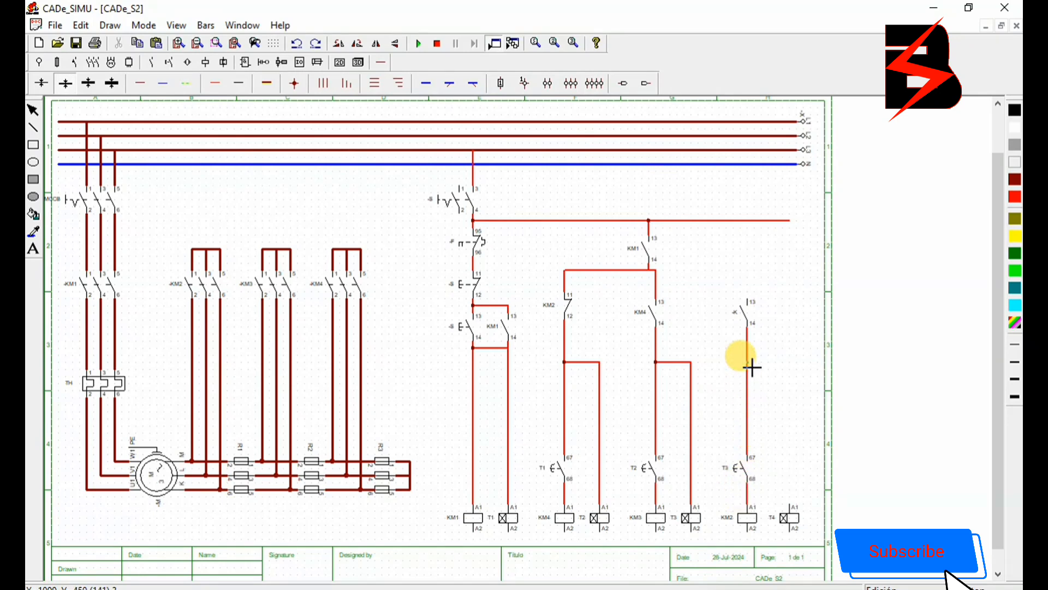
- Branch a wire from the line above contact T3 to timer coil T4, and extend KM1's output line to the new contact's terminal 13
mouse_move(753, 368)
mouse_down()
mouse_move(792, 370)
mouse_move(795, 508)
mouse_up()
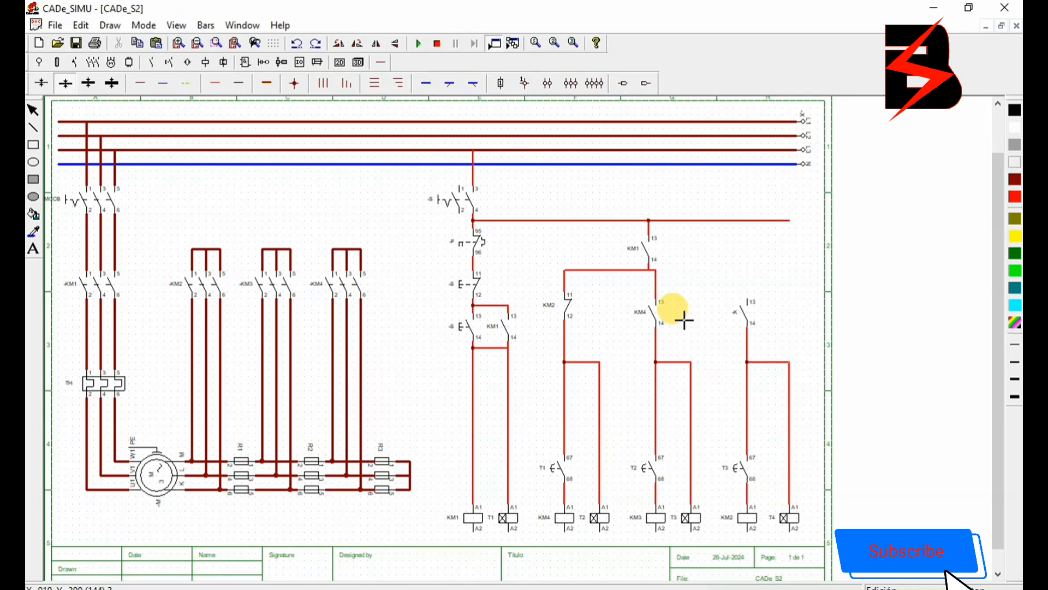
drag(662, 275, 748, 274)
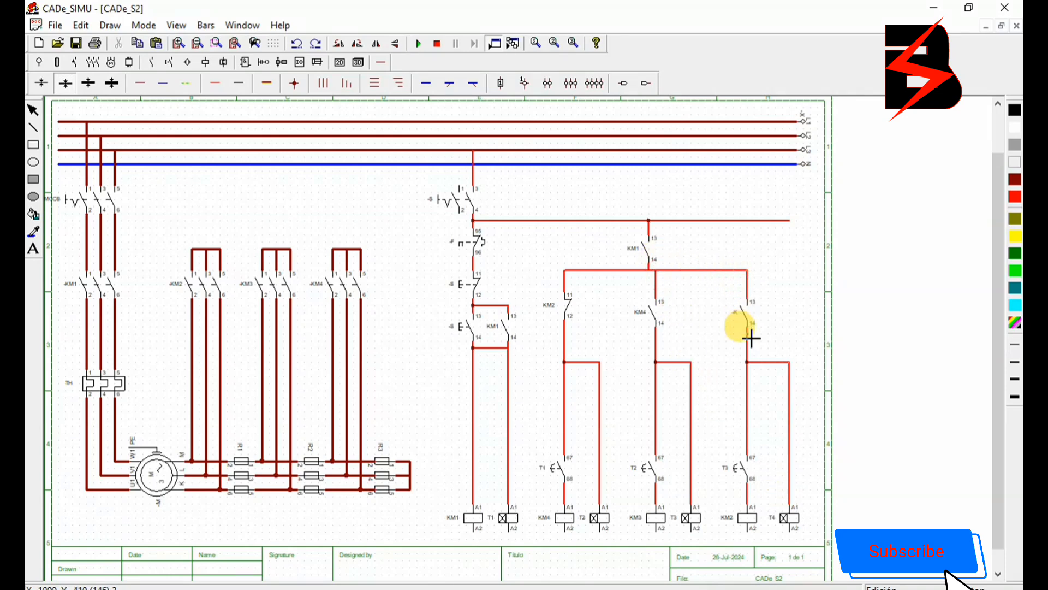
- Delete timer coil T4 and the branch wire leading to it
right_click(686, 377)
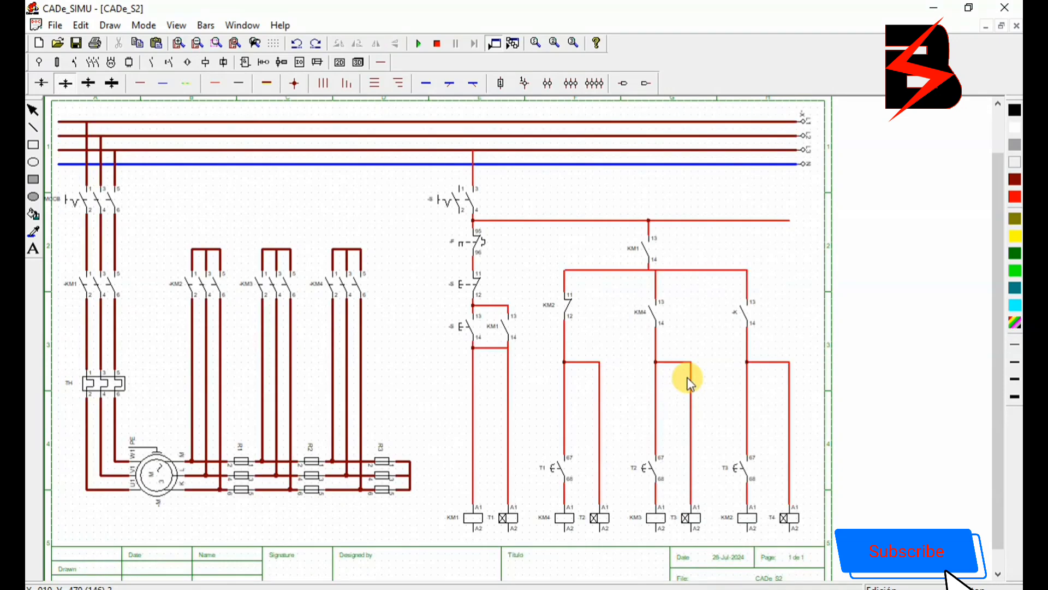
click(789, 516)
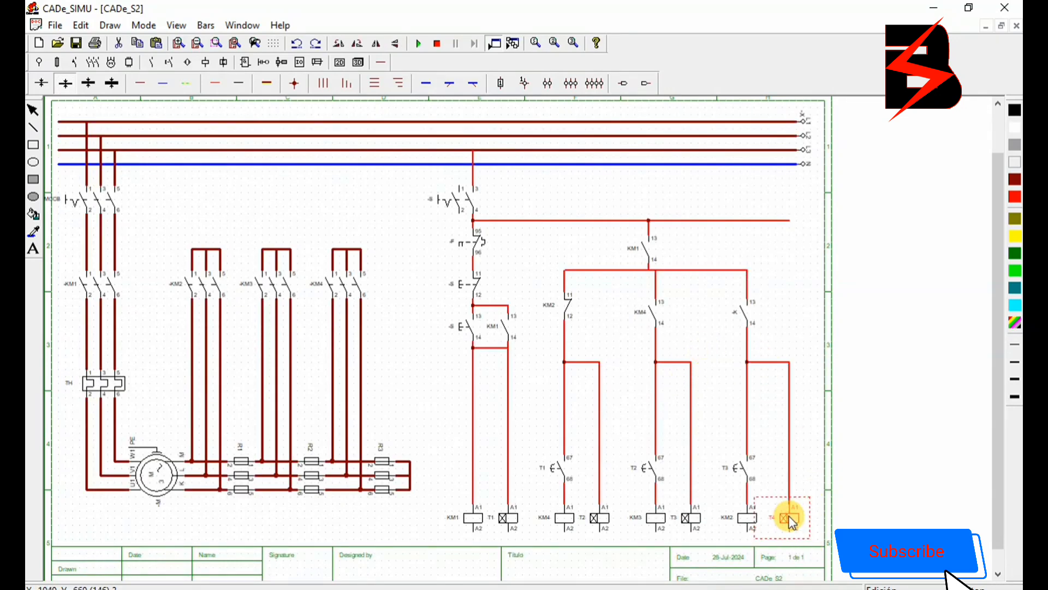
key(Delete)
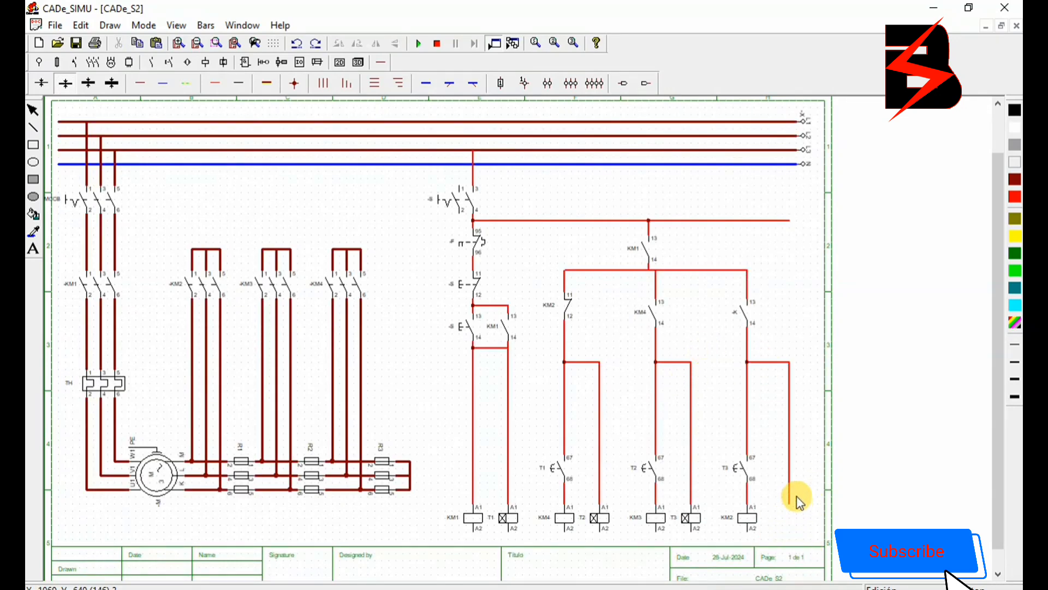
click(790, 457)
key(Delete)
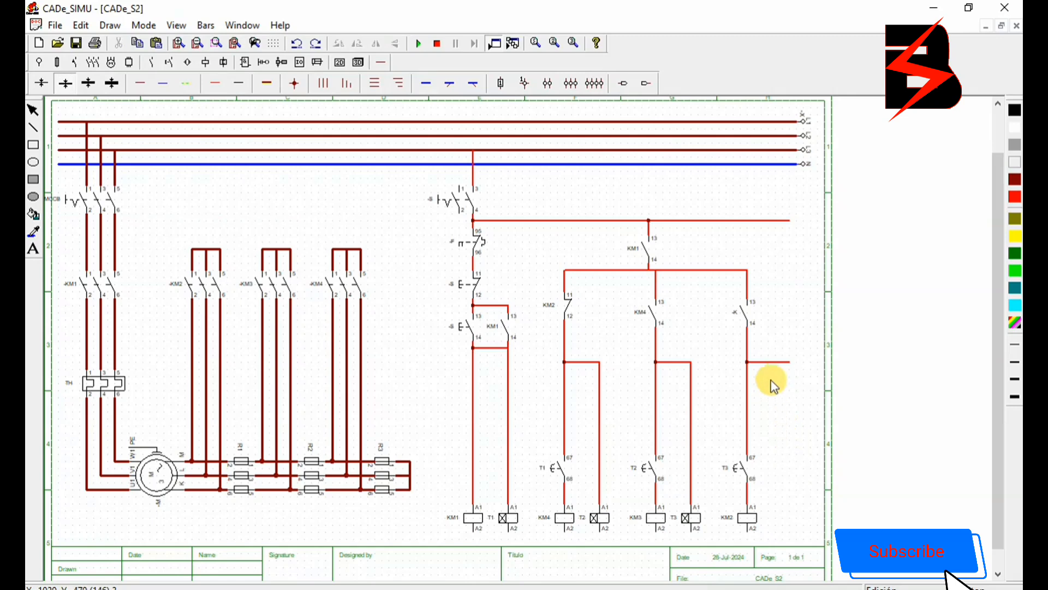
click(770, 368)
key(Delete)
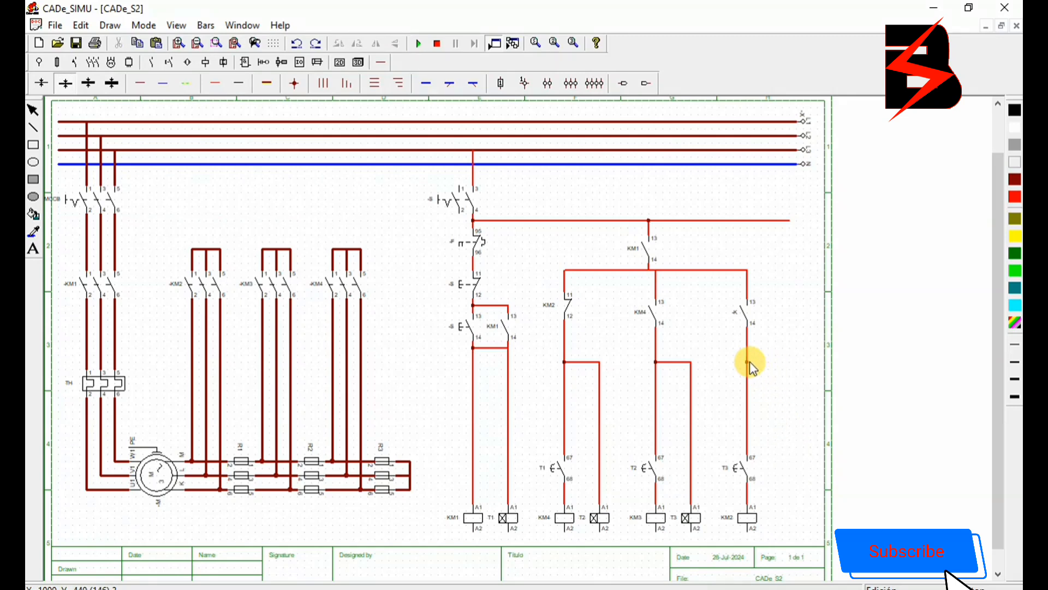
click(749, 362)
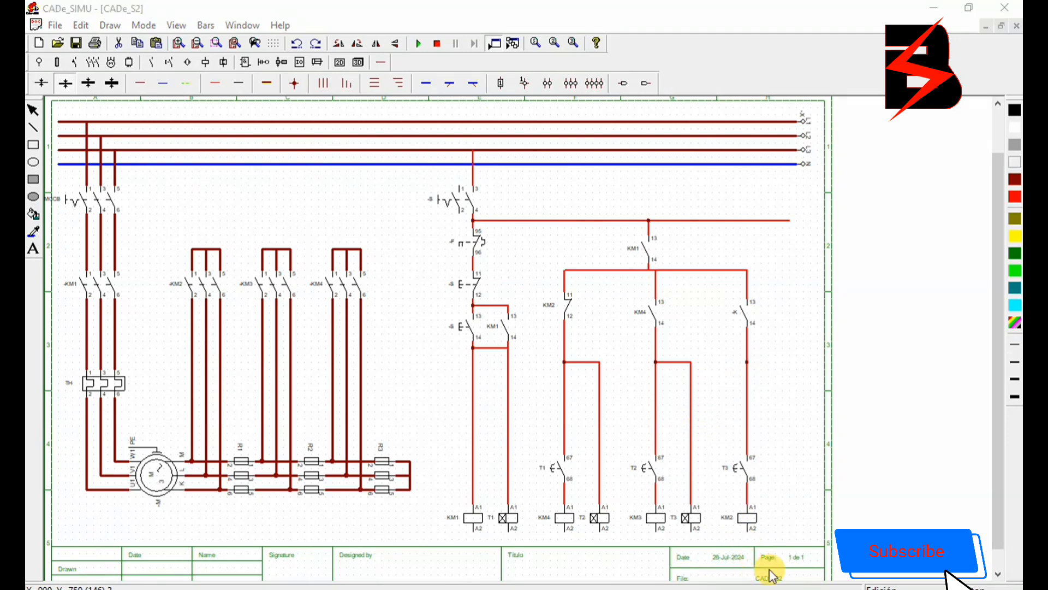
- Name the normally open contact above contact T3 KM3
double_click(733, 312)
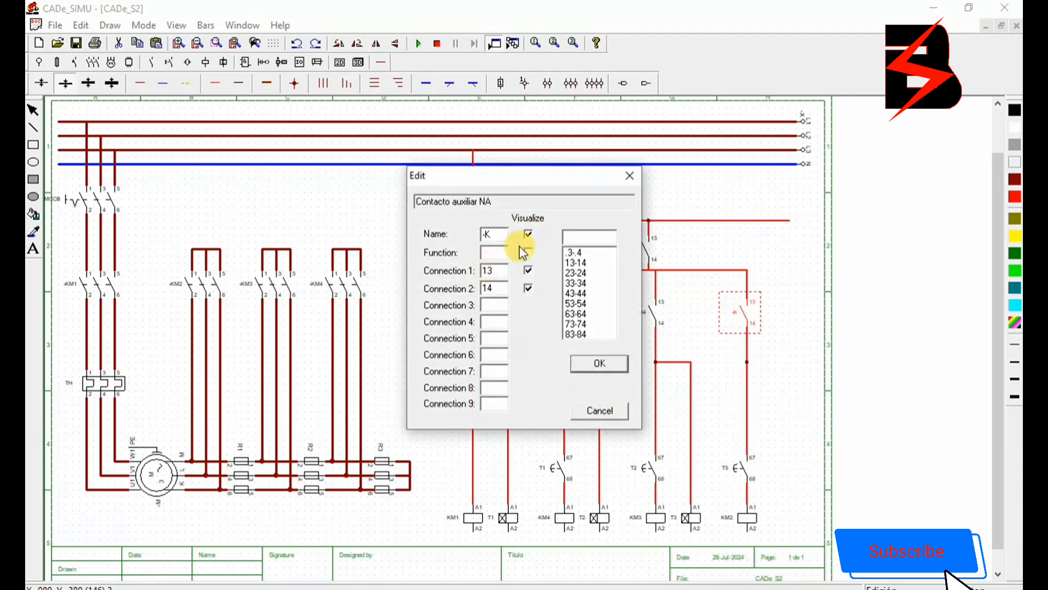
drag(500, 232, 435, 232)
text(KM3)
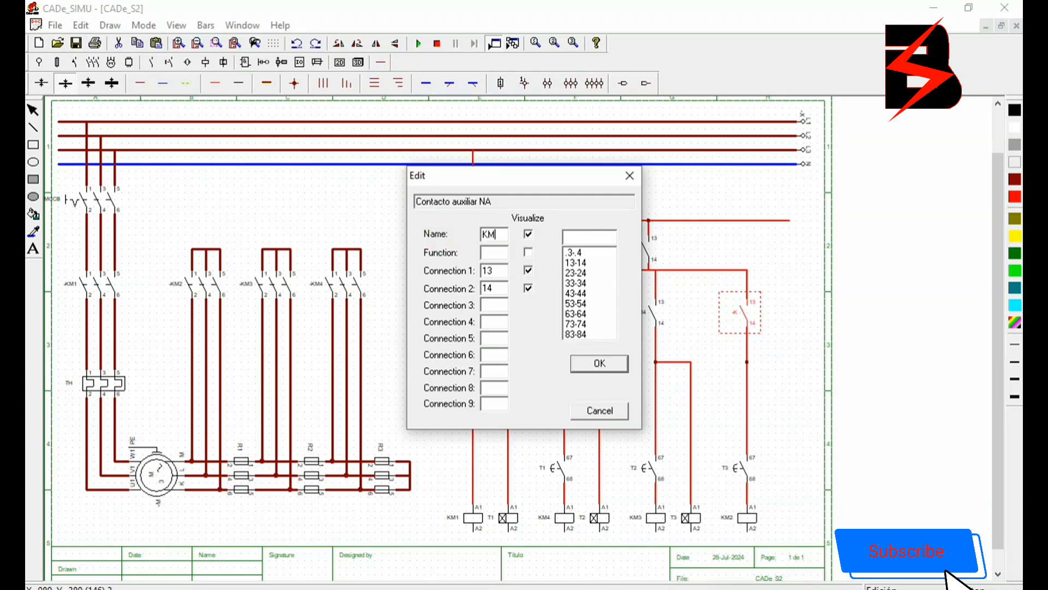
click(596, 367)
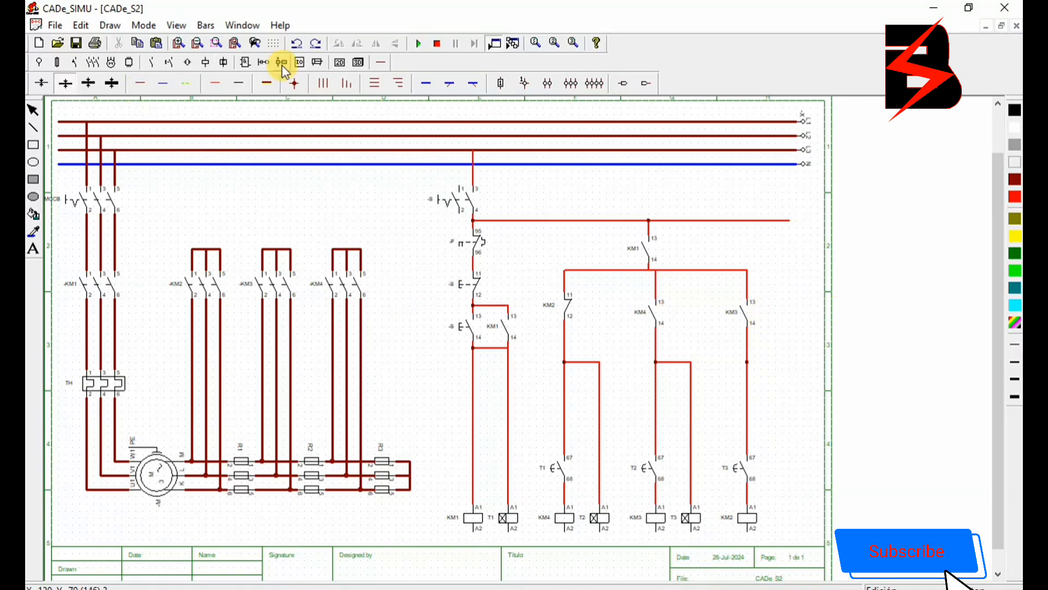
- Place another normally open auxiliary contact 13-14 beside contact KM3 and name it KM2
click(152, 63)
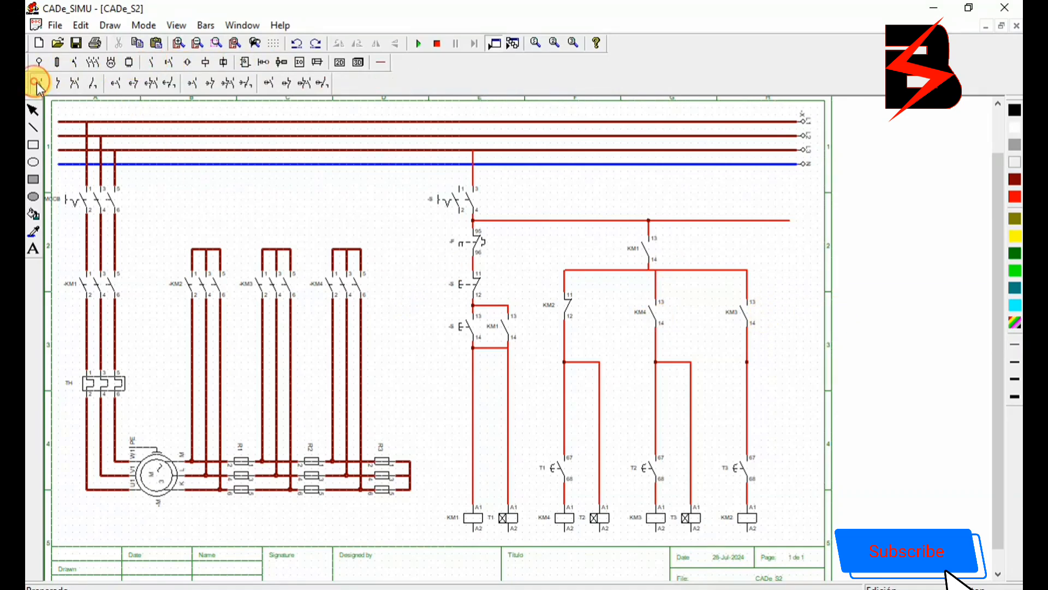
click(38, 85)
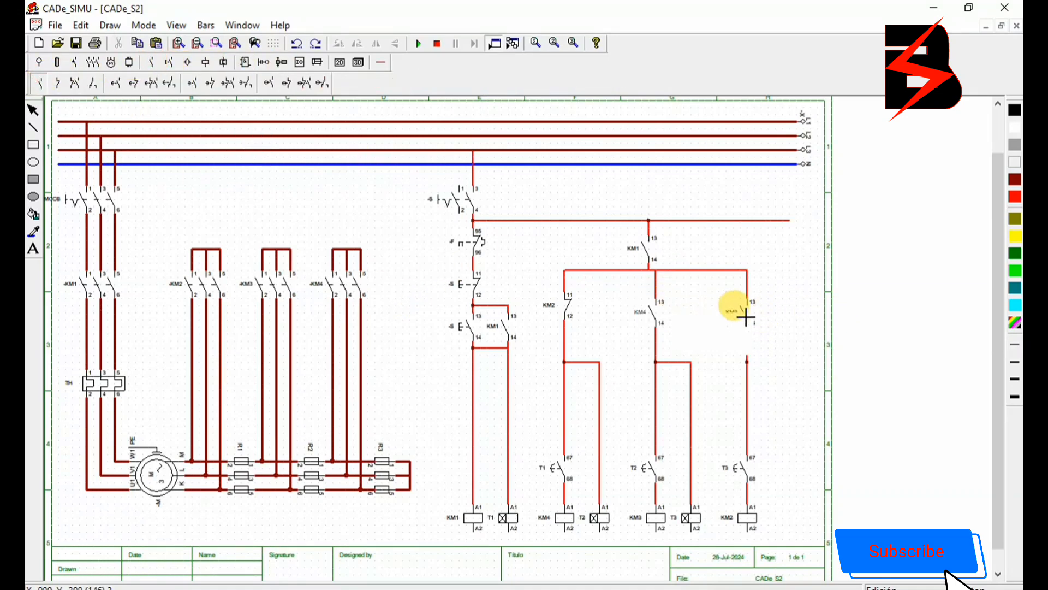
click(787, 305)
double_click(785, 307)
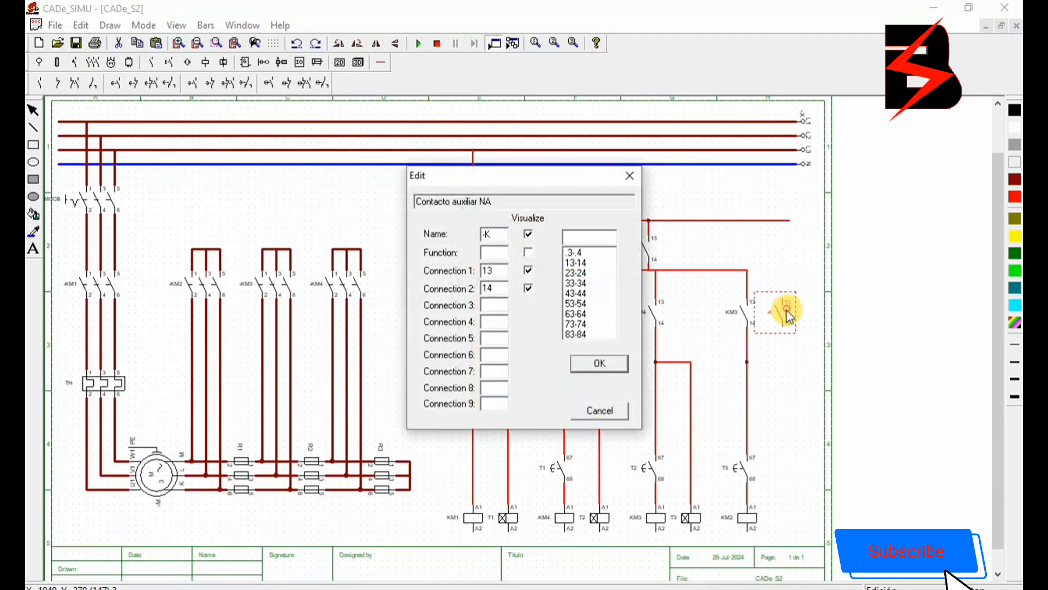
double_click(489, 234)
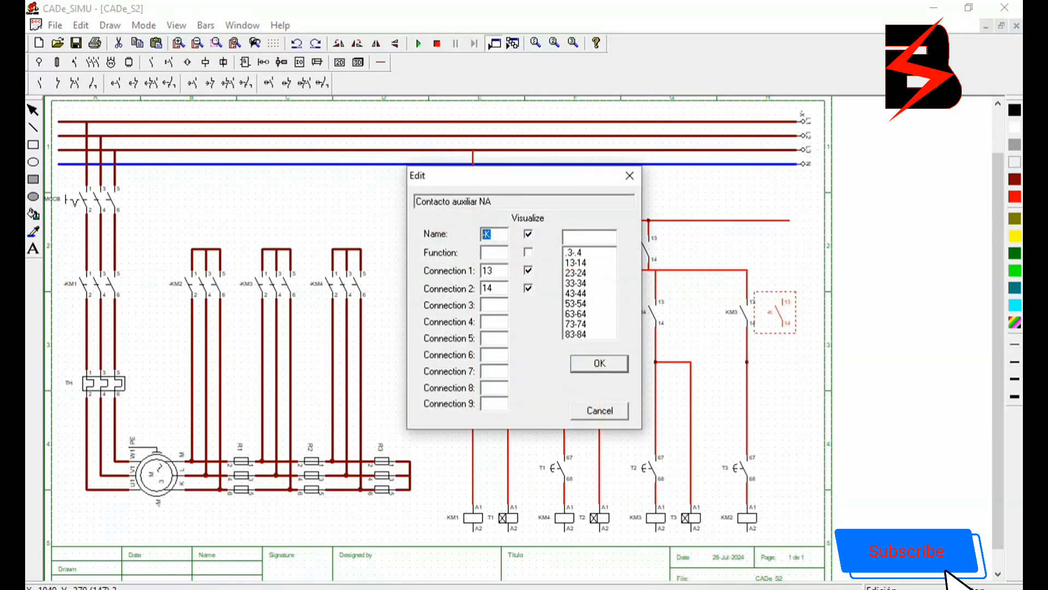
text(KM2)
click(599, 364)
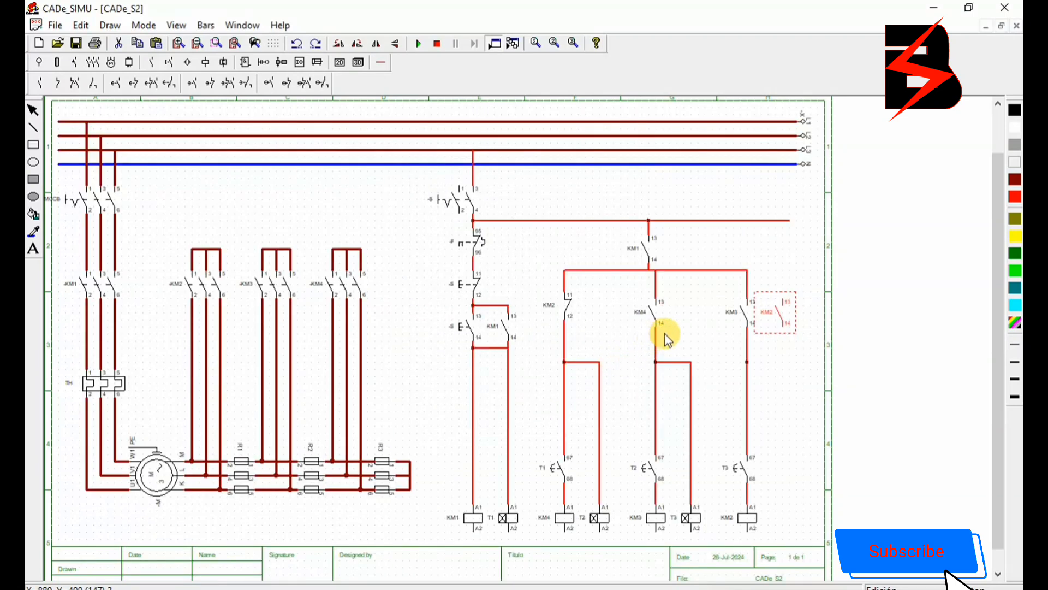
- Wire the normally open contact KM2 in parallel with contacts KM3 and T3, from KM1's output line to coil KM2
click(382, 62)
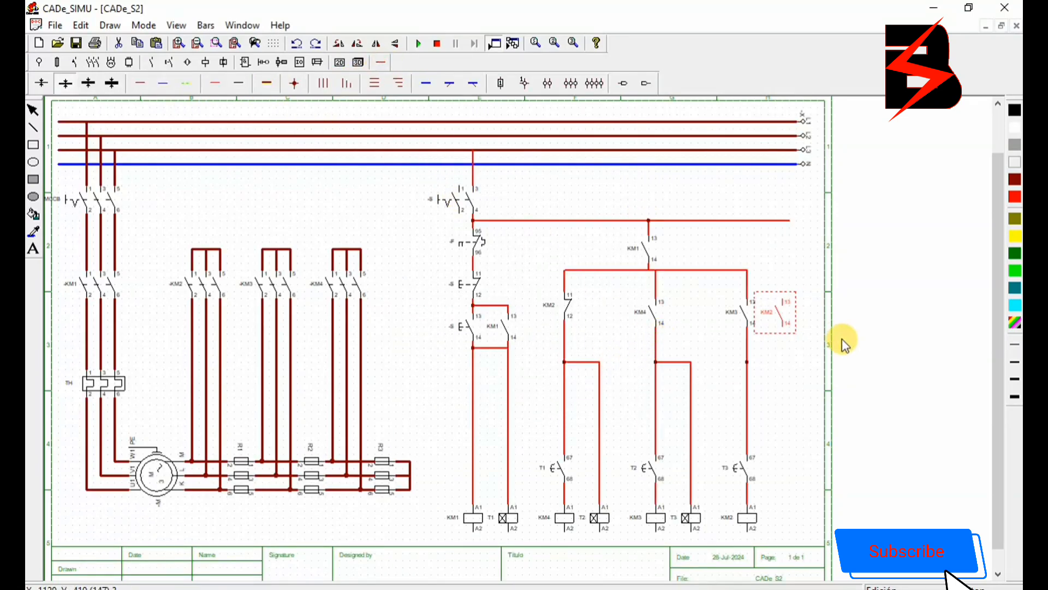
click(158, 83)
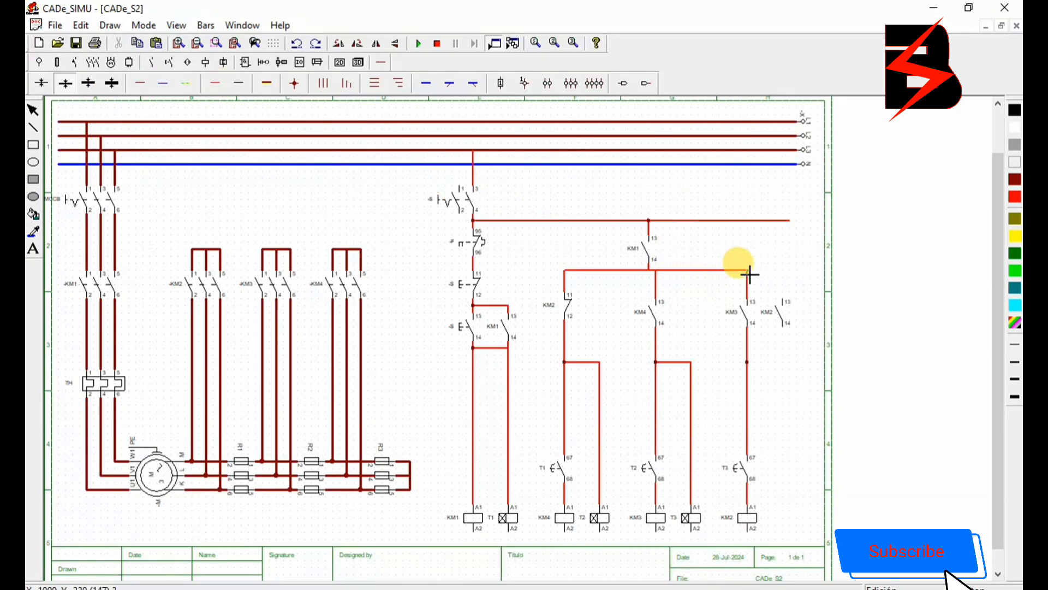
drag(752, 272, 783, 277)
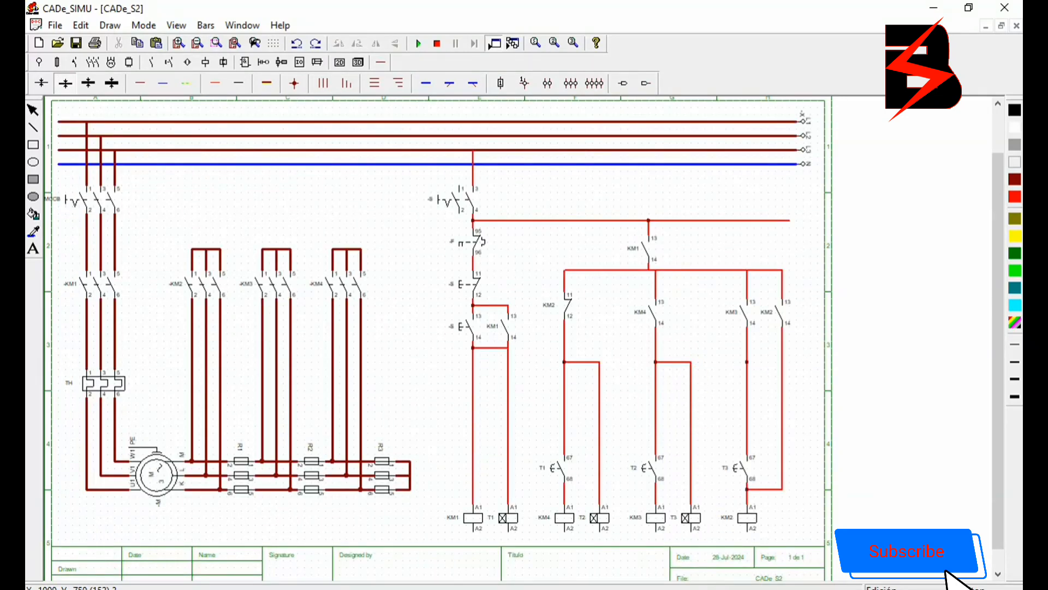
- Undo the surplus wire past contact KM1 and wire neutral through the two-pole control switch to the A2 terminals of all coils
key(ctrl+z)
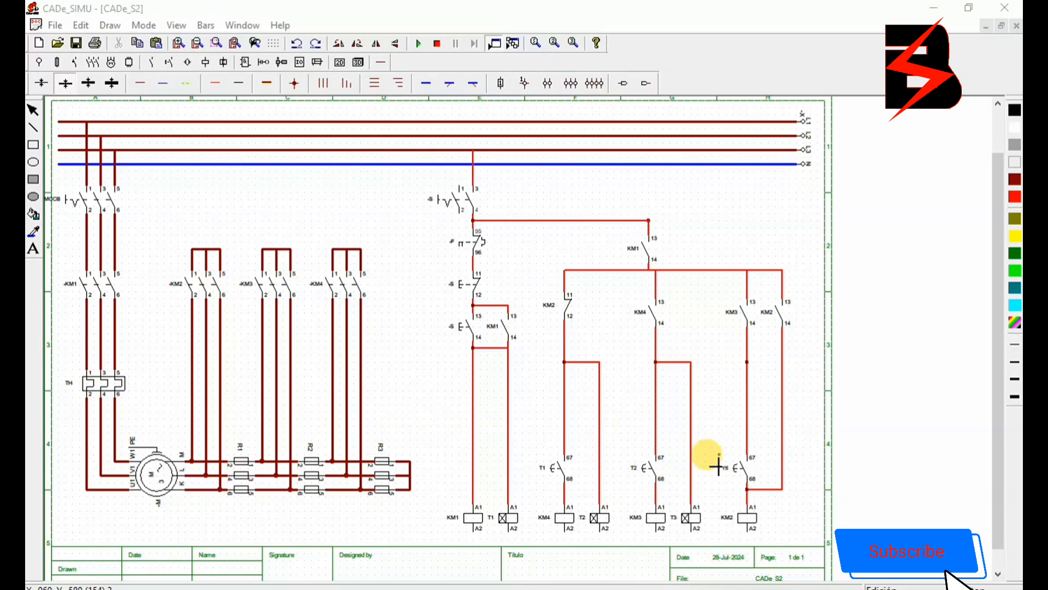
click(163, 84)
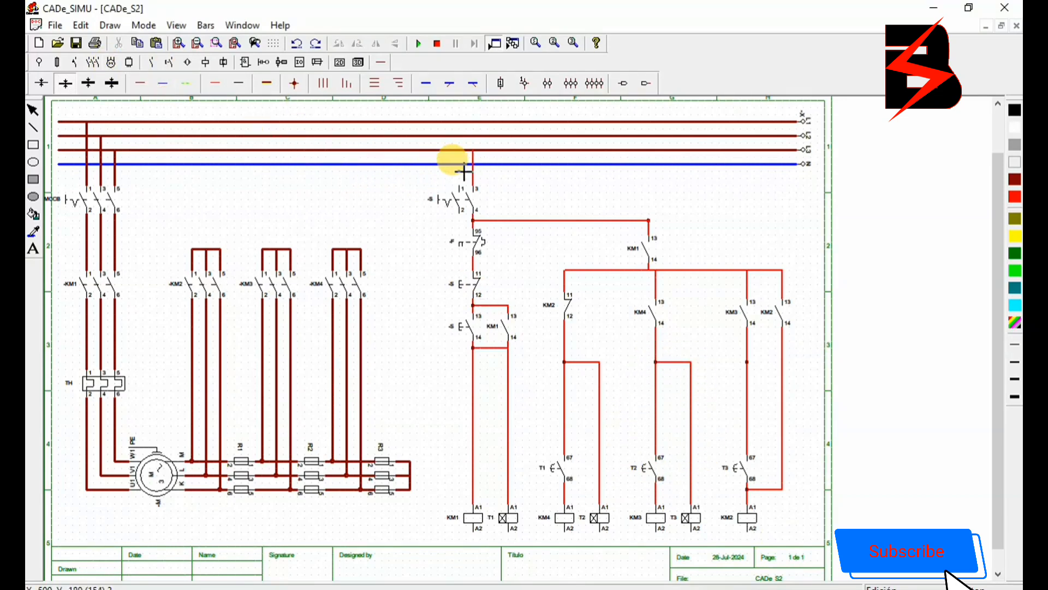
drag(459, 163, 749, 531)
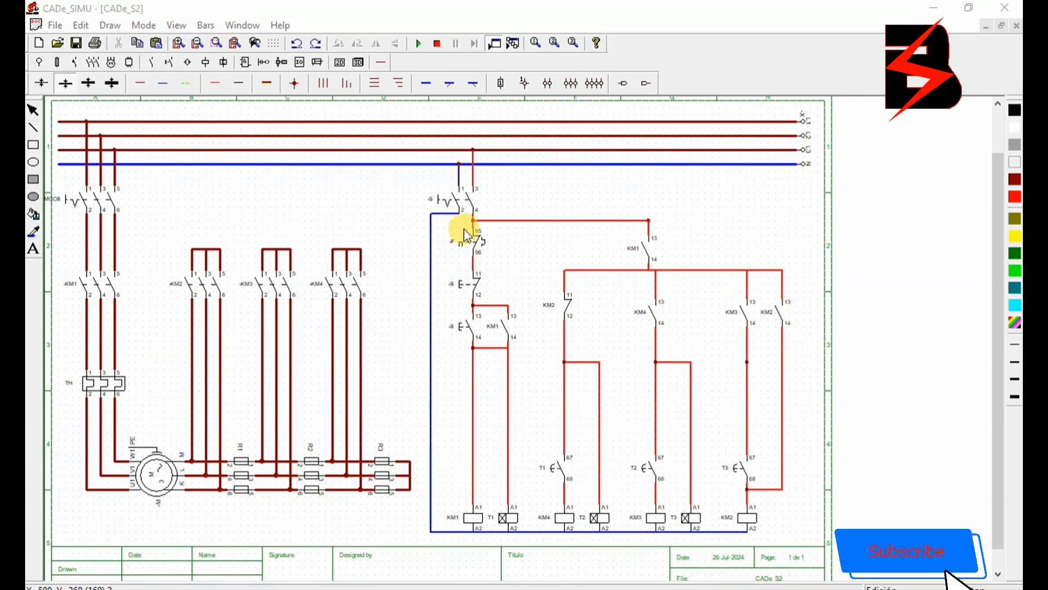
- Name the two-pole switch of the control circuit MCB and the overload contact 95-96 below it TH
double_click(464, 202)
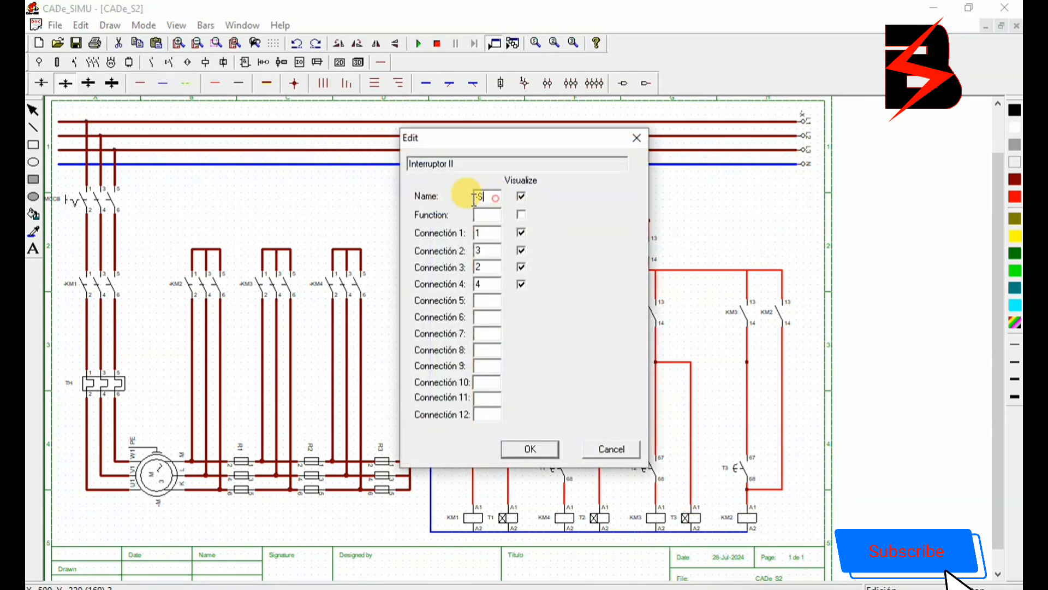
text(MCB)
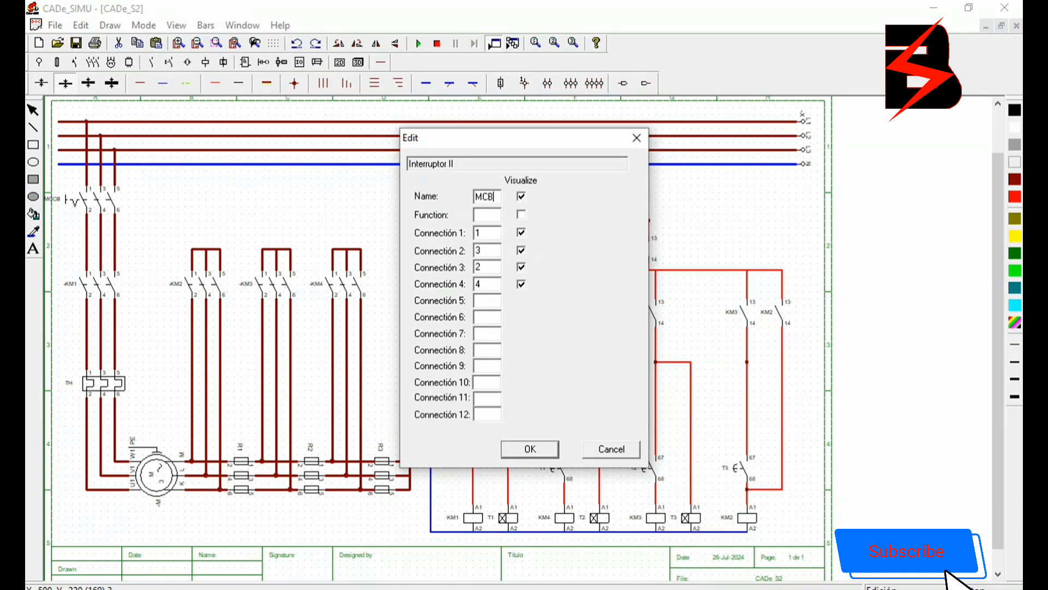
click(539, 451)
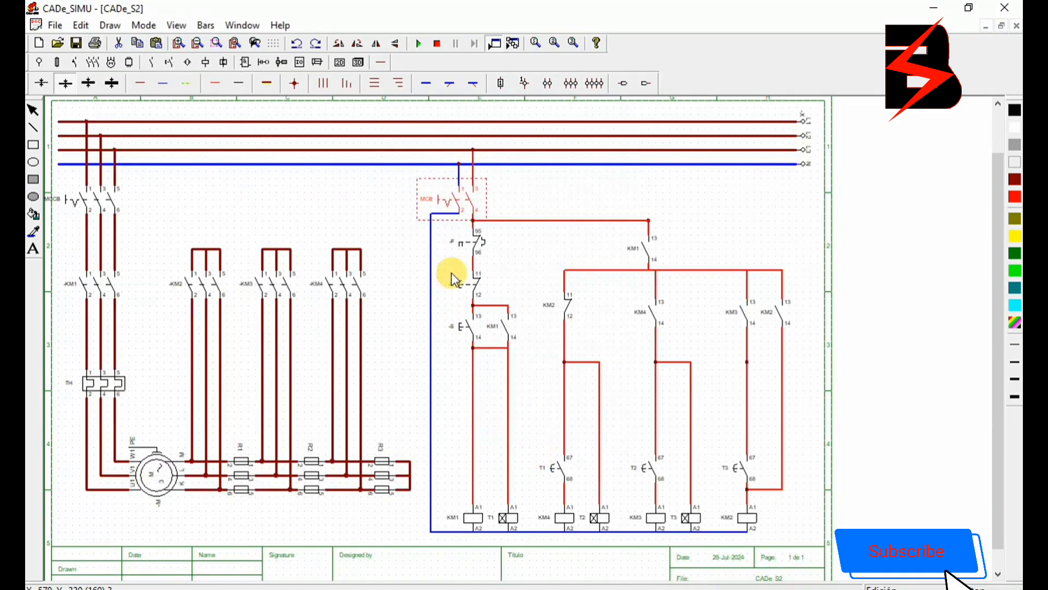
double_click(474, 247)
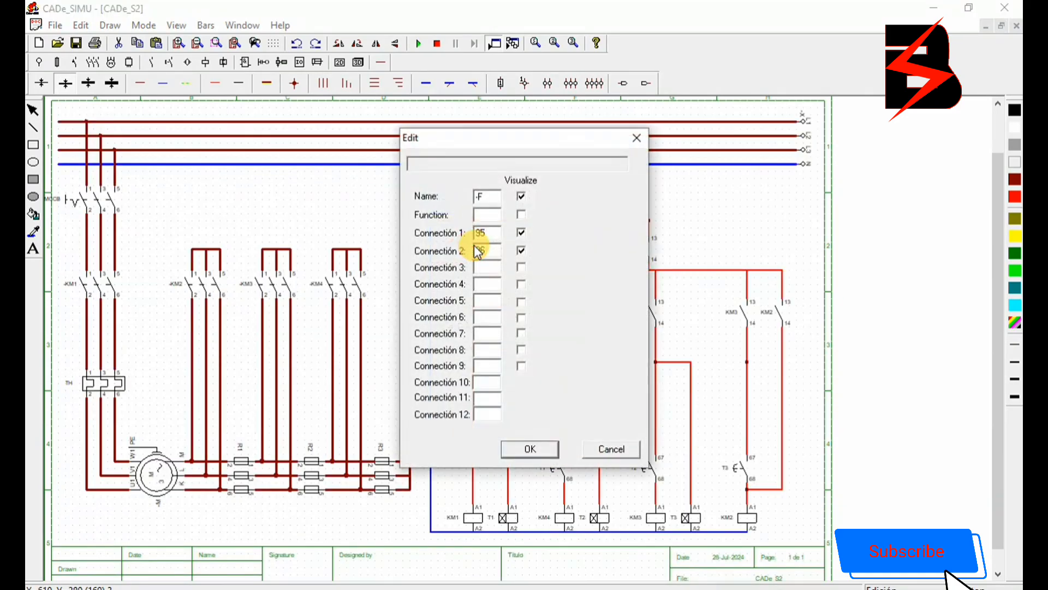
drag(490, 203, 439, 199)
text(TH)
click(529, 451)
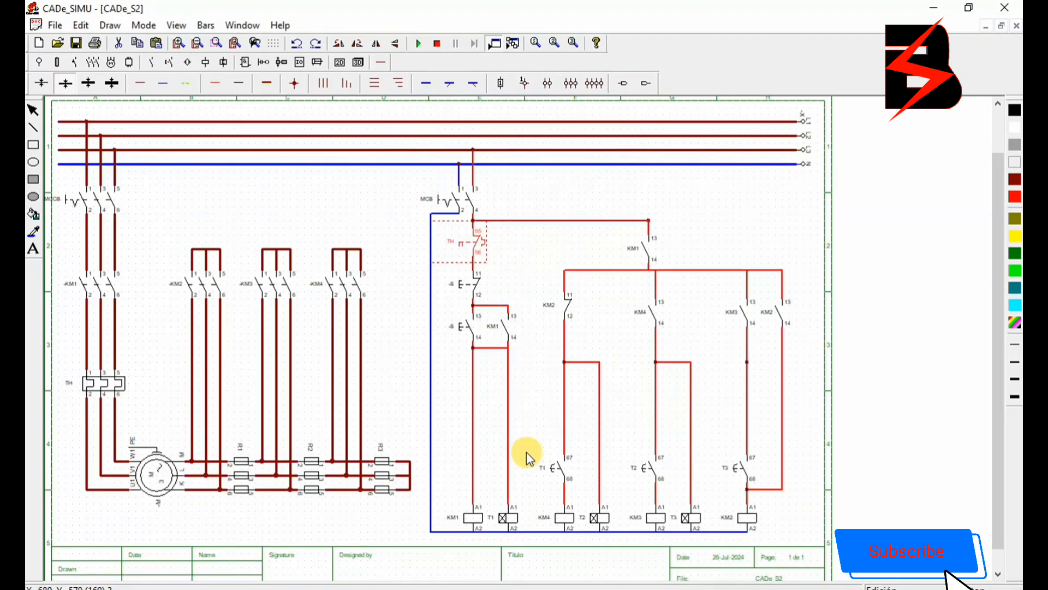
- Name the normally closed pushbutton STOP and the normally open pushbutton START
double_click(469, 289)
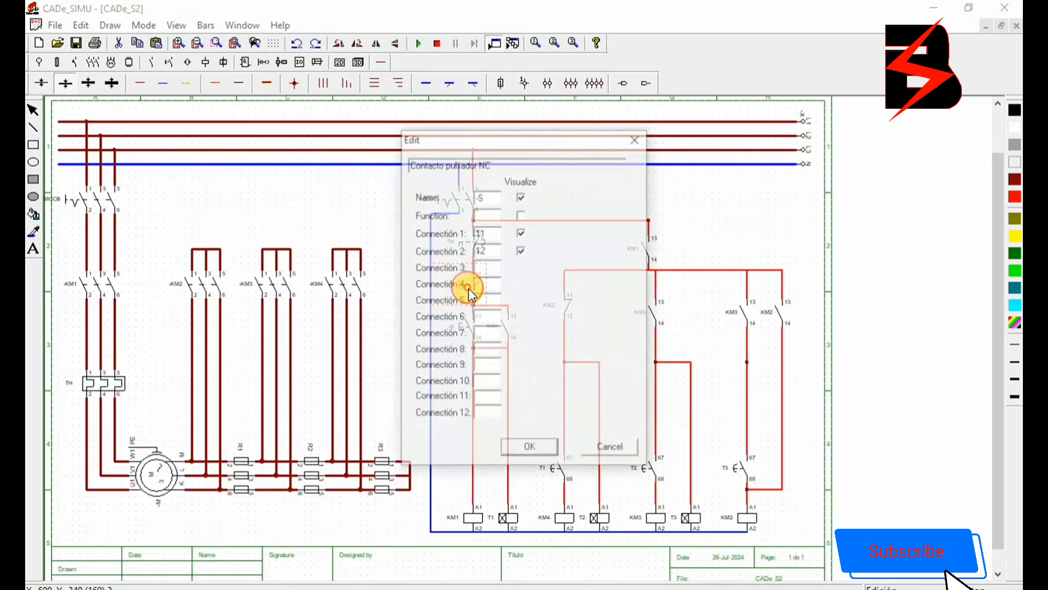
drag(483, 198, 447, 203)
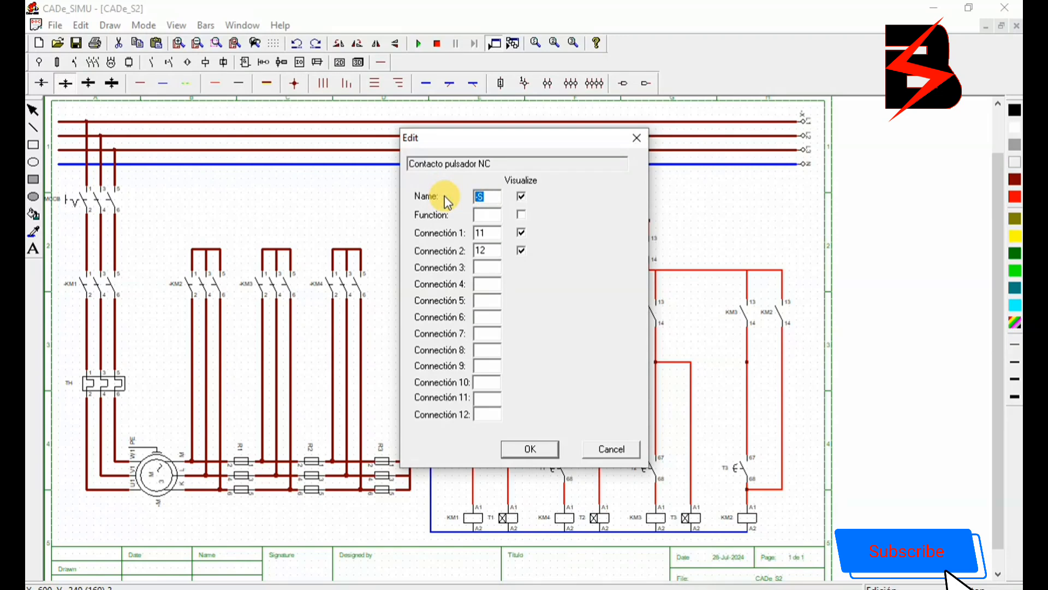
text(S)
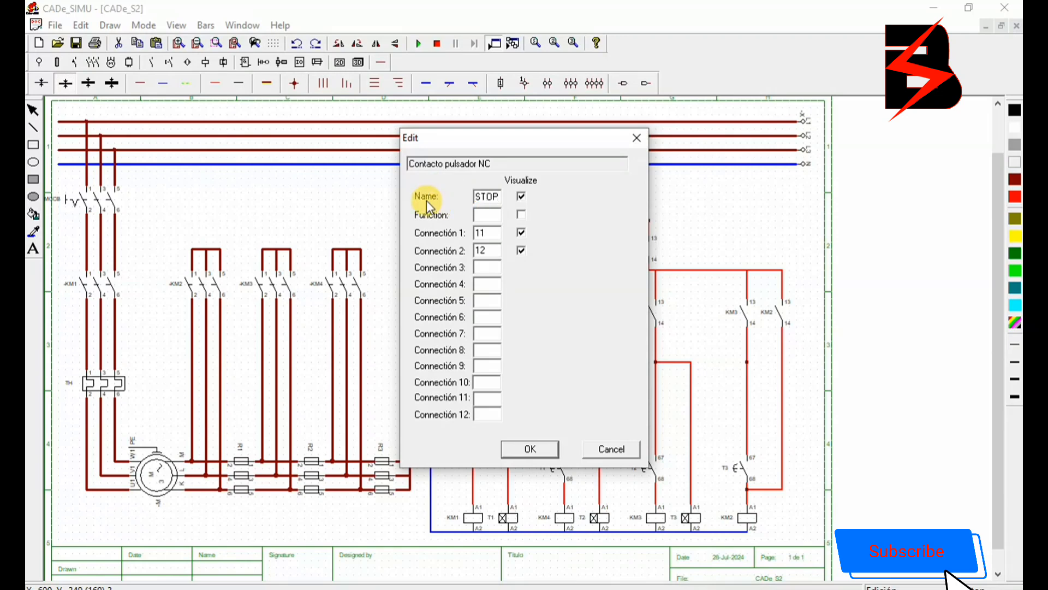
click(534, 449)
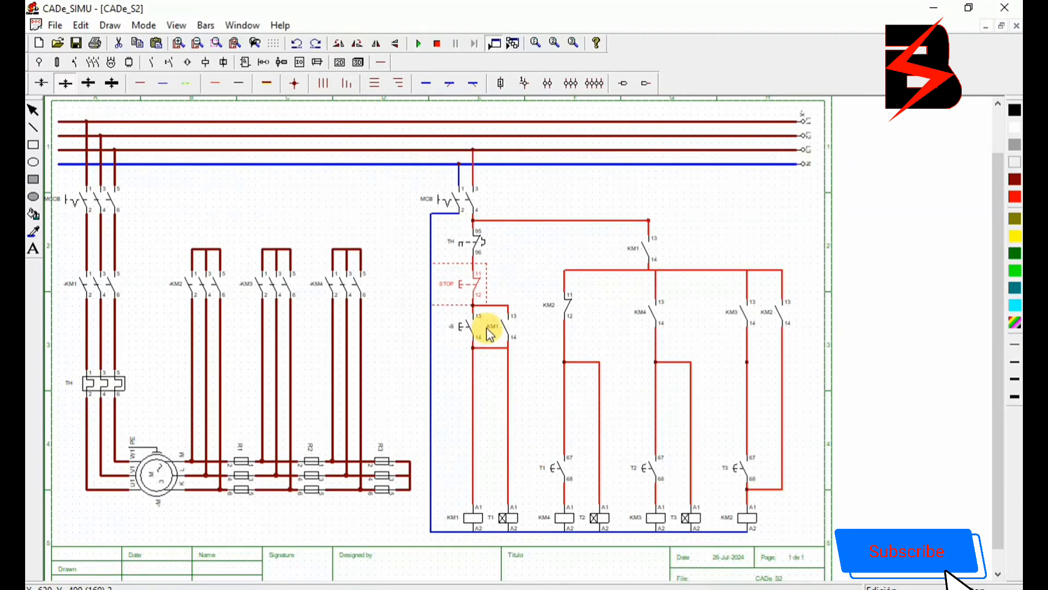
double_click(464, 326)
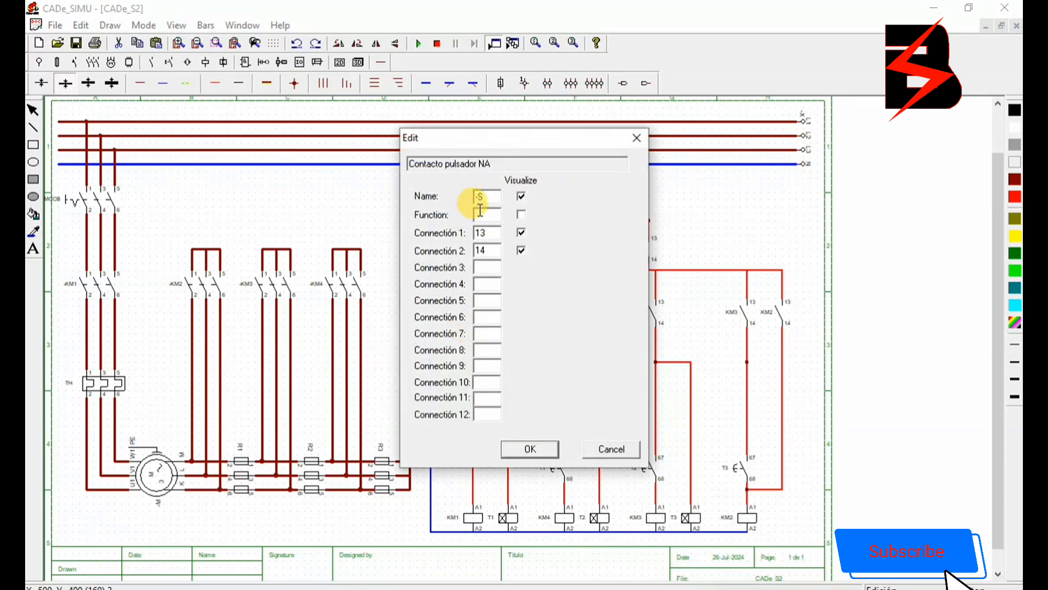
double_click(488, 196)
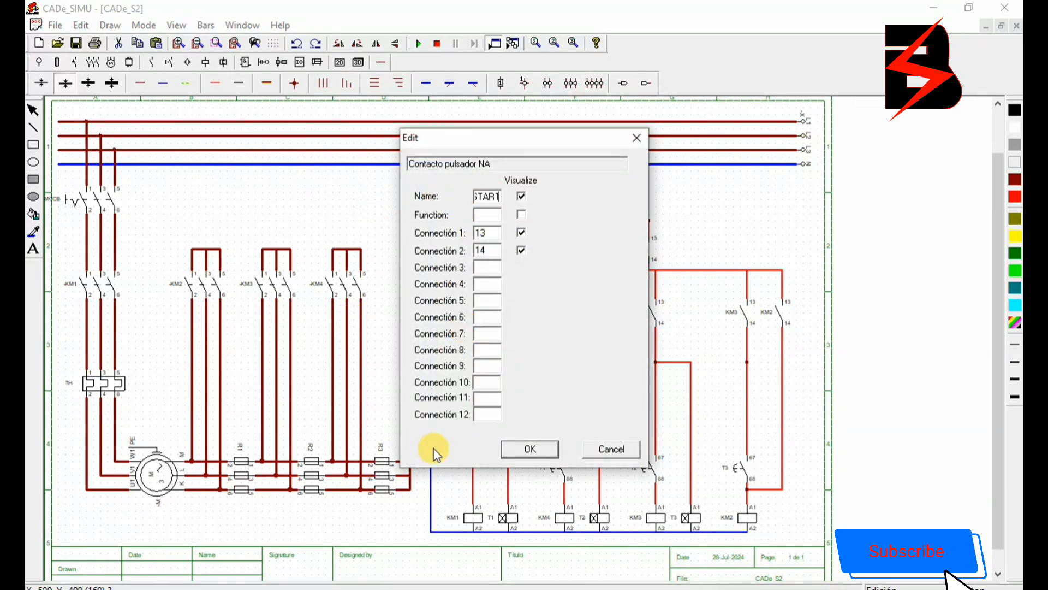
click(531, 449)
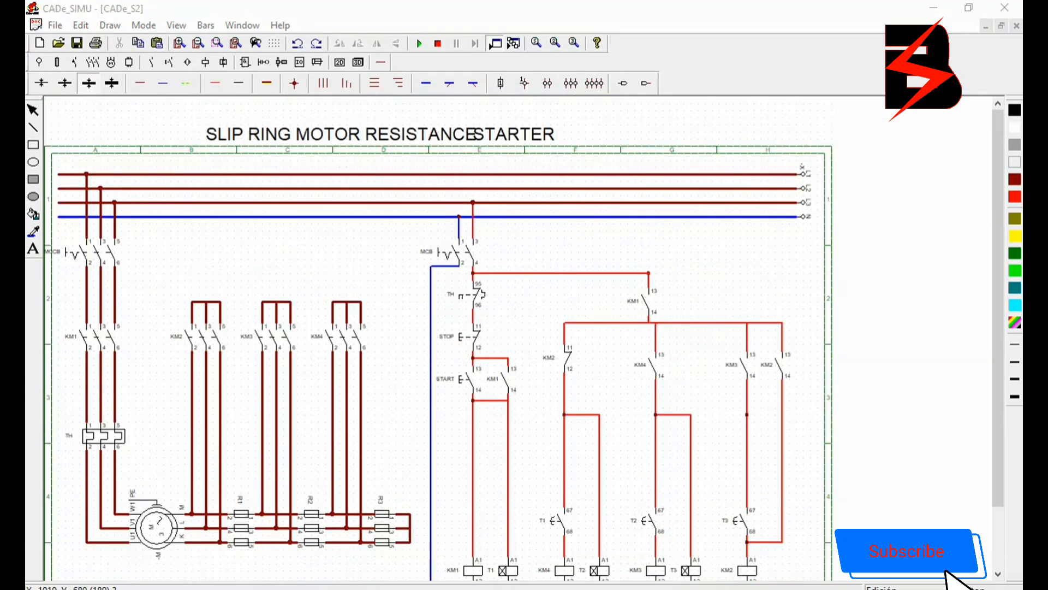
- Delete the vertical and horizontal wires that branch off above contact T1 to timer coil T2
drag(1000, 437, 998, 481)
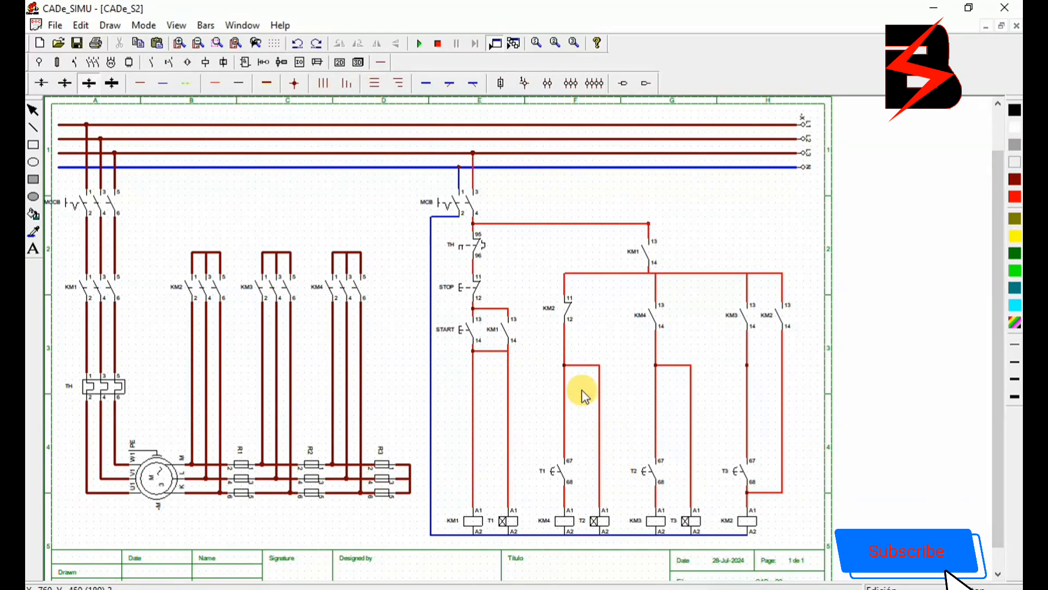
click(602, 474)
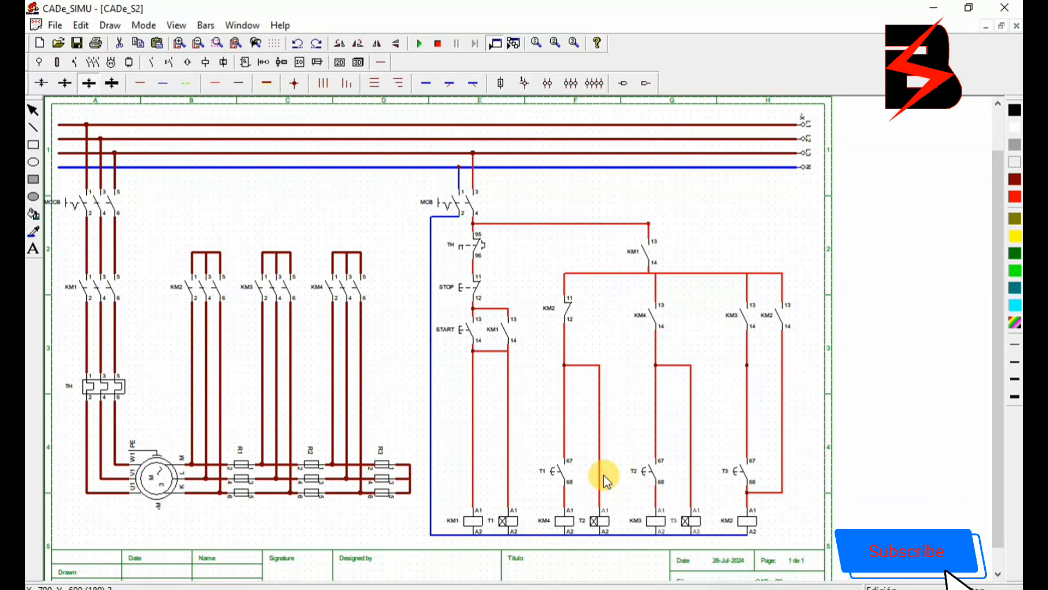
key(Delete)
click(584, 366)
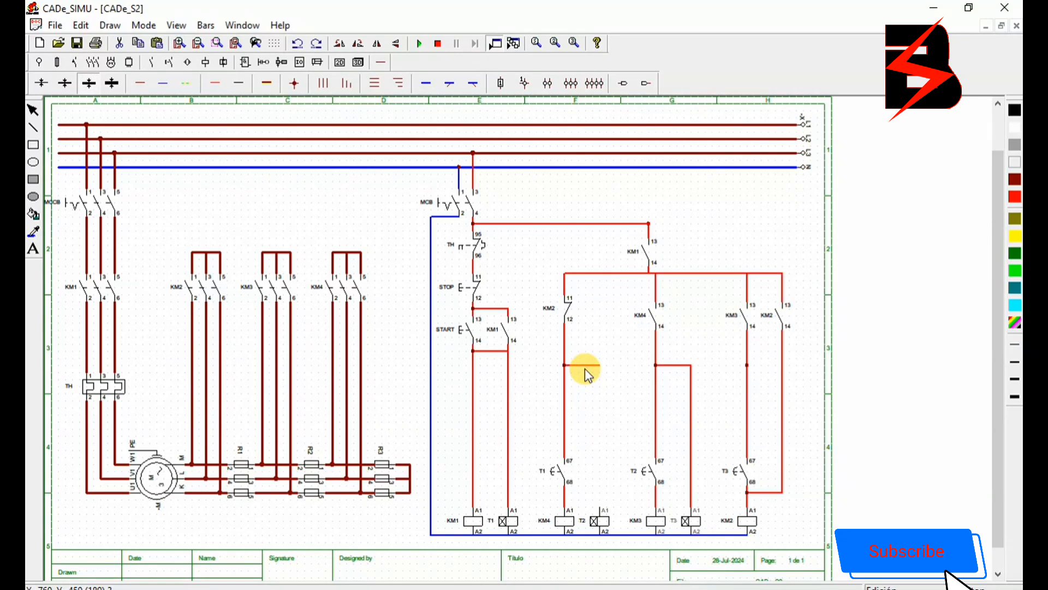
key(Delete)
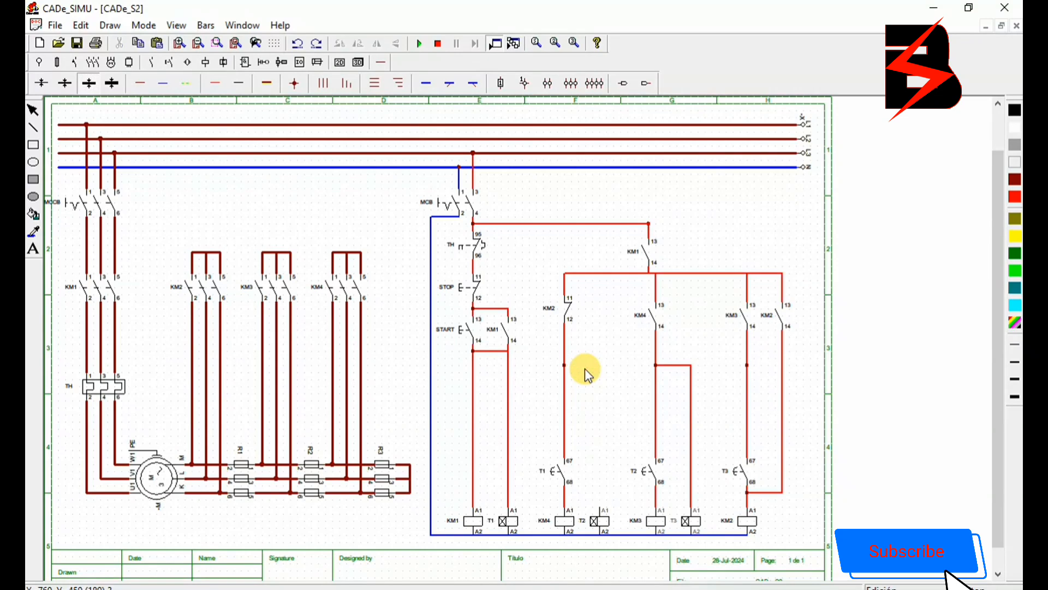
- Wire timer coil T2 in parallel with coil KM4, branching off directly below contact T1
click(217, 83)
click(568, 494)
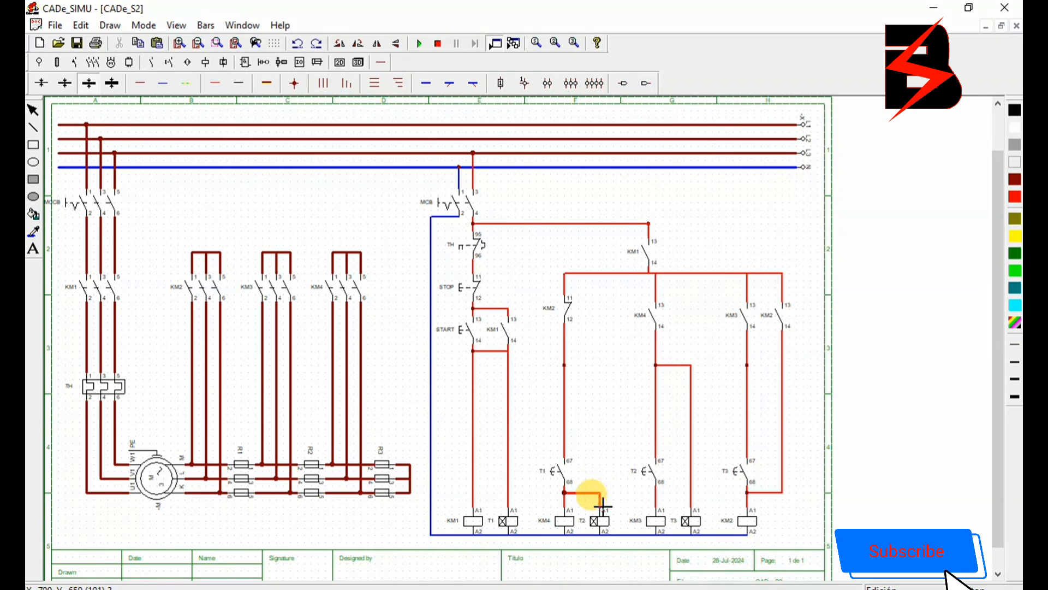
click(602, 497)
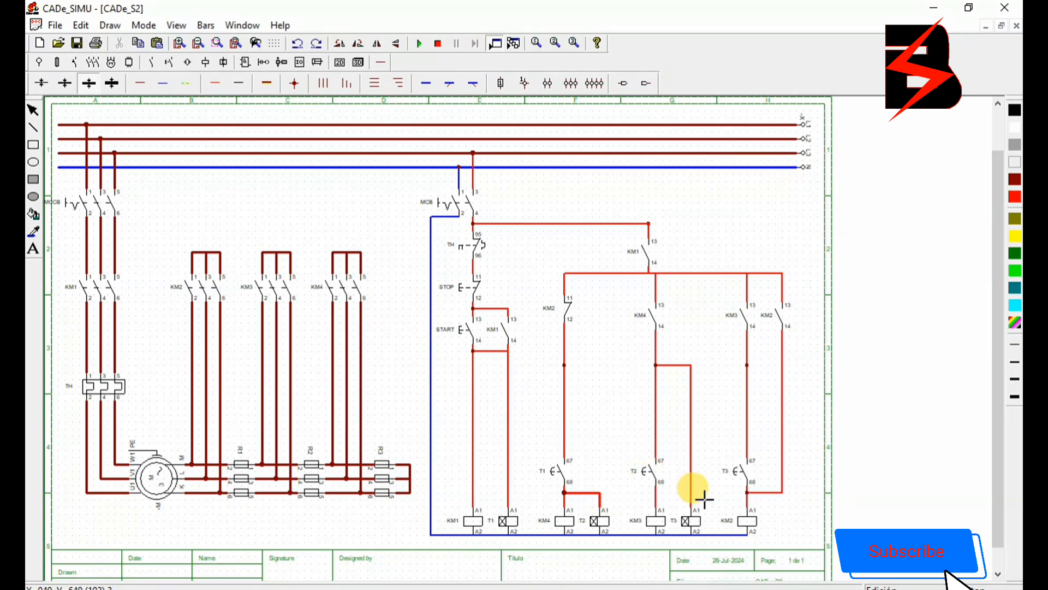
right_click(659, 497)
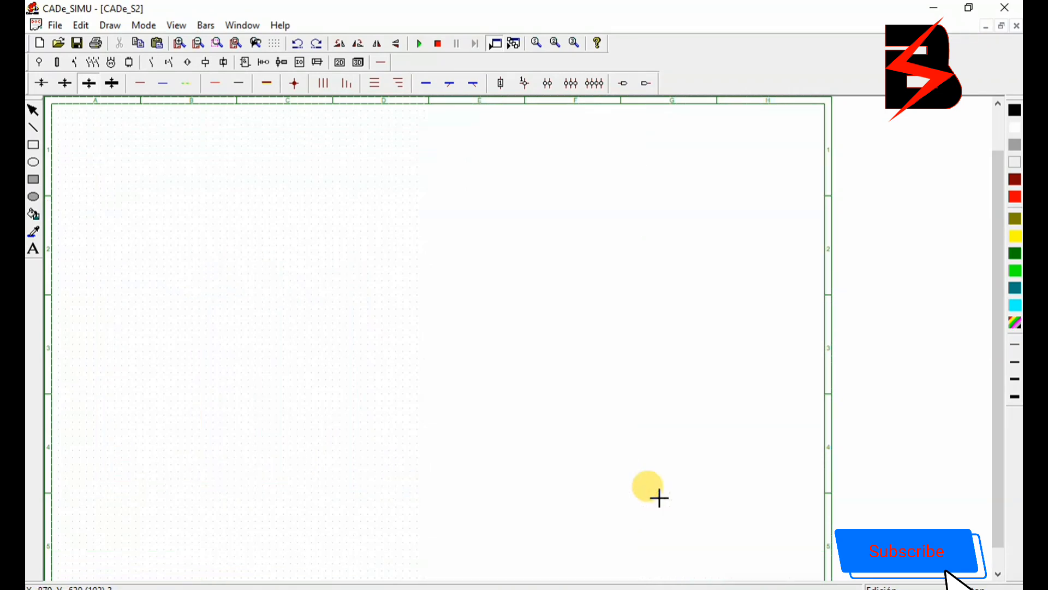
- Reroute the supply of timer coil T3 to branch off below contact T2, deleting its old branch wires above that contact
click(696, 457)
key(Delete)
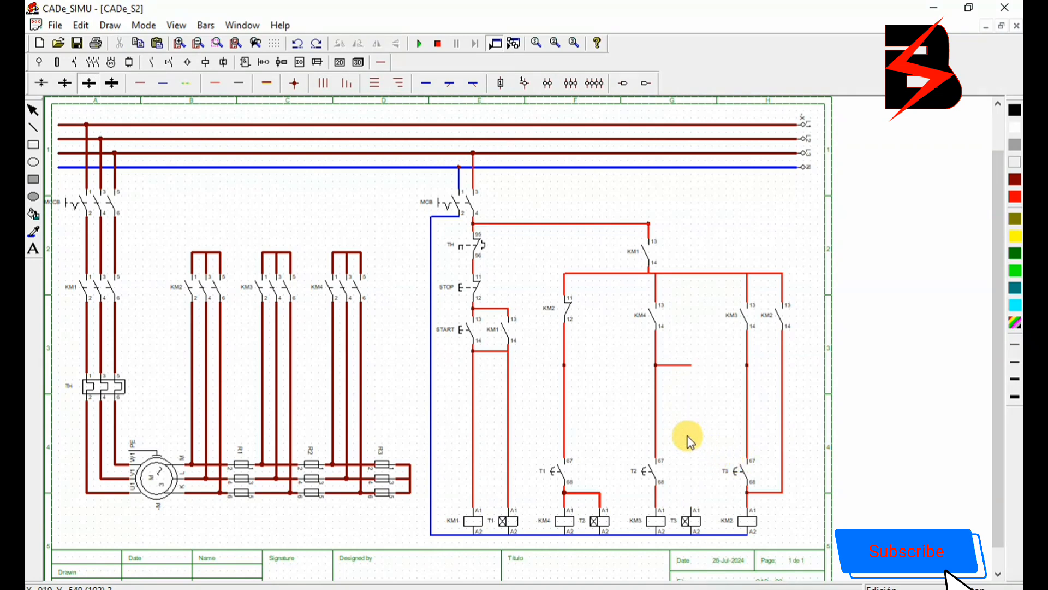
click(216, 83)
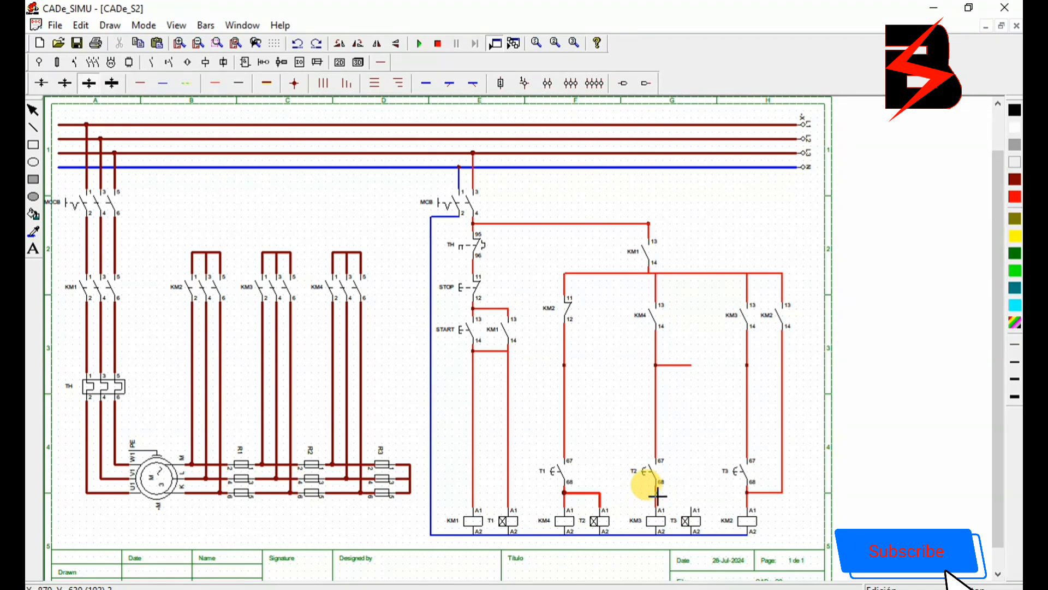
mouse_move(658, 496)
mouse_down()
mouse_move(695, 498)
mouse_move(692, 509)
mouse_up()
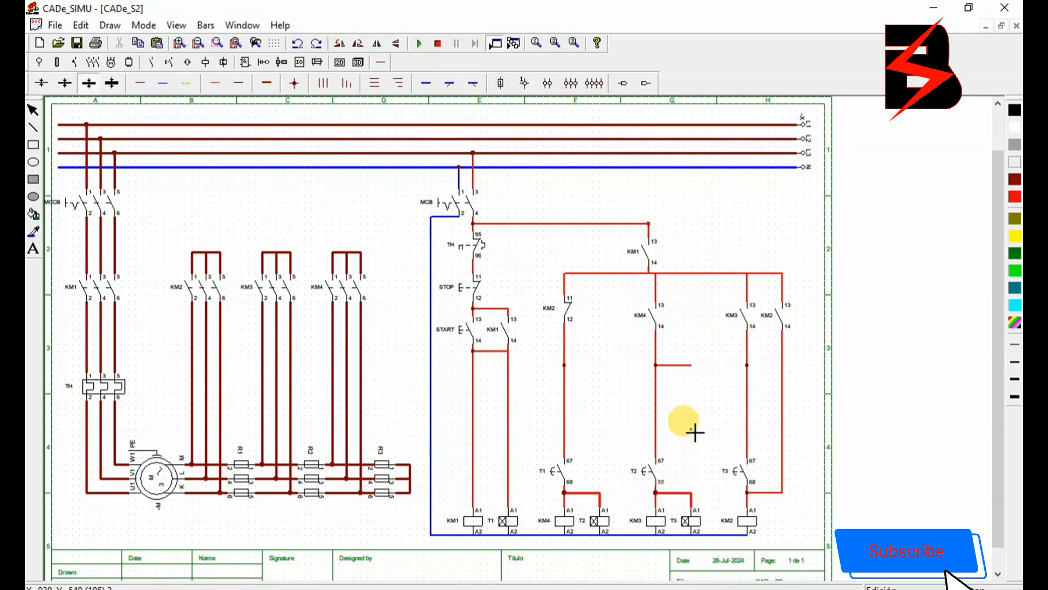
right_click(685, 413)
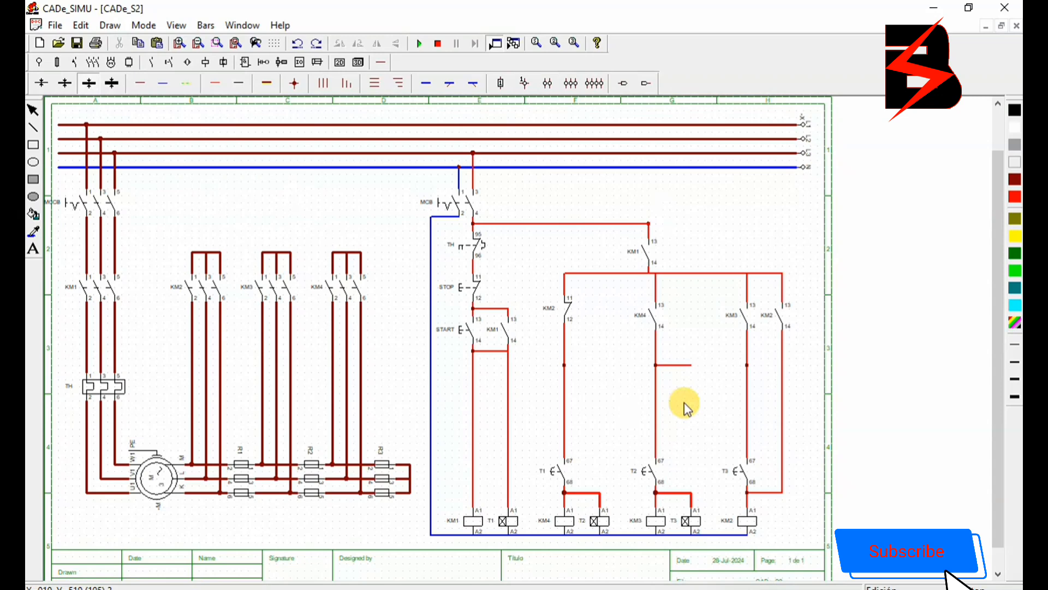
click(673, 373)
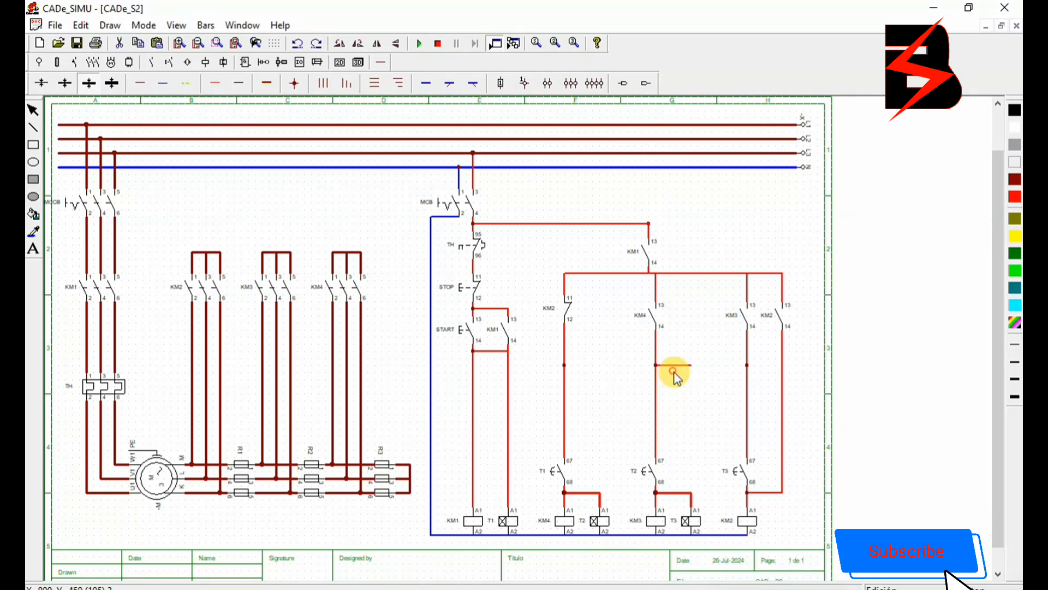
key(Delete)
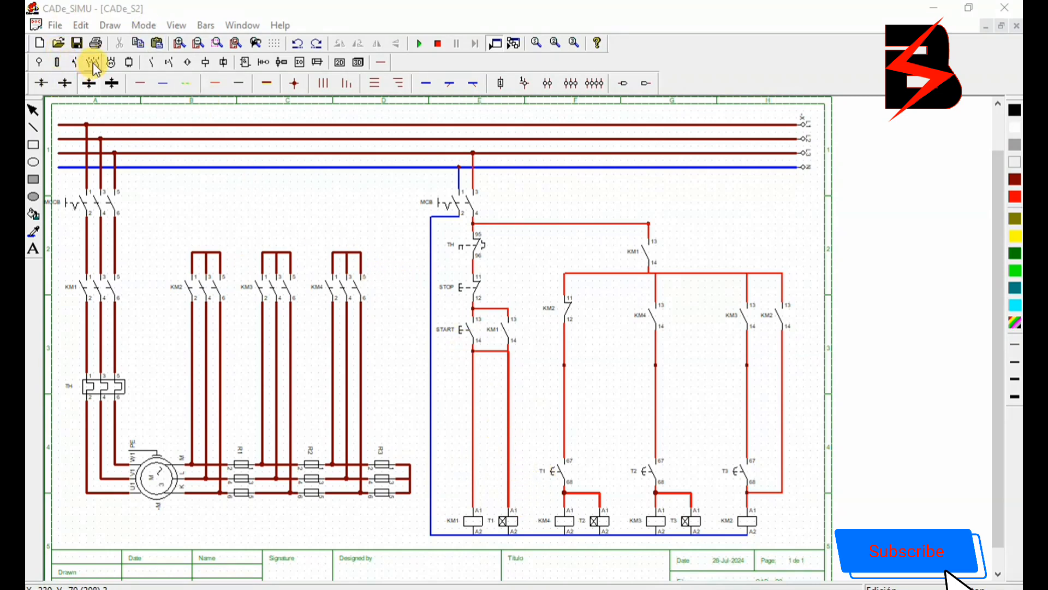
- Open a gap in the vertical wire between the KM1 holding contact and timer coil T1
click(517, 429)
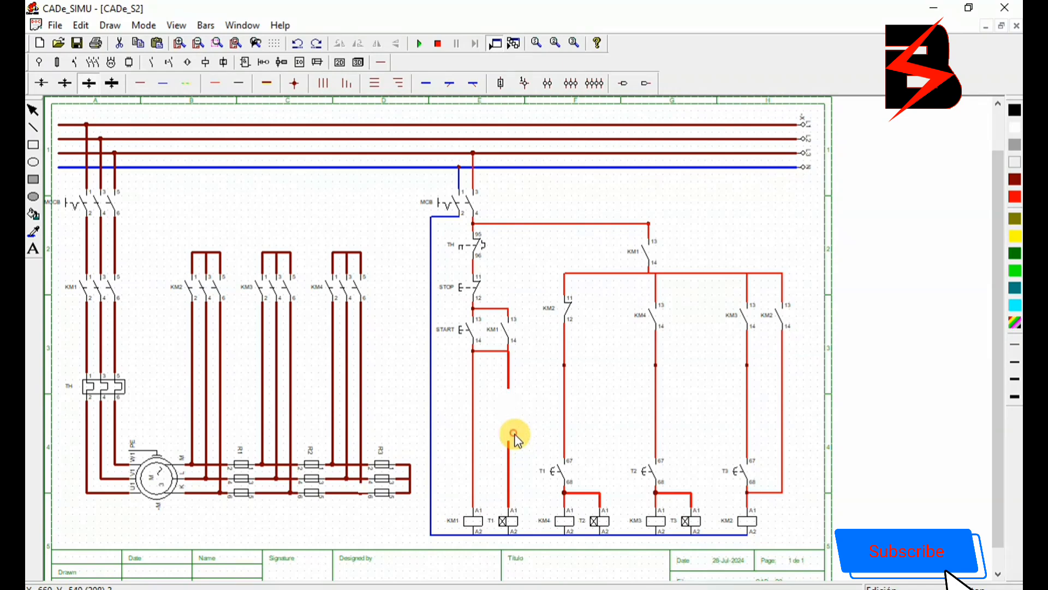
click(515, 437)
key(Delete)
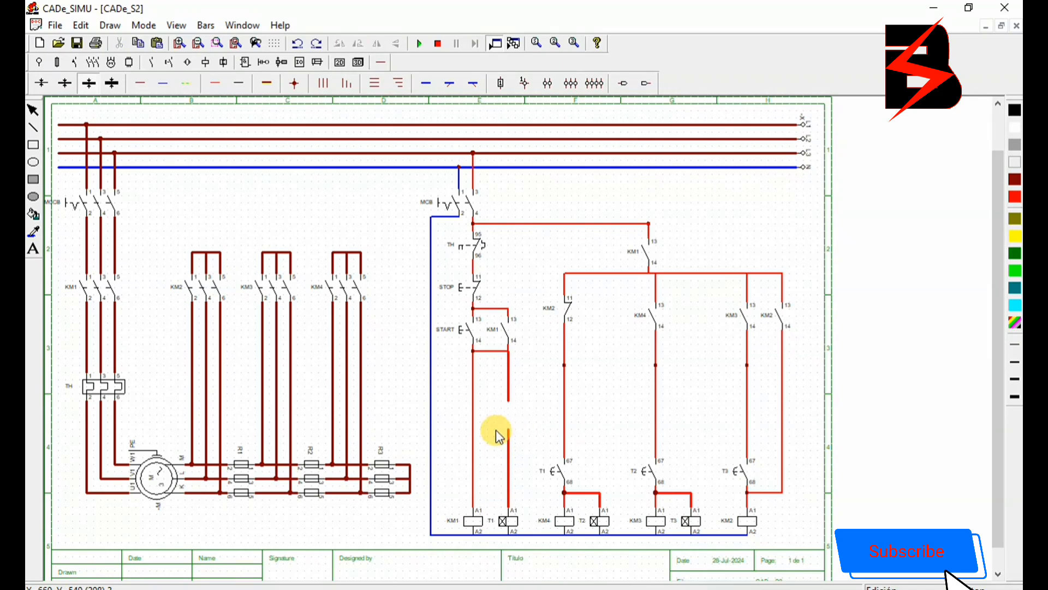
- Insert a normally closed auxiliary contact 11-12 into the gap above timer coil T1 and name it KM2
click(168, 63)
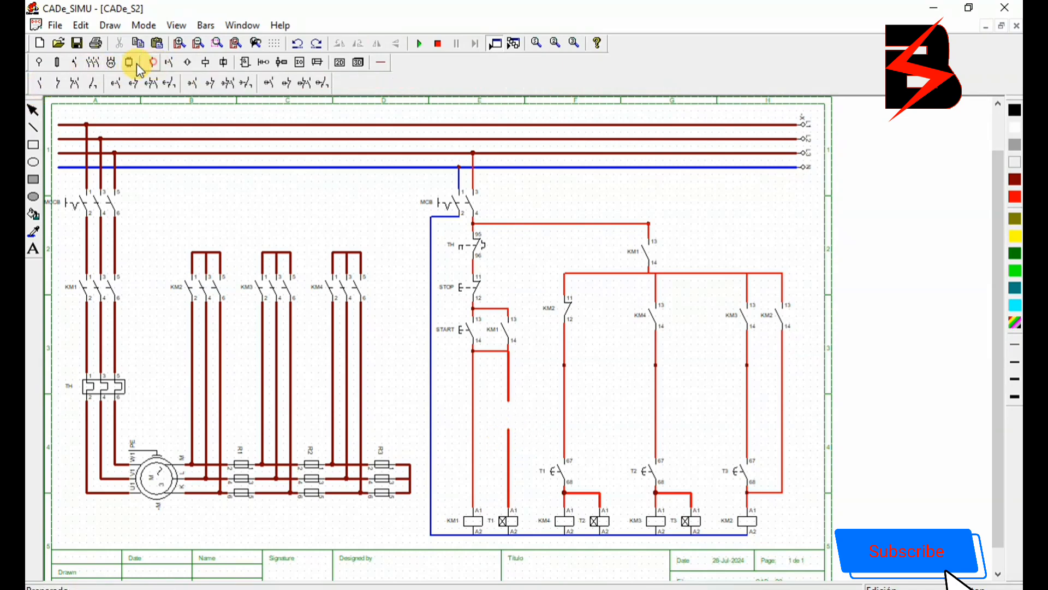
click(57, 83)
click(512, 407)
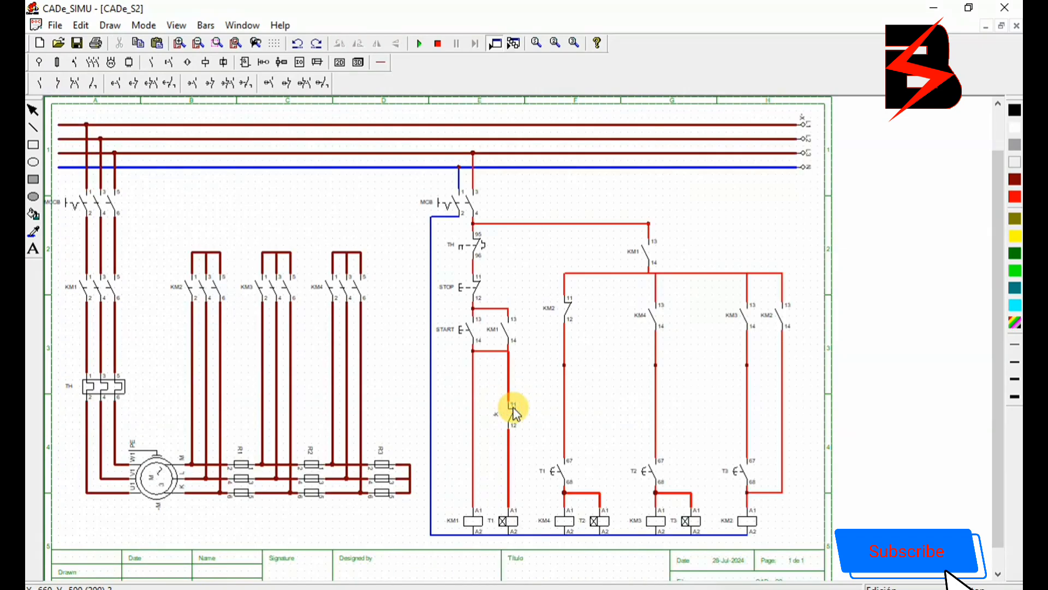
double_click(512, 407)
double_click(491, 234)
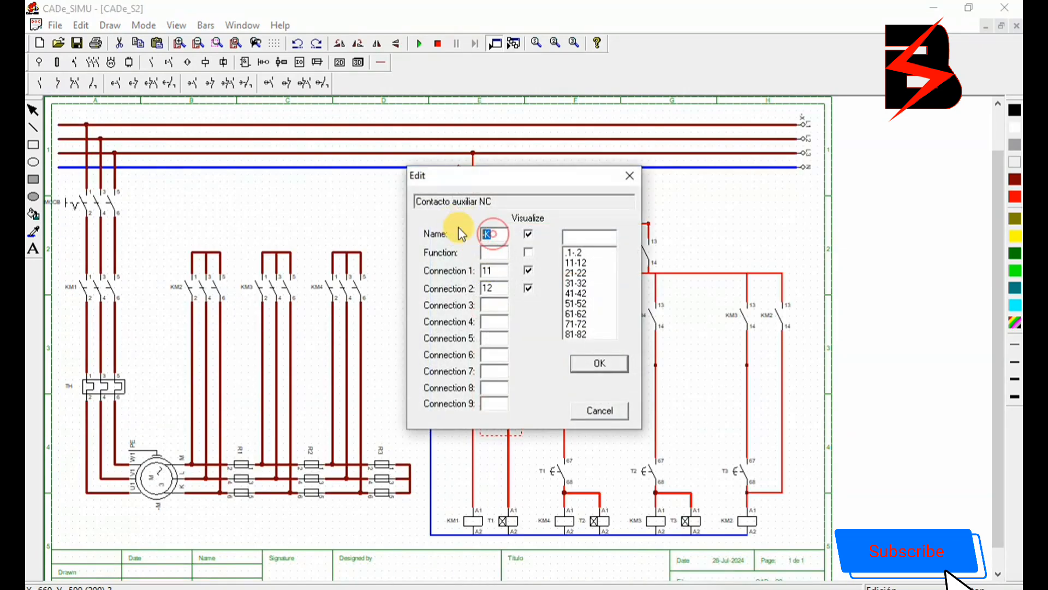
text(KM2)
click(601, 363)
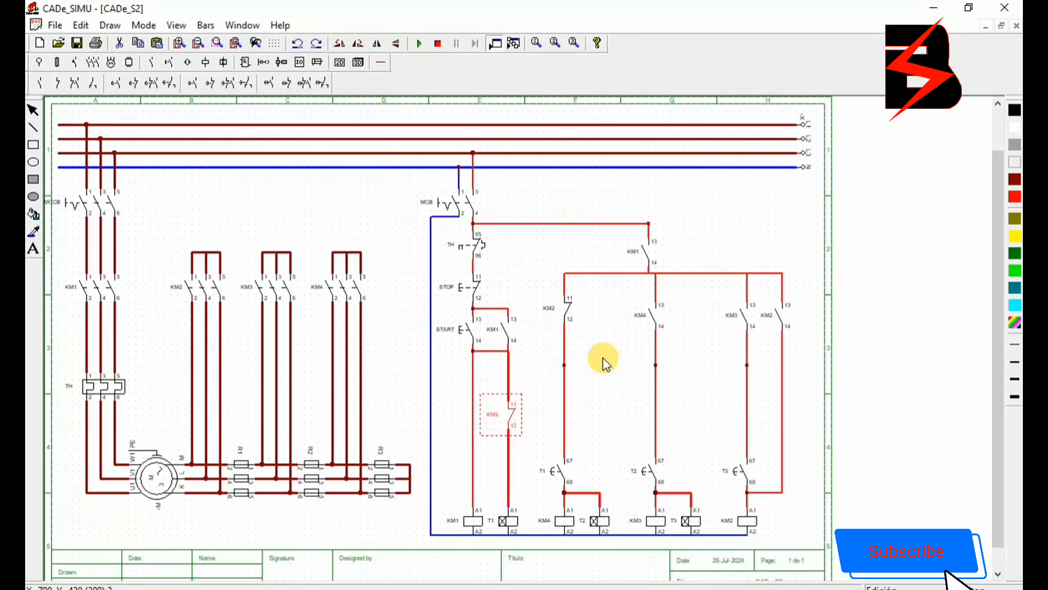
click(489, 462)
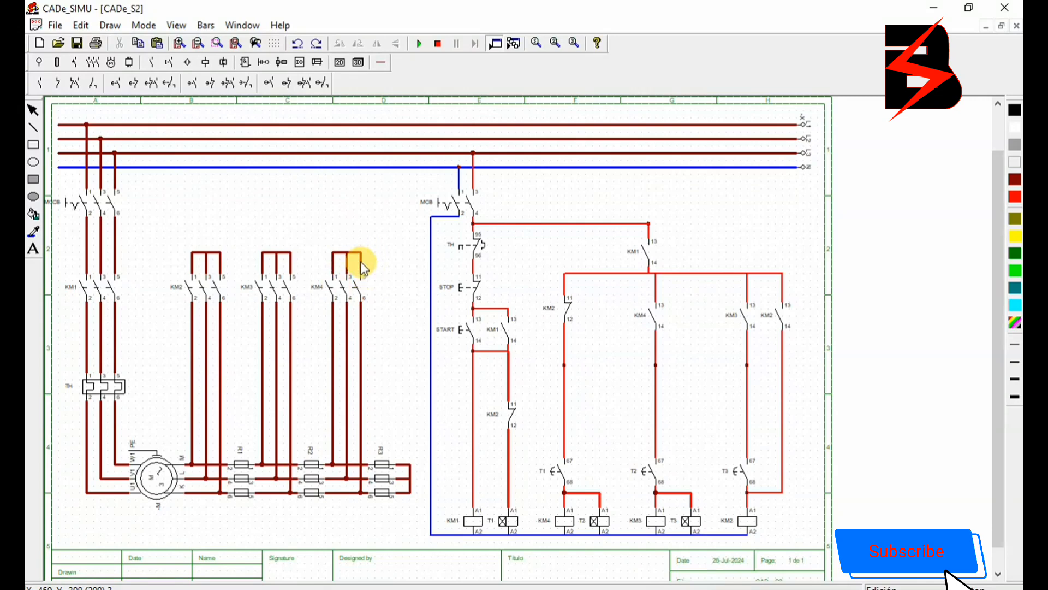
- Start the simulation, switch on the MCCB and MCB, and actuate START to test the starting sequence
click(419, 44)
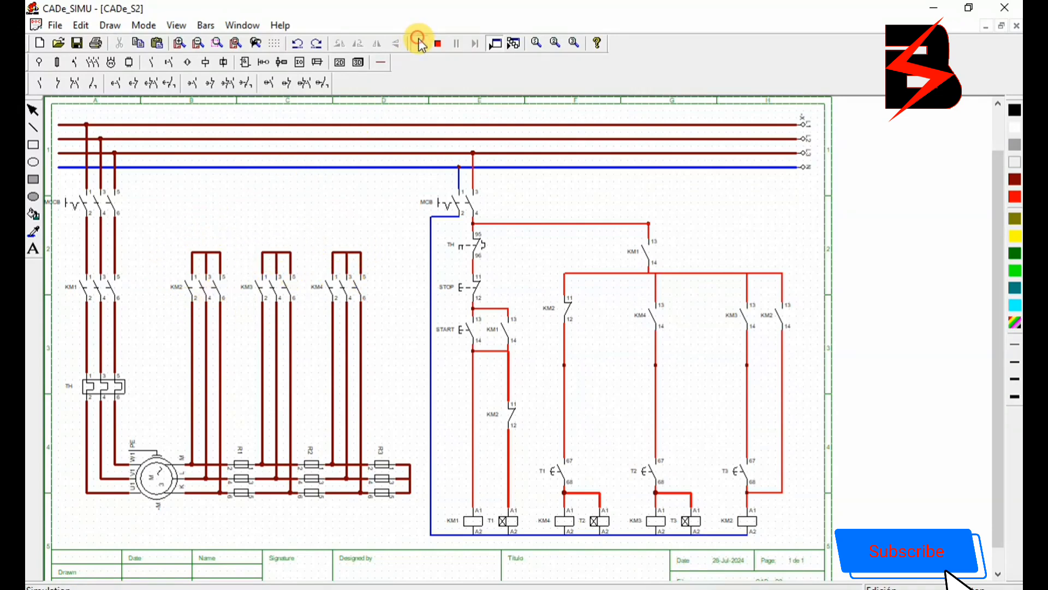
click(111, 201)
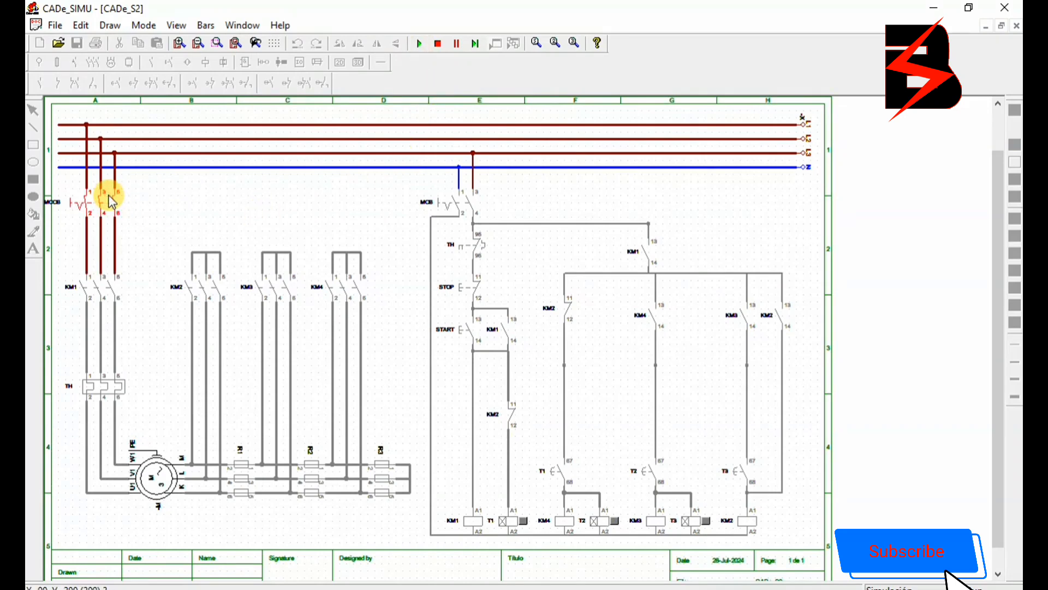
click(461, 207)
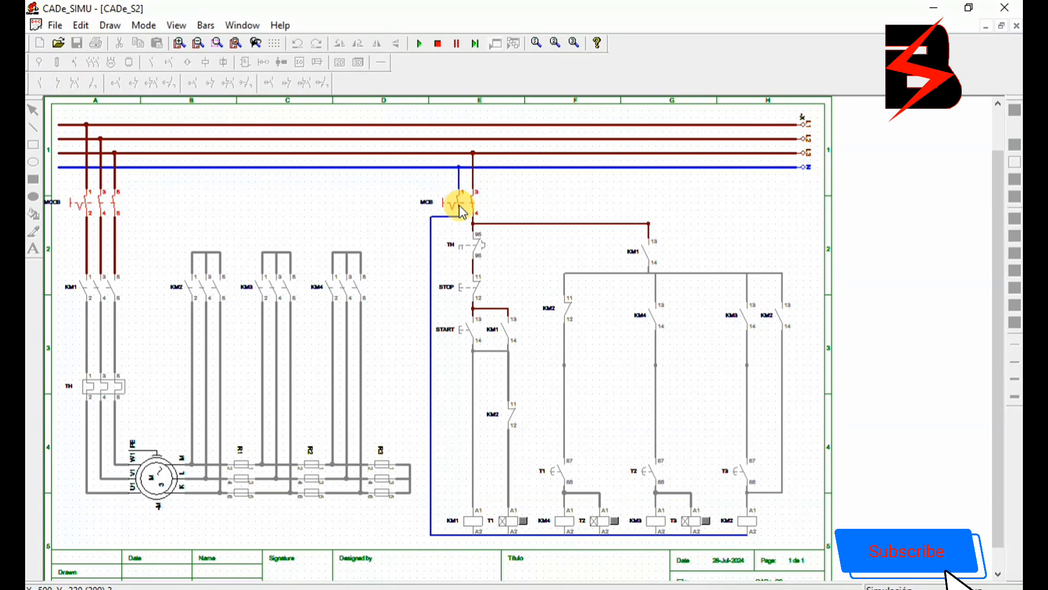
click(467, 333)
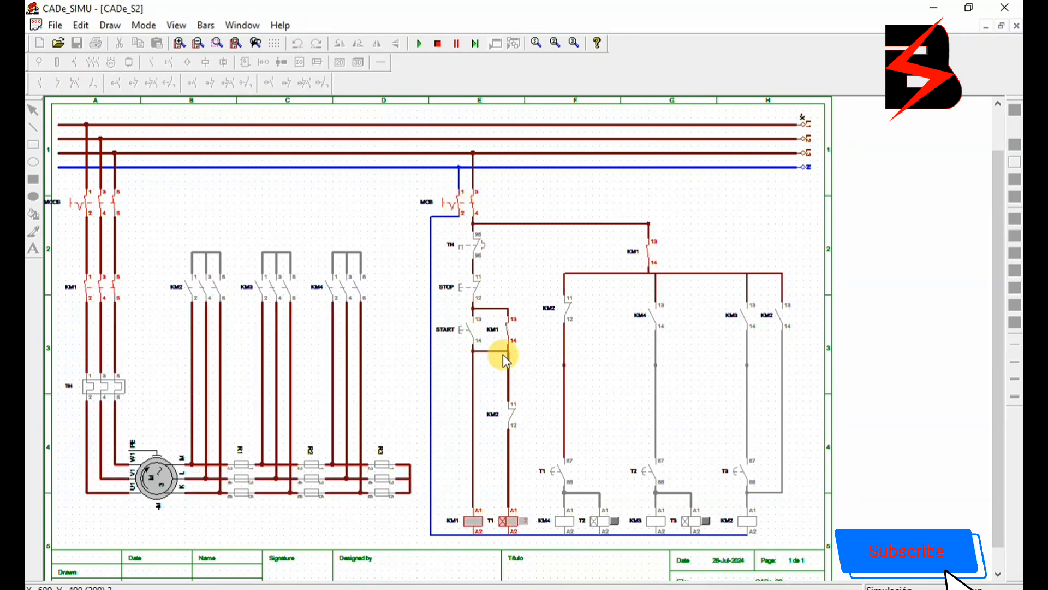
click(780, 589)
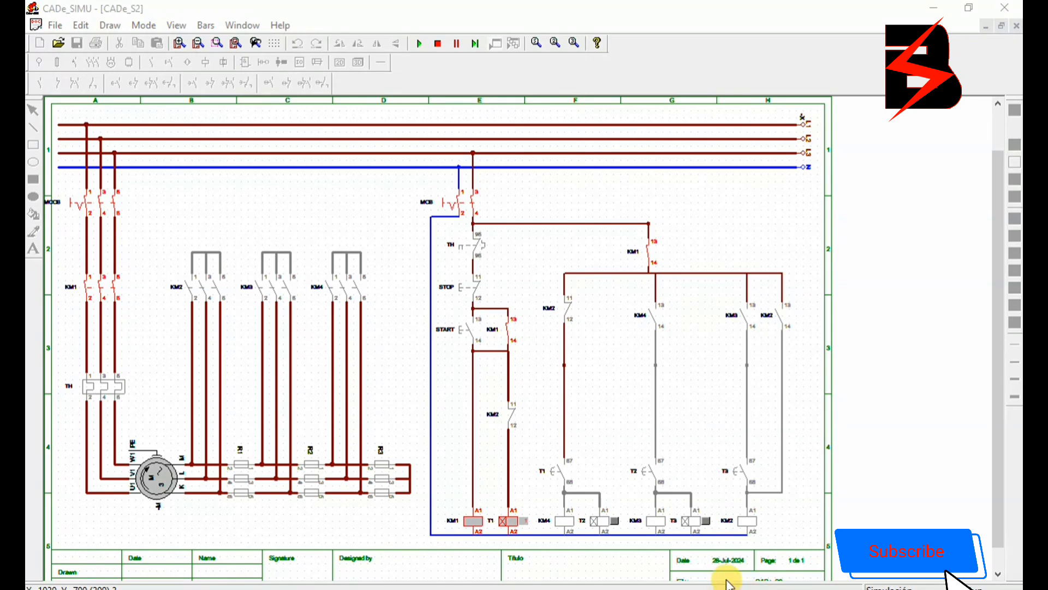
- Stop the simulation and adjust the time delay of timer coil T1, keeping the x 1 Seg range
click(438, 43)
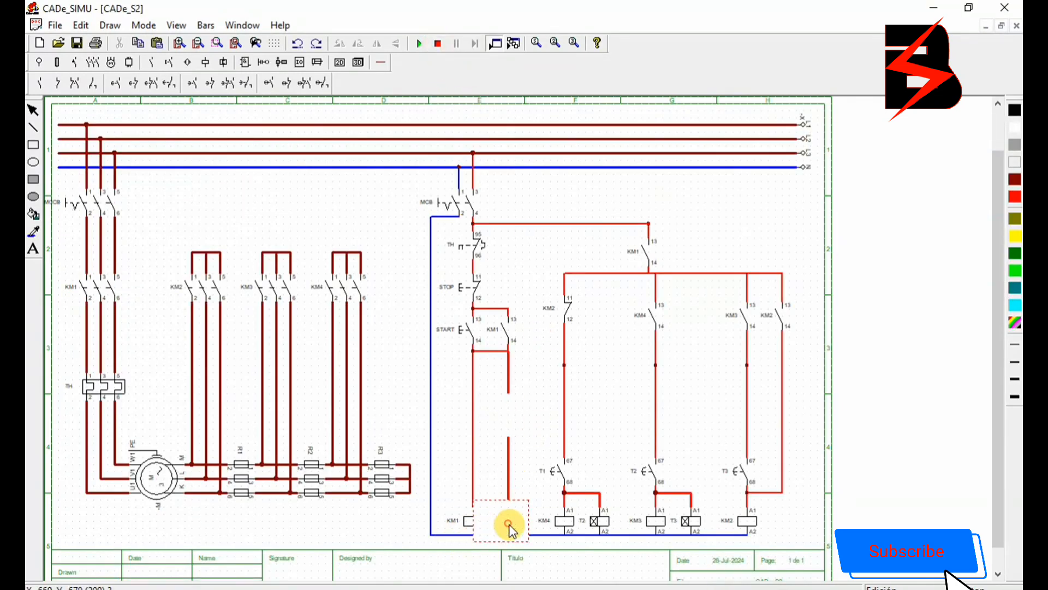
double_click(505, 521)
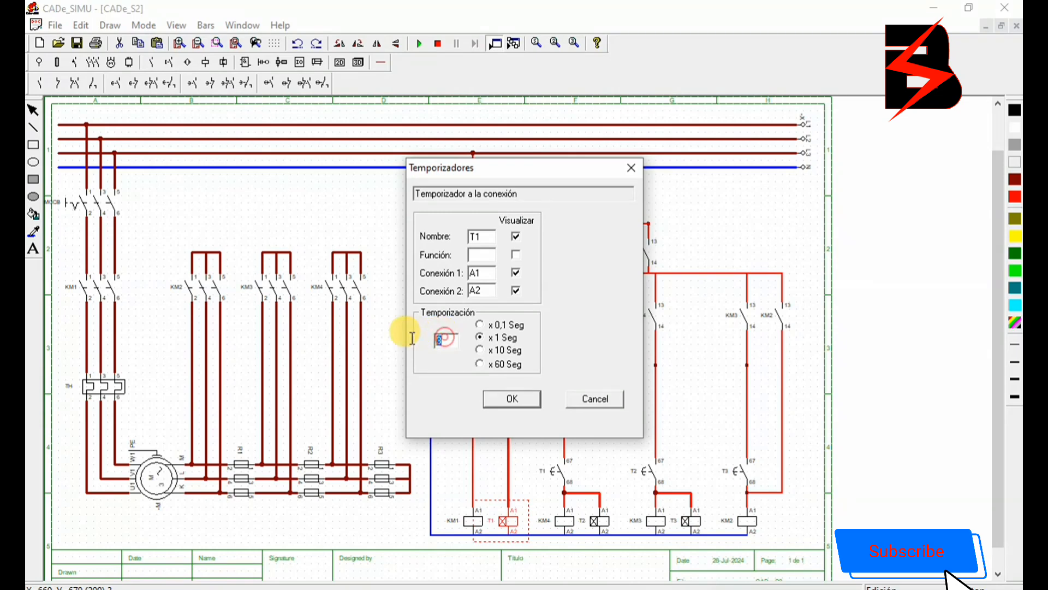
key(Return)
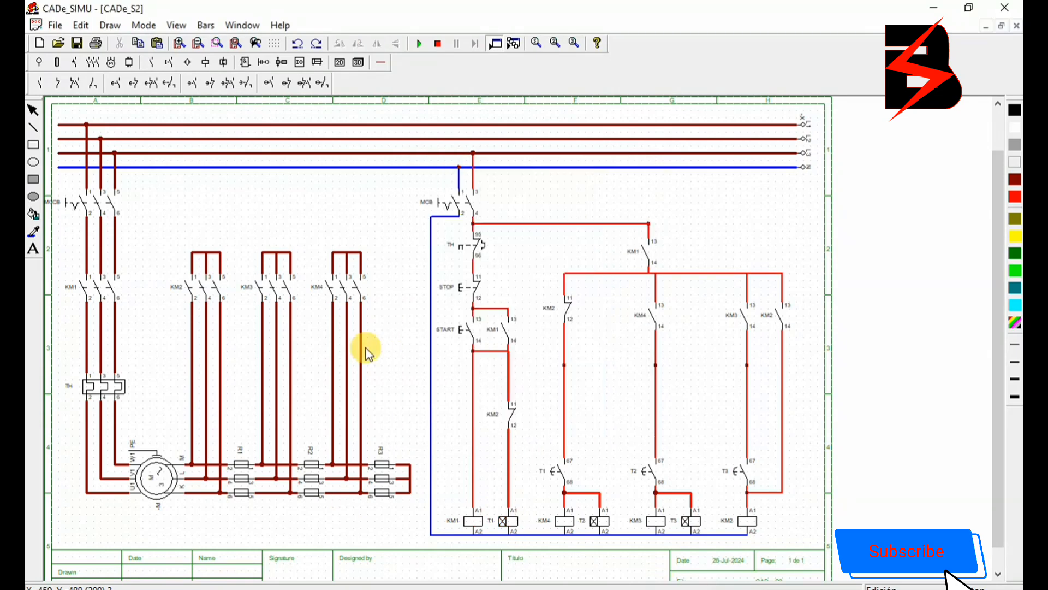
- Simulate the circuit again with the MCCB and MCB closed and run the timed start sequence from START
click(417, 44)
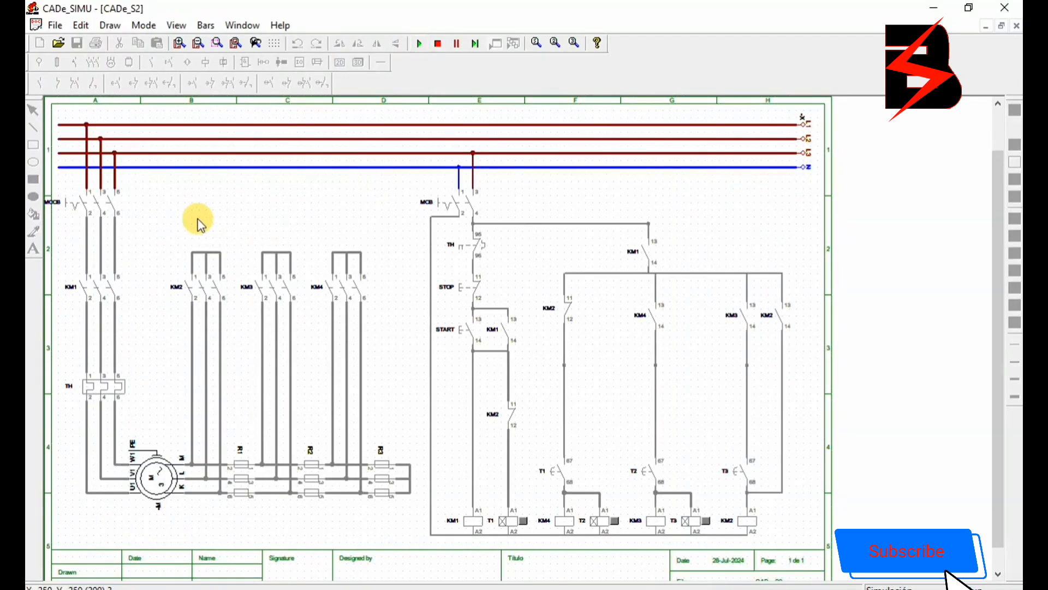
click(96, 203)
click(460, 202)
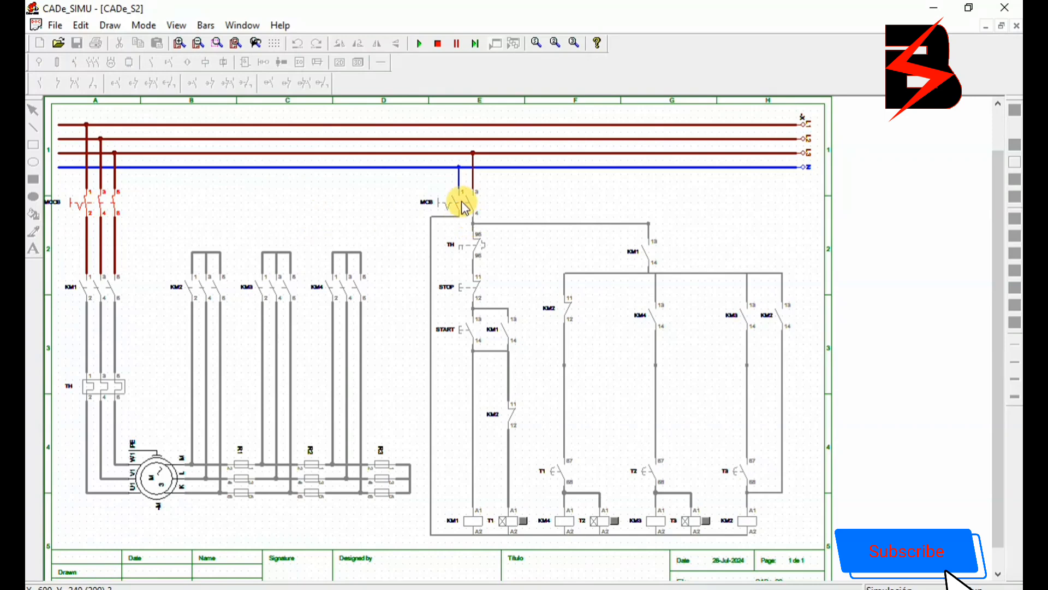
click(462, 326)
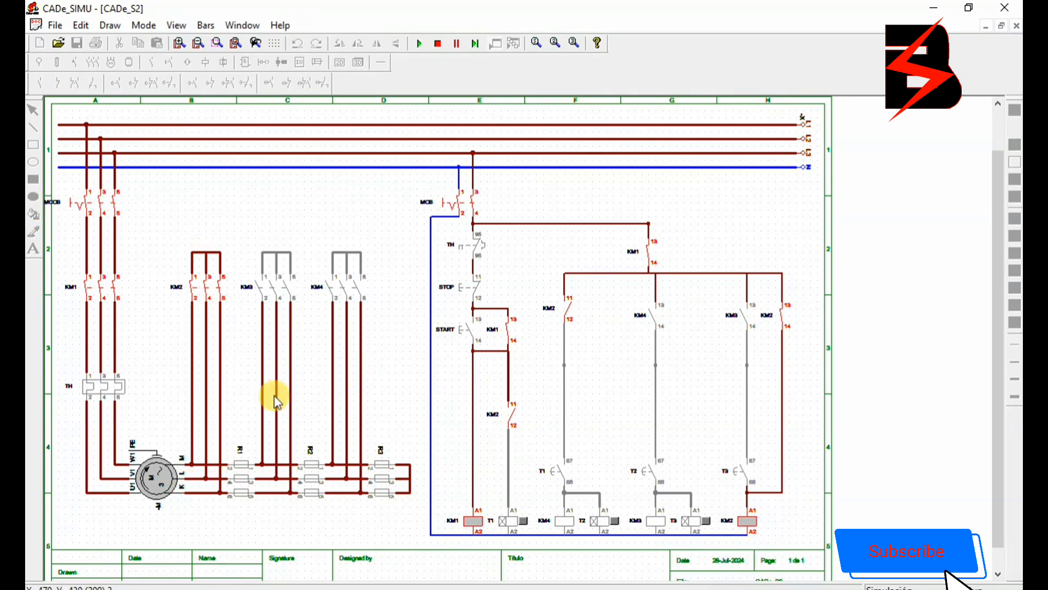
- Test the overload protection by tripping and resetting thermal relay TH, and restart the motor with START
click(104, 392)
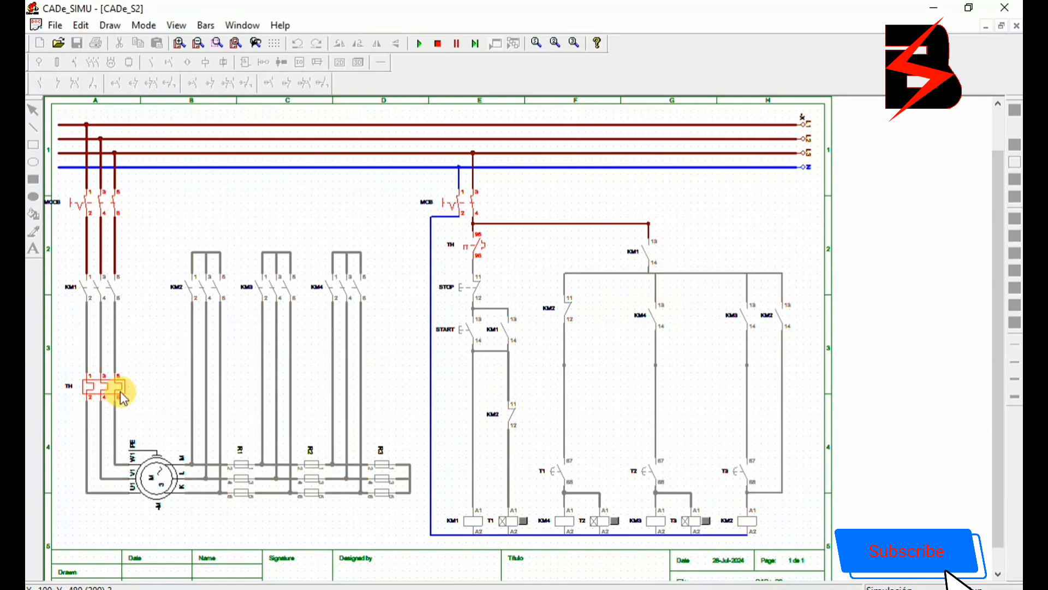
click(119, 390)
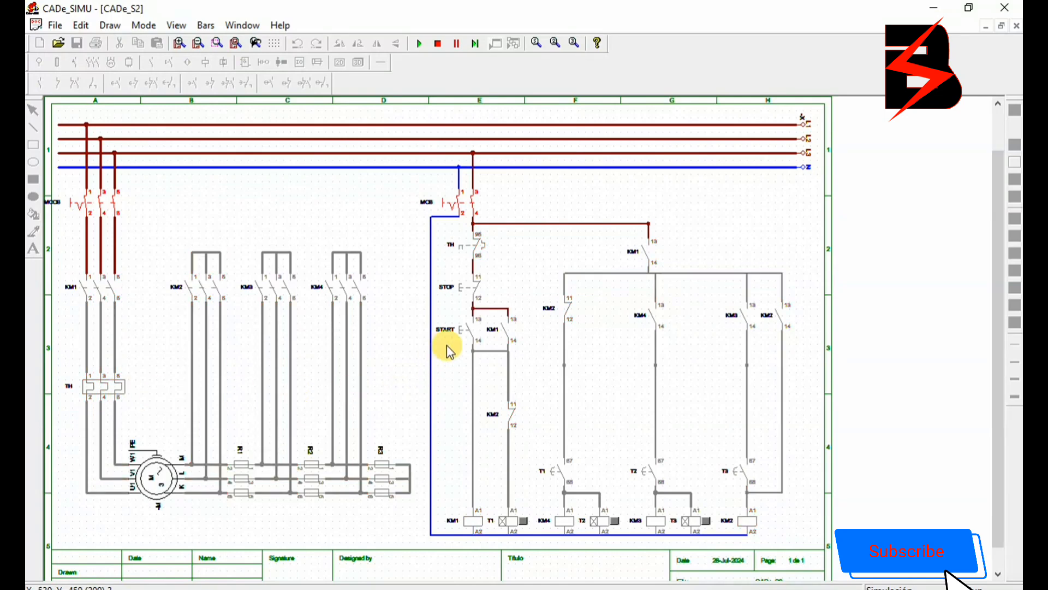
click(465, 331)
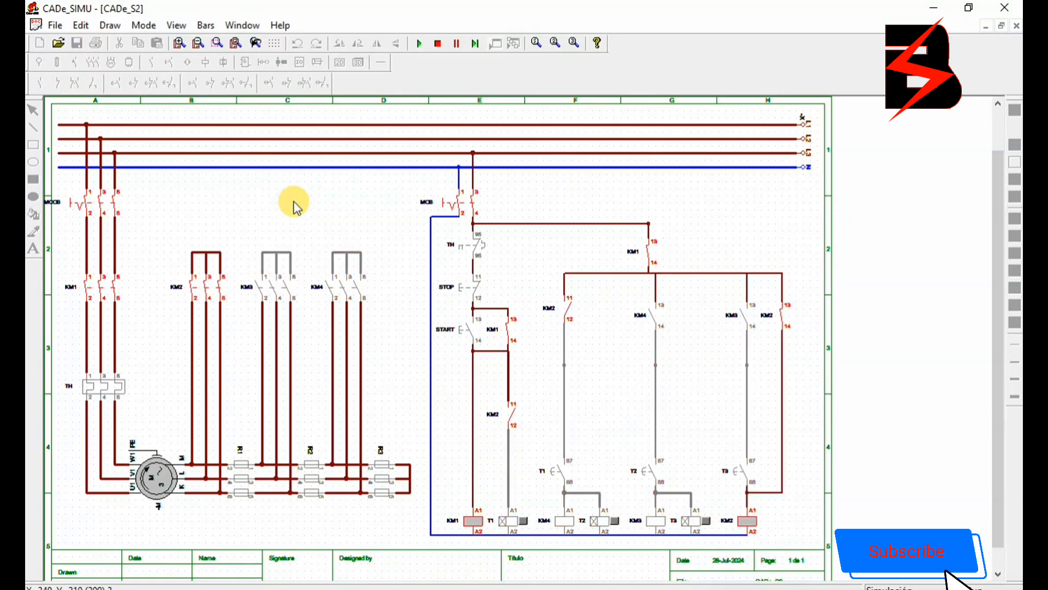
- Halt the running motor with STOP, restart it with START, and view the drawing's title
click(472, 285)
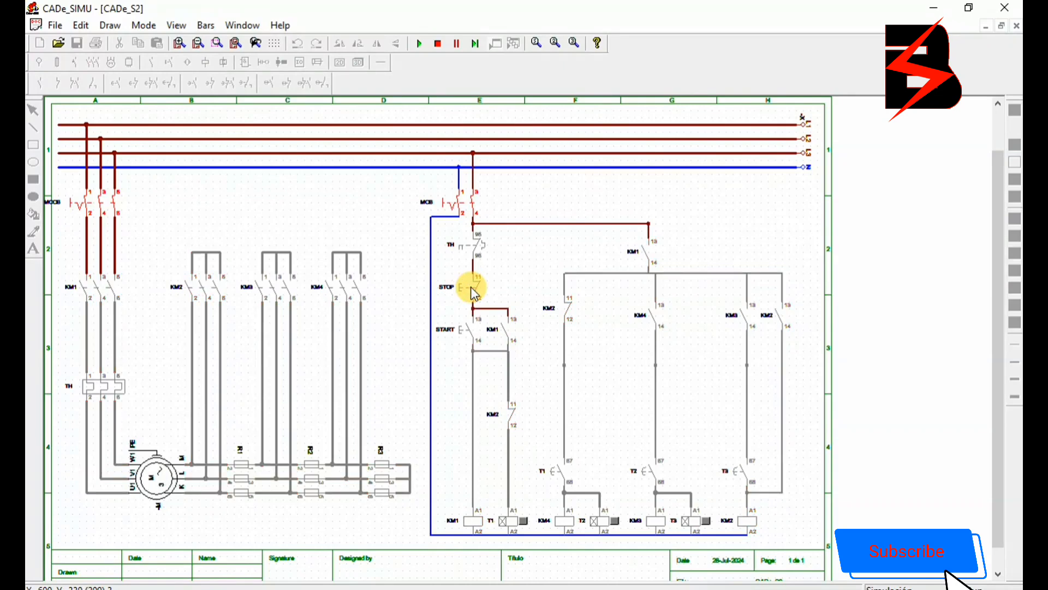
click(462, 330)
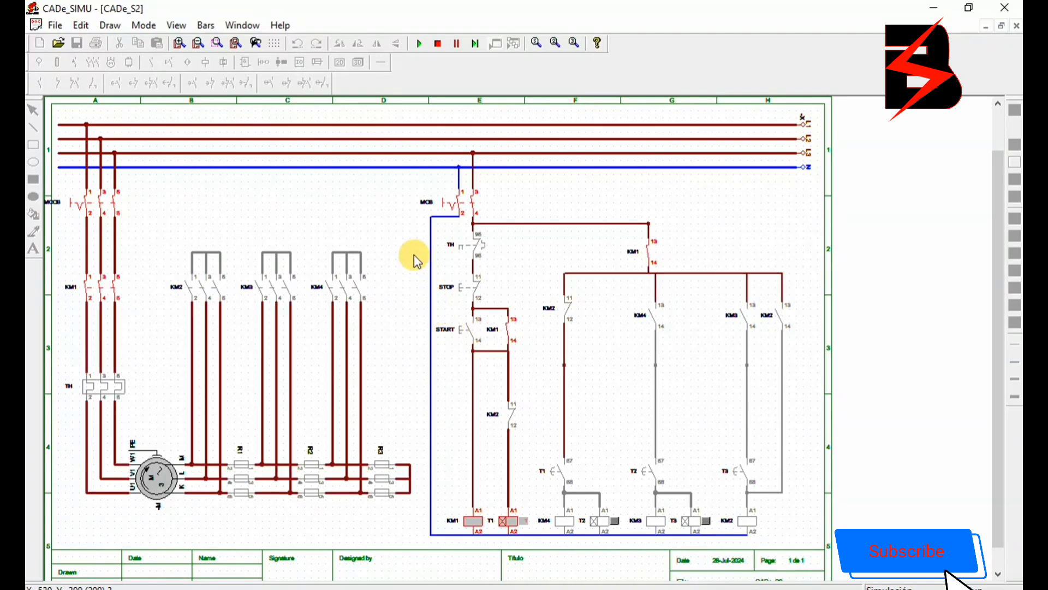
scroll(839, 306, up, 1)
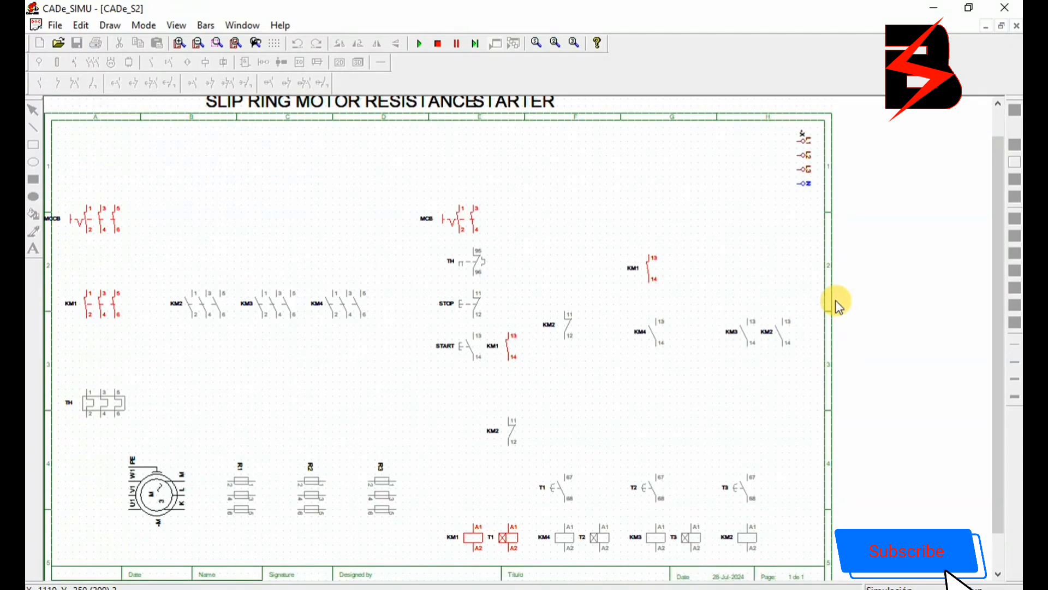